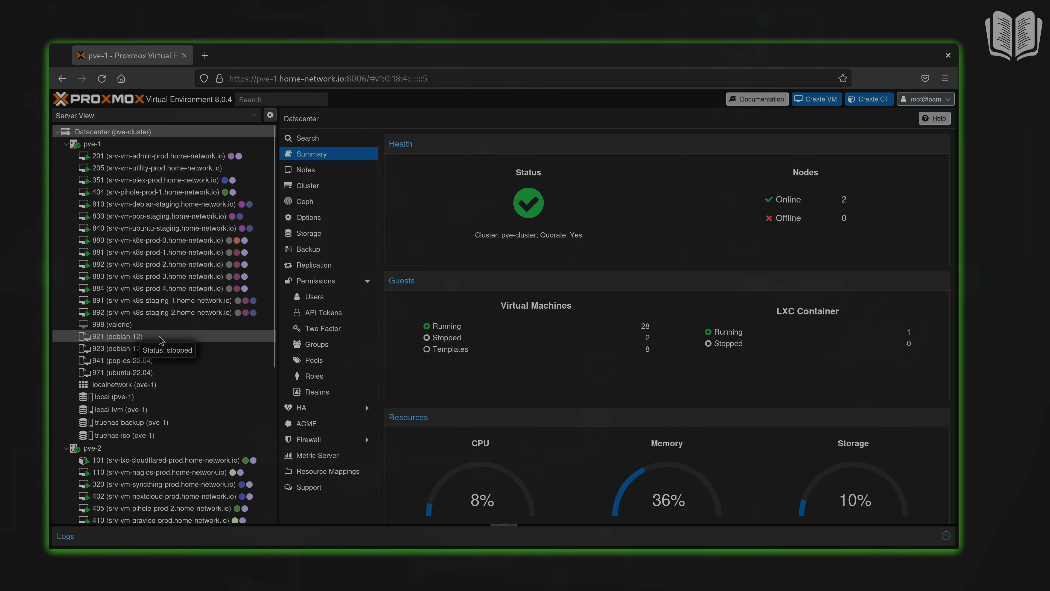
Step: Full-clone template 921 (debian-12) as VM ID 993 named kasm-host
{"action": "right_click", "coordinate": [159, 339]}
{"action": "left_click", "coordinate": [191, 379]}
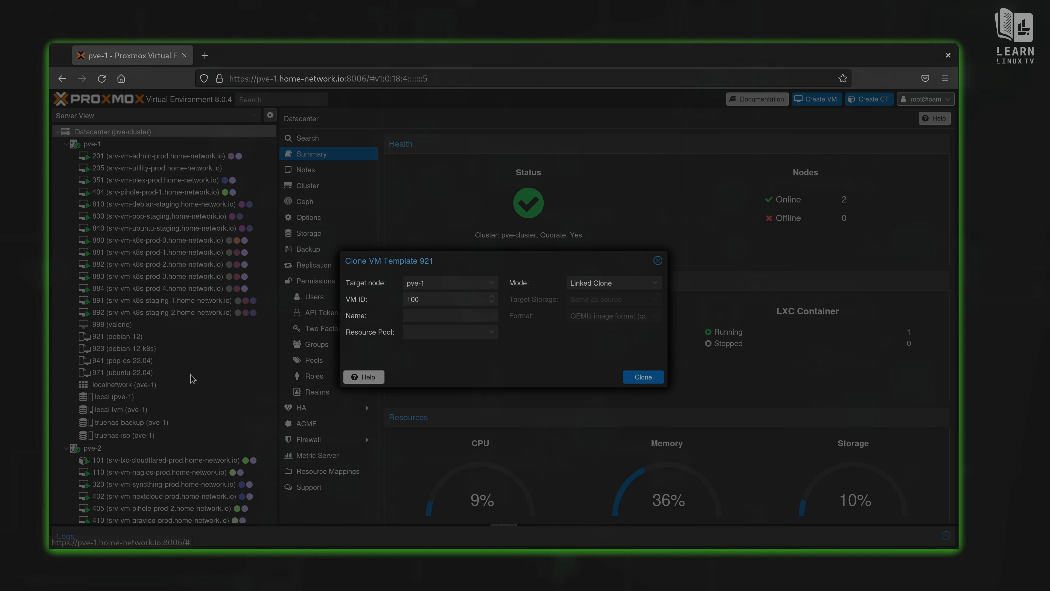
{"action": "left_click_drag", "start_coordinate": [451, 298], "coordinate": [380, 286]}
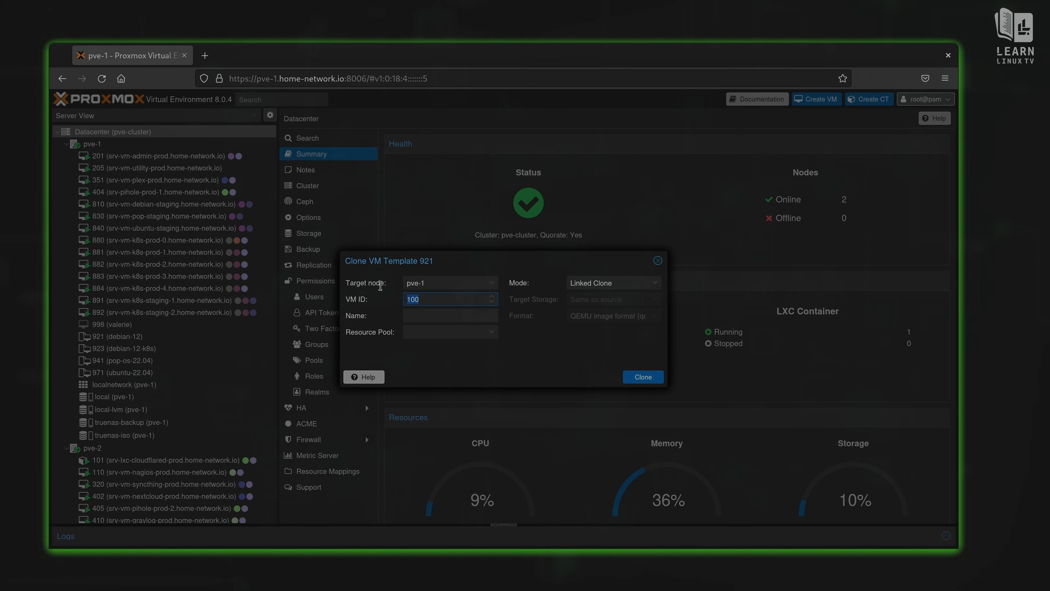
{"action": "type", "text": "993"}
{"action": "left_click", "coordinate": [585, 283]}
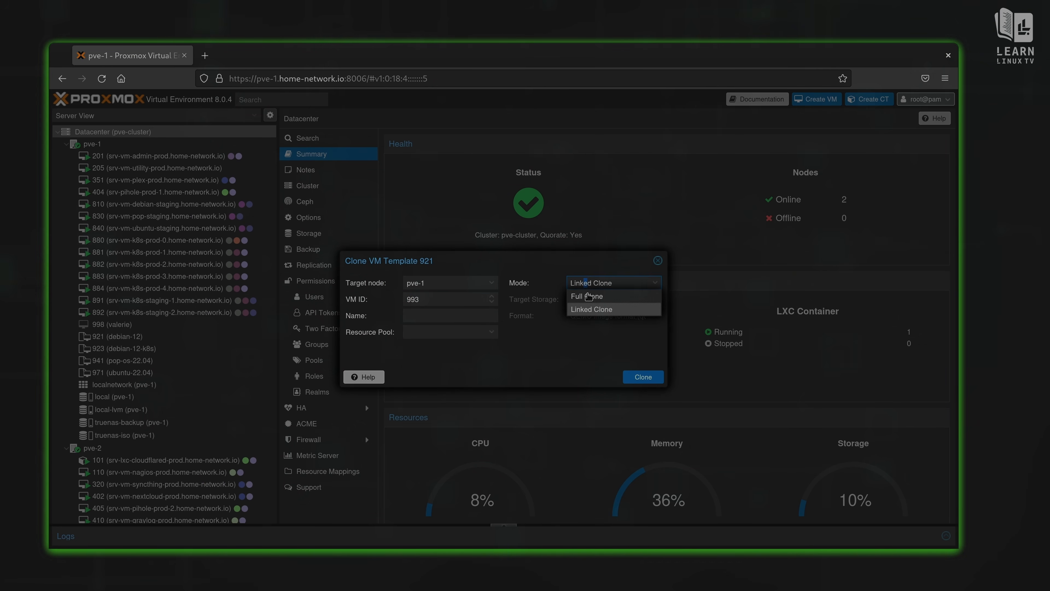
{"action": "left_click", "coordinate": [589, 297]}
{"action": "type", "text": "kasm-host"}
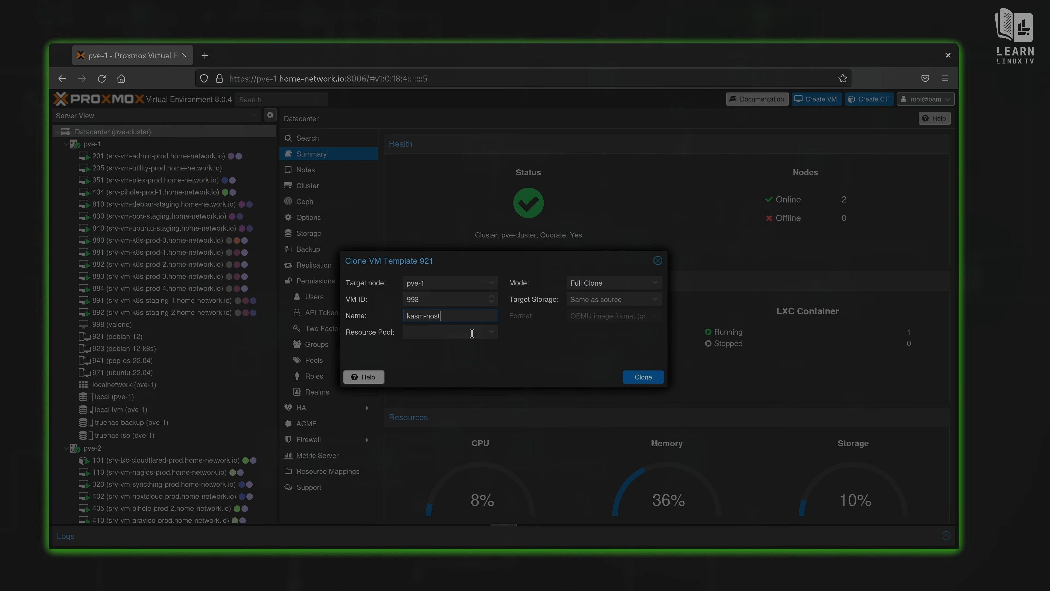
{"action": "left_click", "coordinate": [652, 379]}
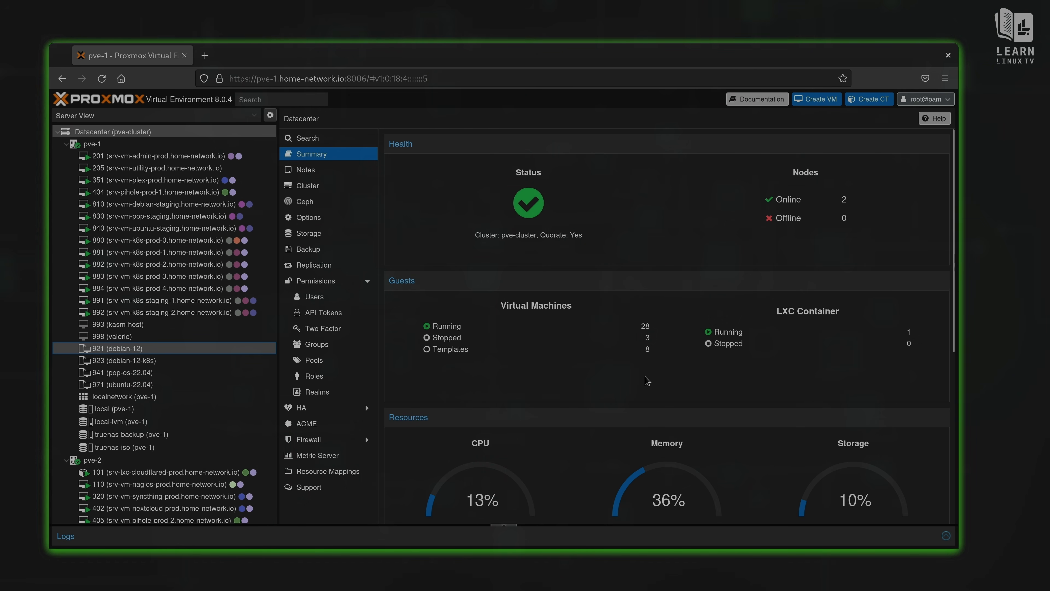
Step: Raise VM 993 kasm-host's memory from 2048 MiB to 16384 MiB
{"action": "left_click", "coordinate": [192, 327]}
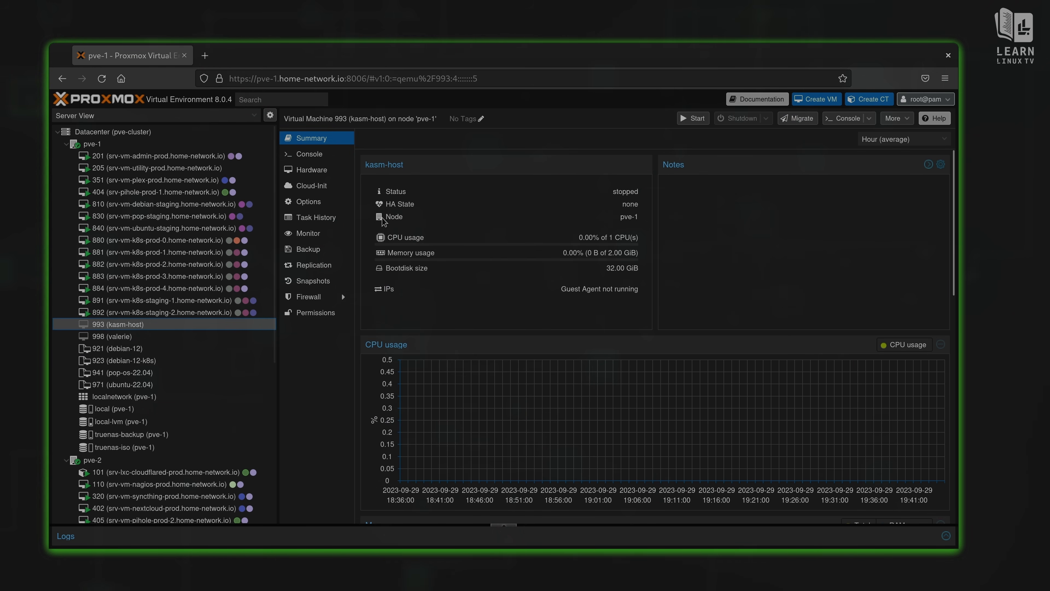
{"action": "left_click", "coordinate": [314, 172]}
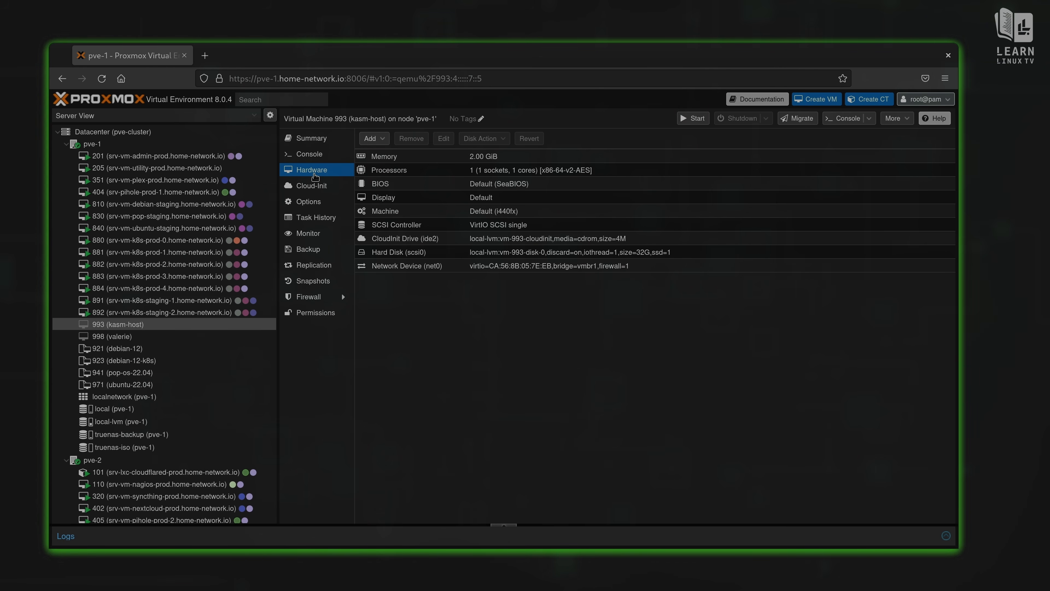
{"action": "left_click", "coordinate": [450, 159]}
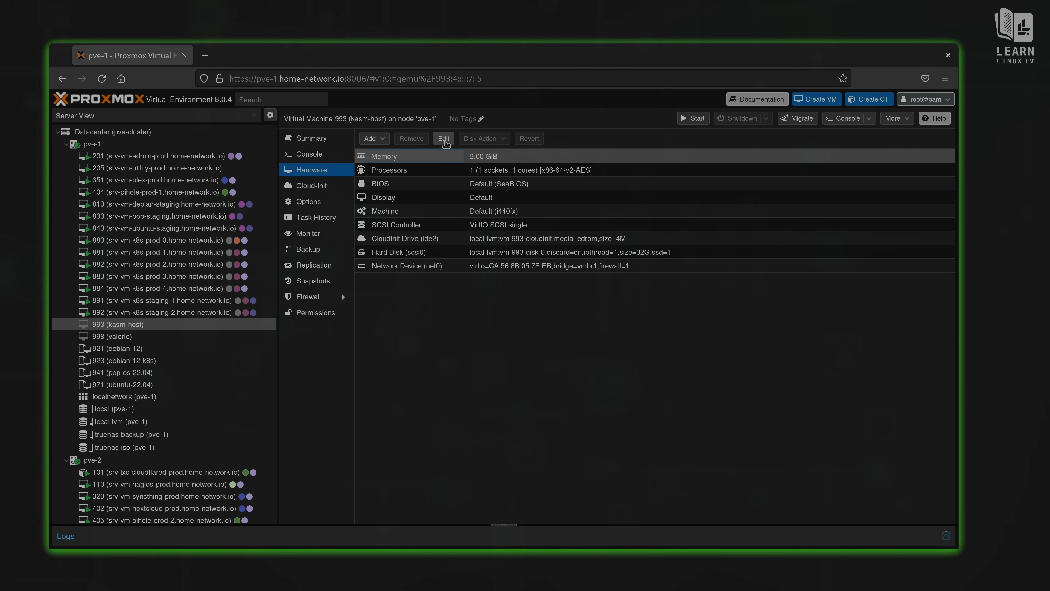
{"action": "left_click", "coordinate": [444, 138]}
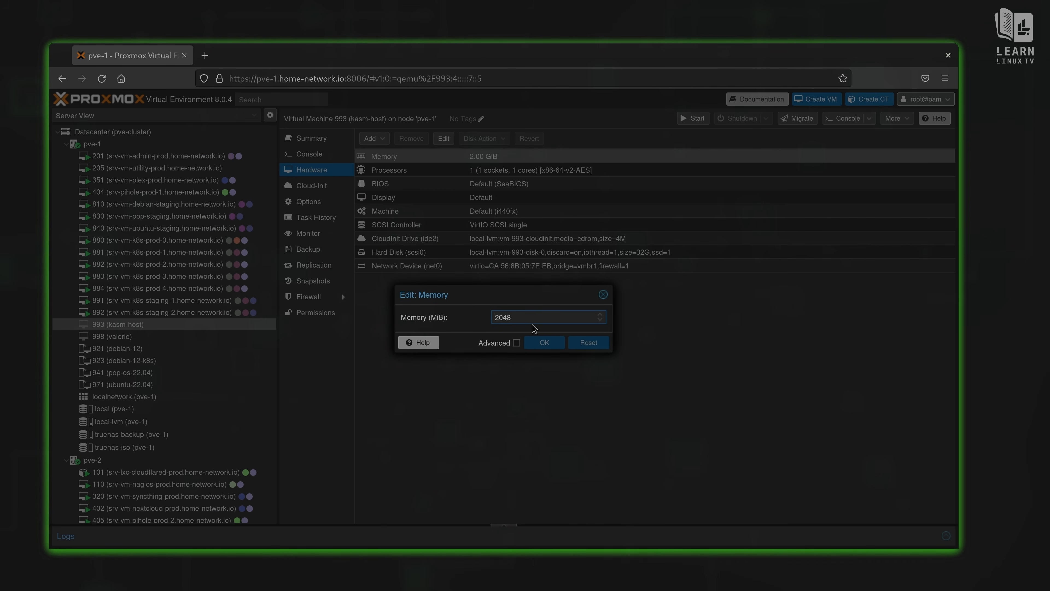
{"action": "key", "text": "BackSpace"}
{"action": "key", "text": "BackSpace"}
{"action": "key", "text": "BackSpace"}
{"action": "key", "text": "BackSpace"}
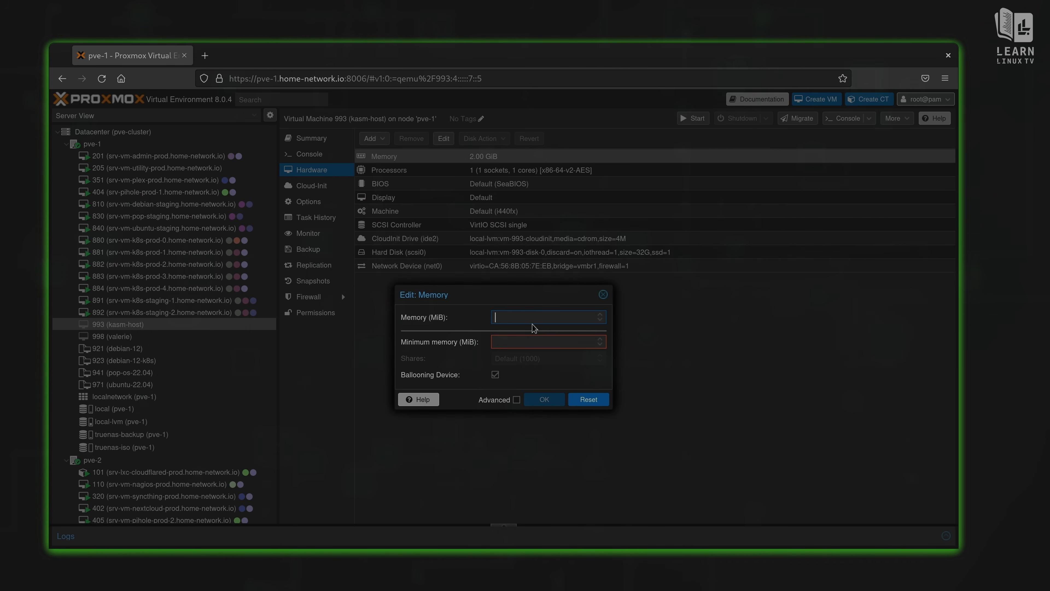
{"action": "type", "text": "16384"}
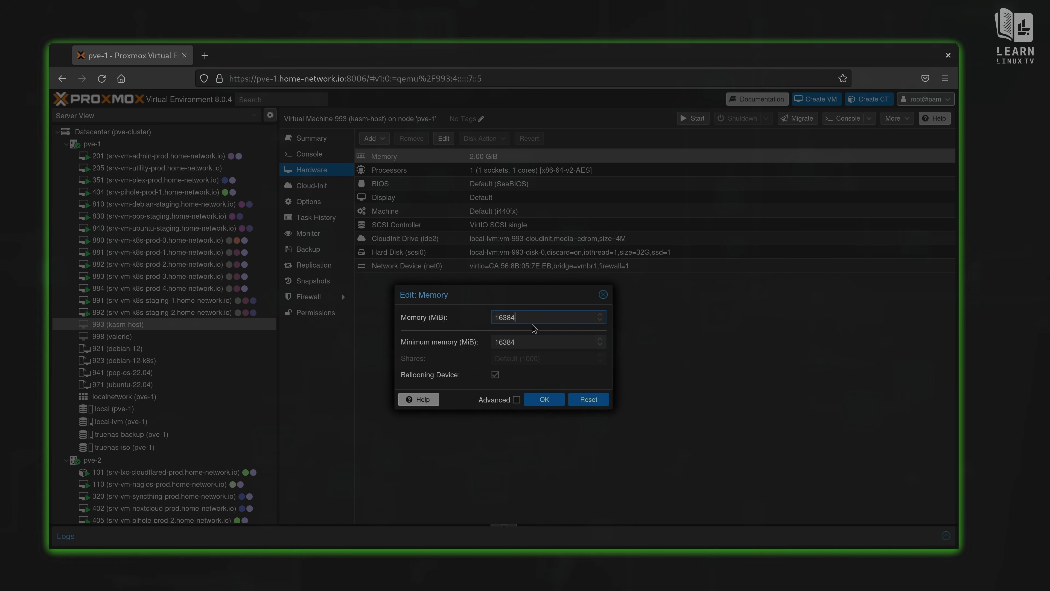
{"action": "left_click", "coordinate": [544, 399]}
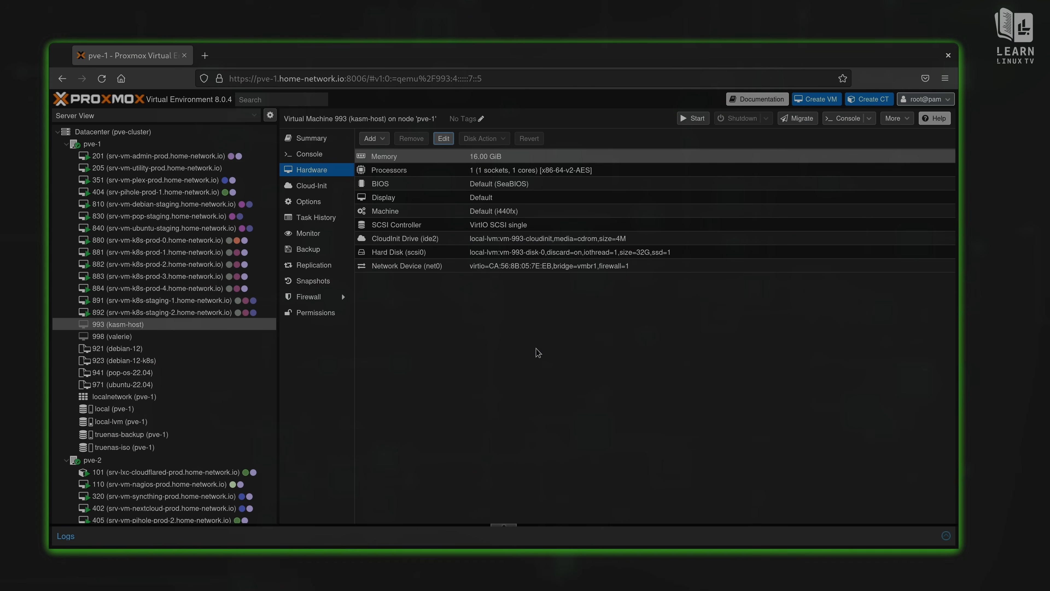
Step: Set VM 993's processors to 4 cores
{"action": "left_click", "coordinate": [511, 170]}
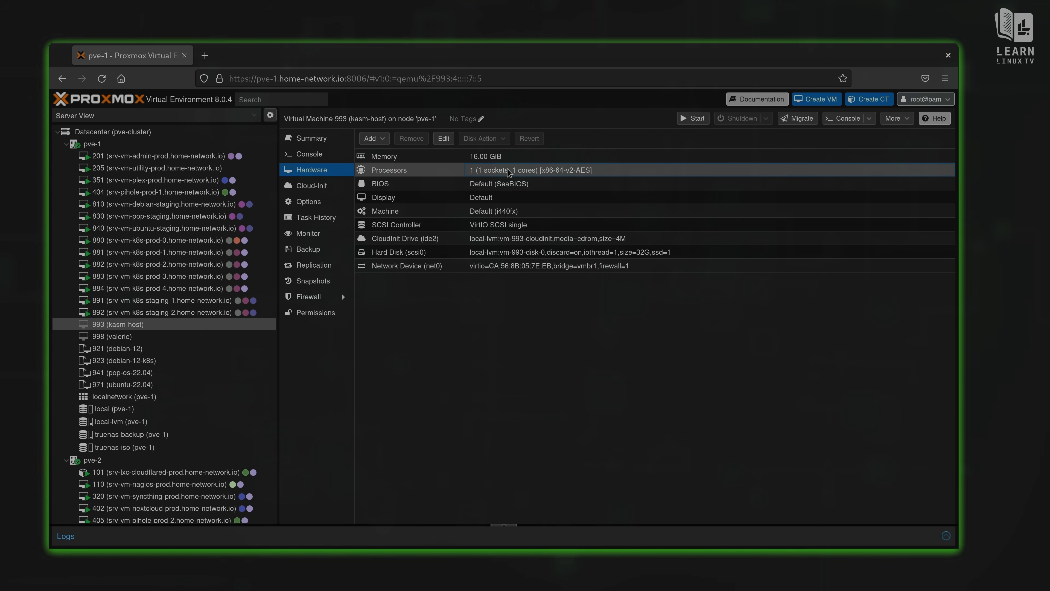
{"action": "left_click", "coordinate": [446, 141]}
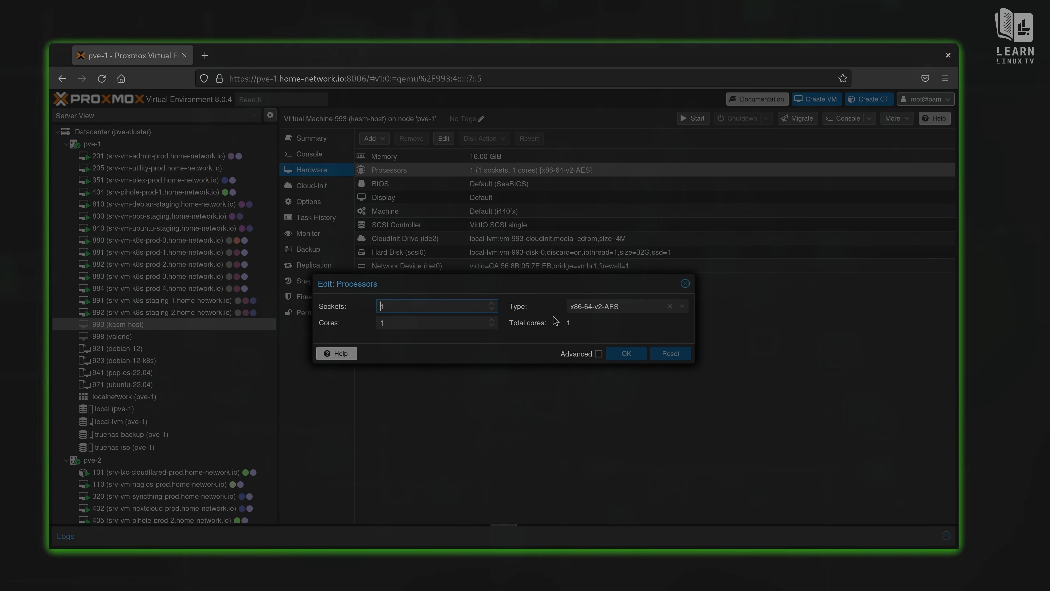
{"action": "double_click", "coordinate": [381, 322]}
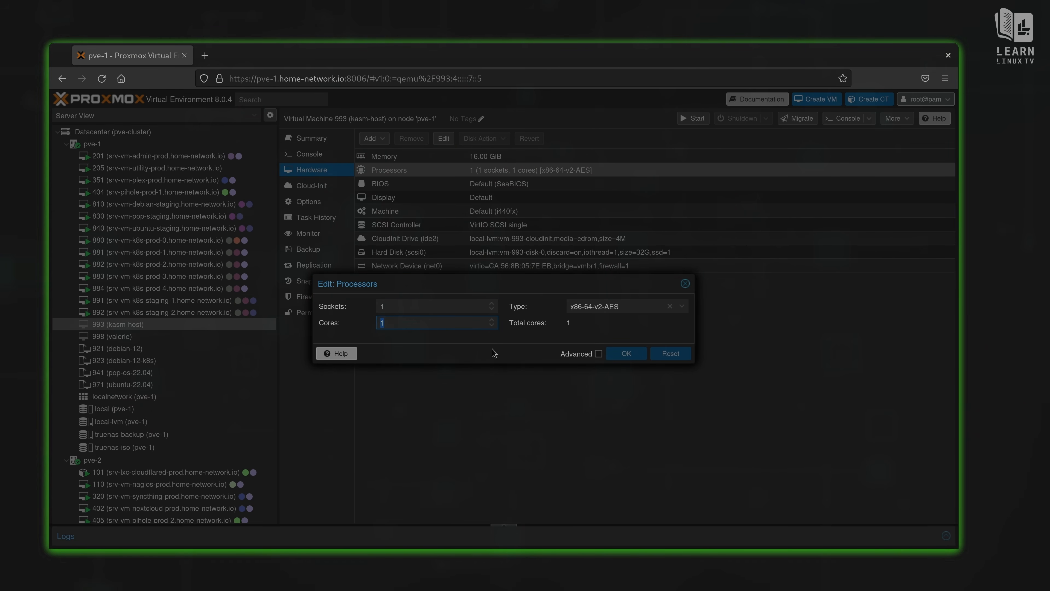
{"action": "type", "text": "4"}
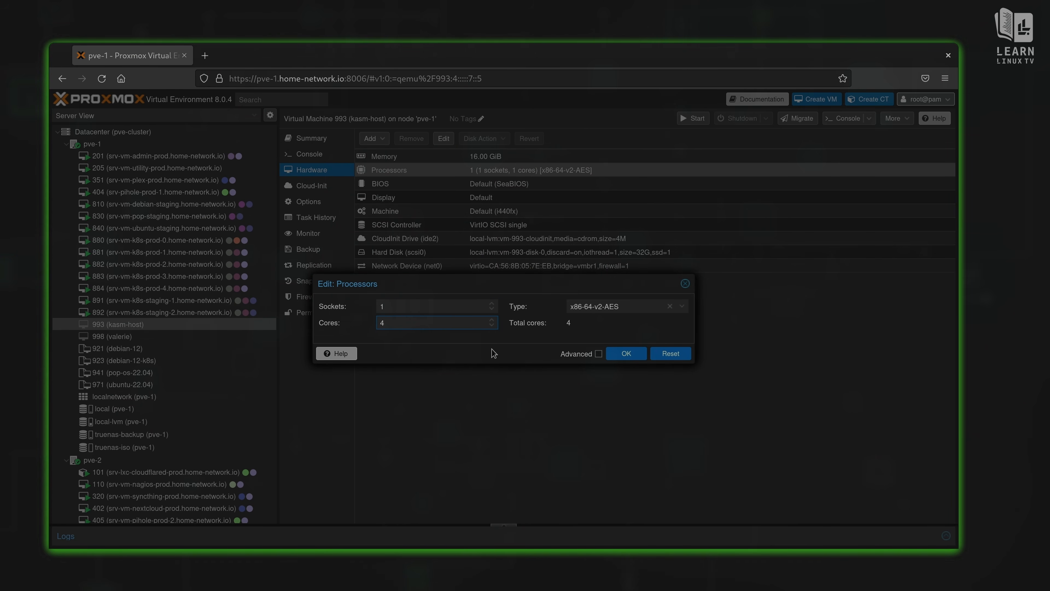
{"action": "left_click", "coordinate": [626, 354]}
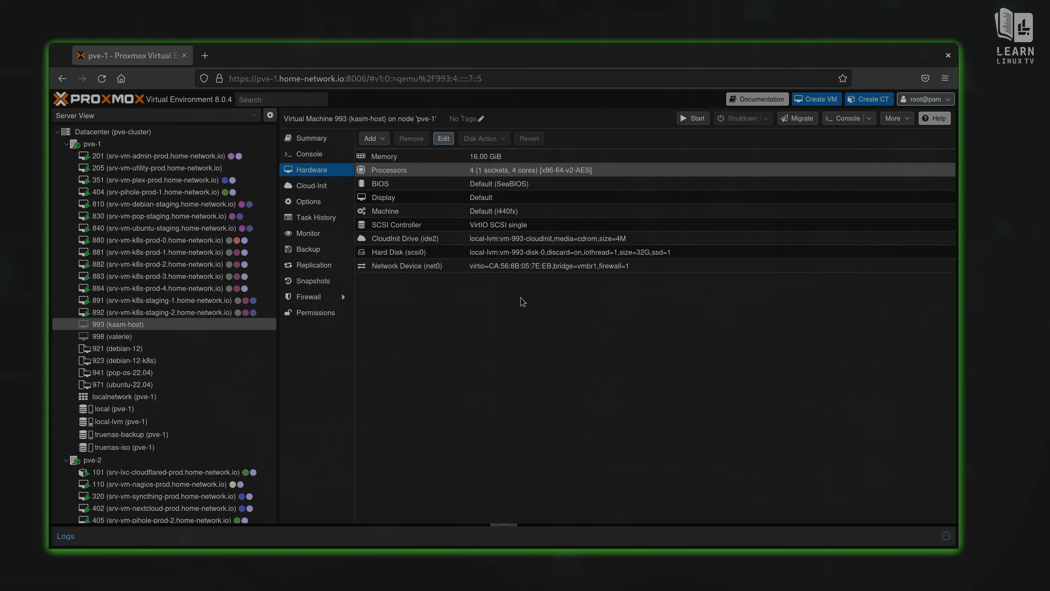
{"action": "left_click", "coordinate": [325, 156]}
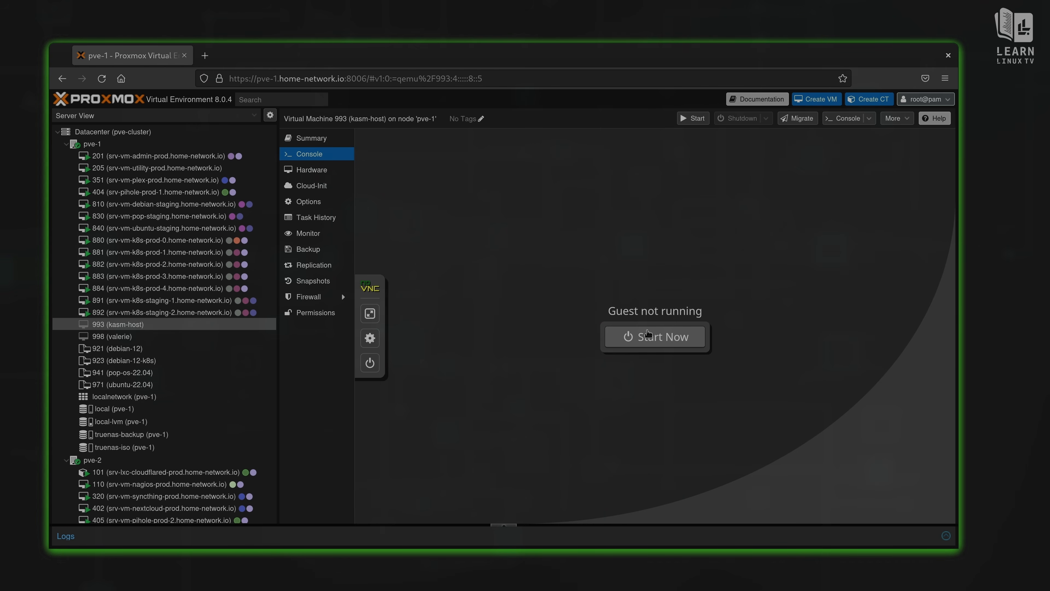
Step: Boot VM 993 kasm-host and select its IP address 10.10.10.204 to copy
{"action": "left_click", "coordinate": [650, 335]}
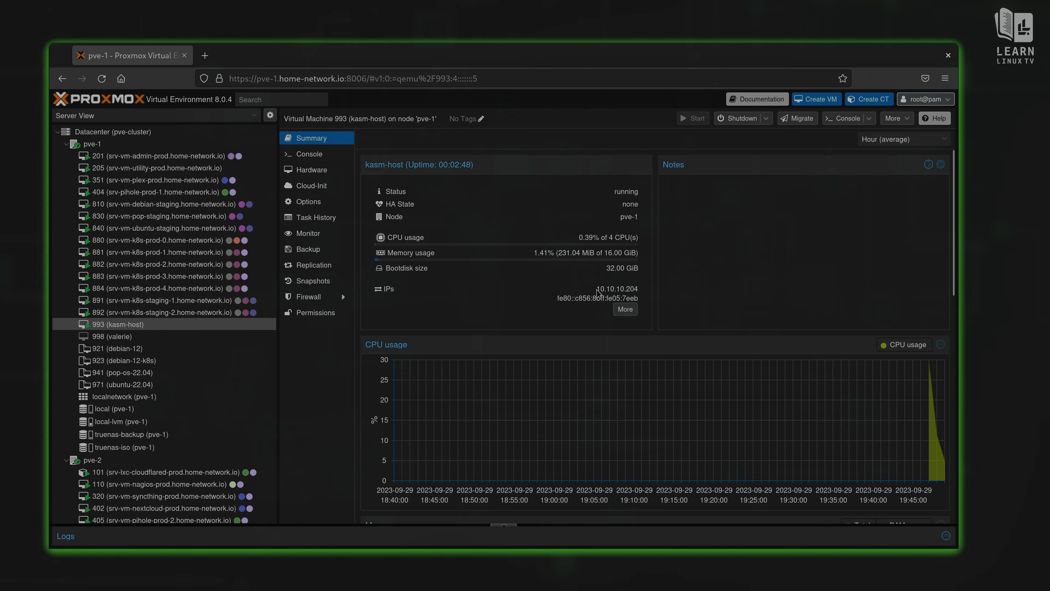
{"action": "left_click_drag", "start_coordinate": [597, 289], "coordinate": [639, 292]}
{"action": "key", "text": "ctrl+c"}
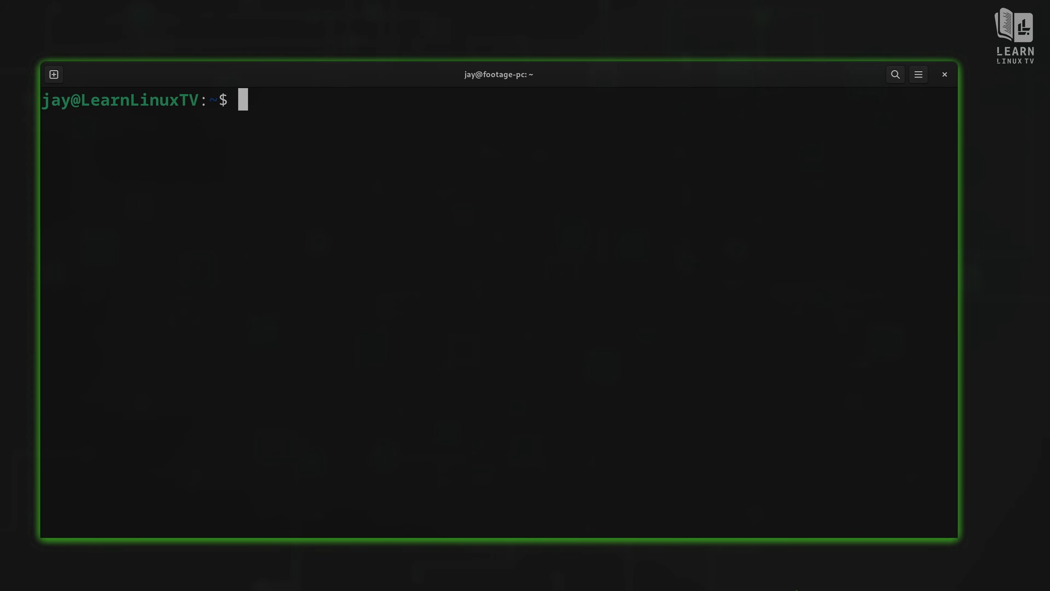
Step: SSH into 10.10.10.204, accept the host fingerprint, and log in with the account password
{"action": "type", "text": "ssh"}
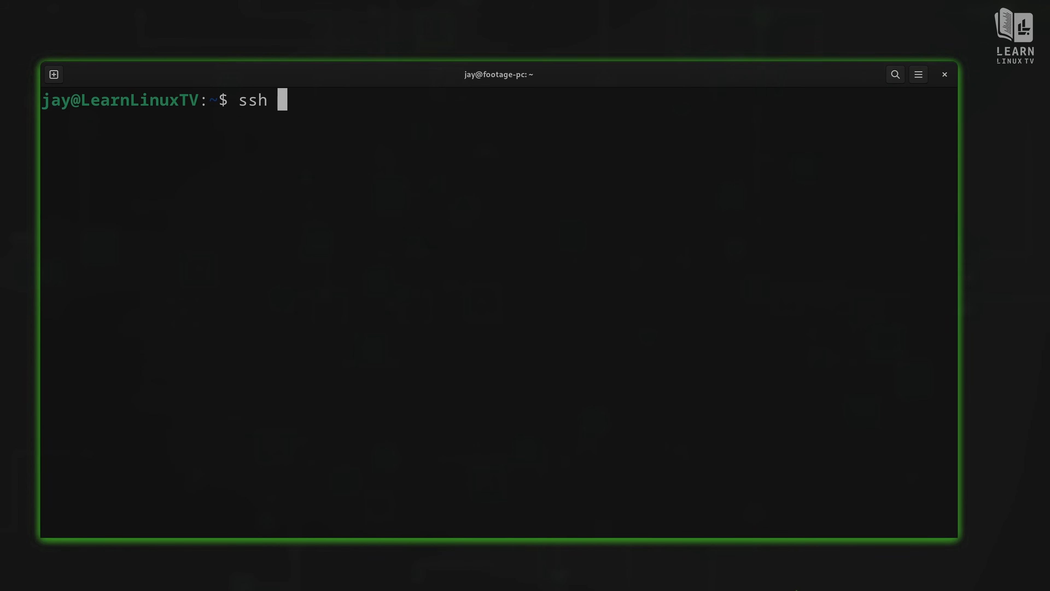
{"action": "key", "text": "ctrl+shift+v"}
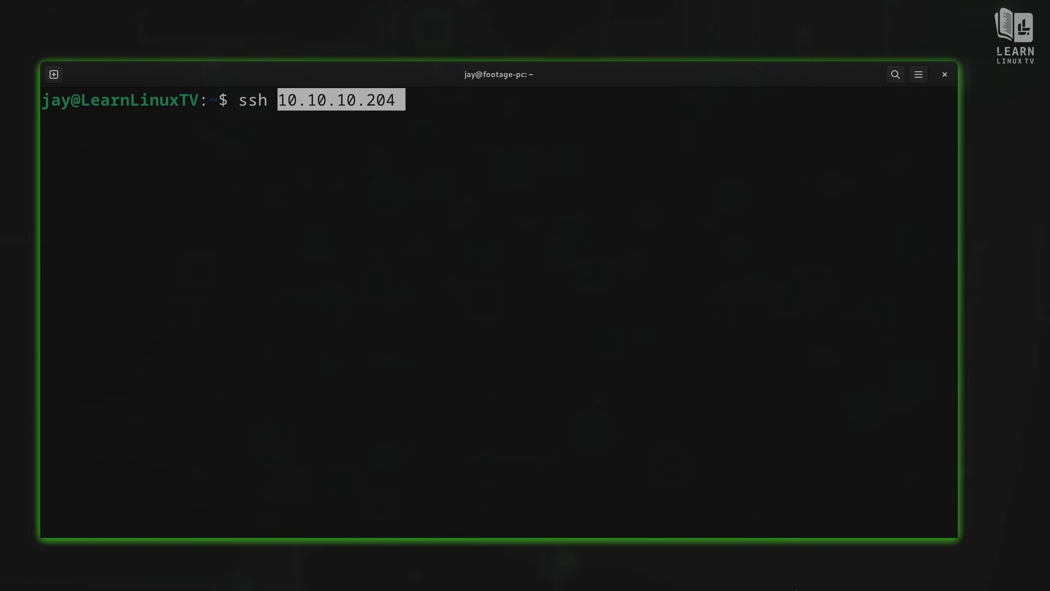
{"action": "key", "text": "Right"}
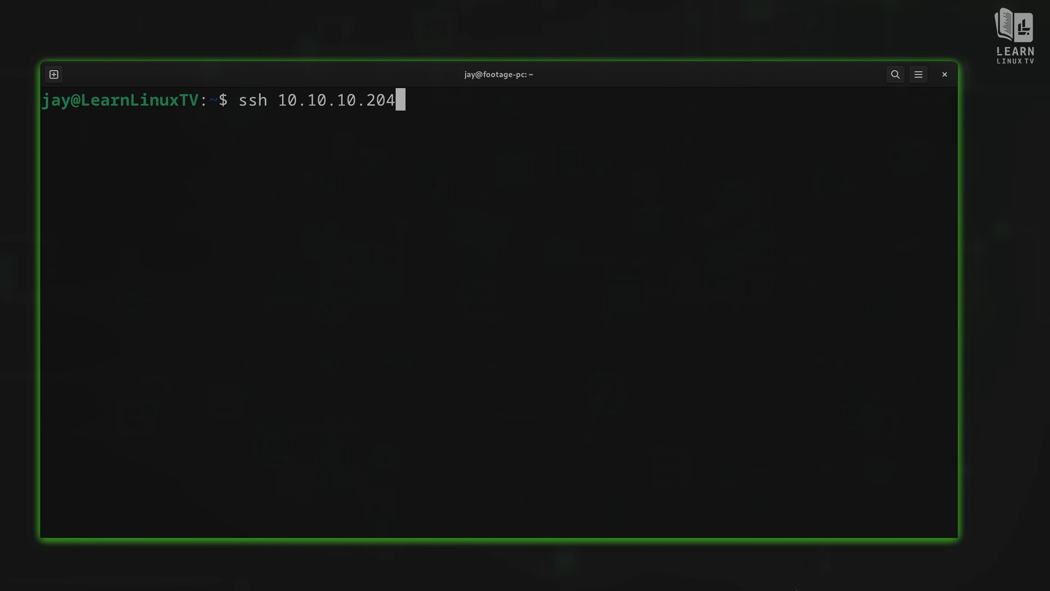
{"action": "key", "text": "Return"}
{"action": "type", "text": "yes"}
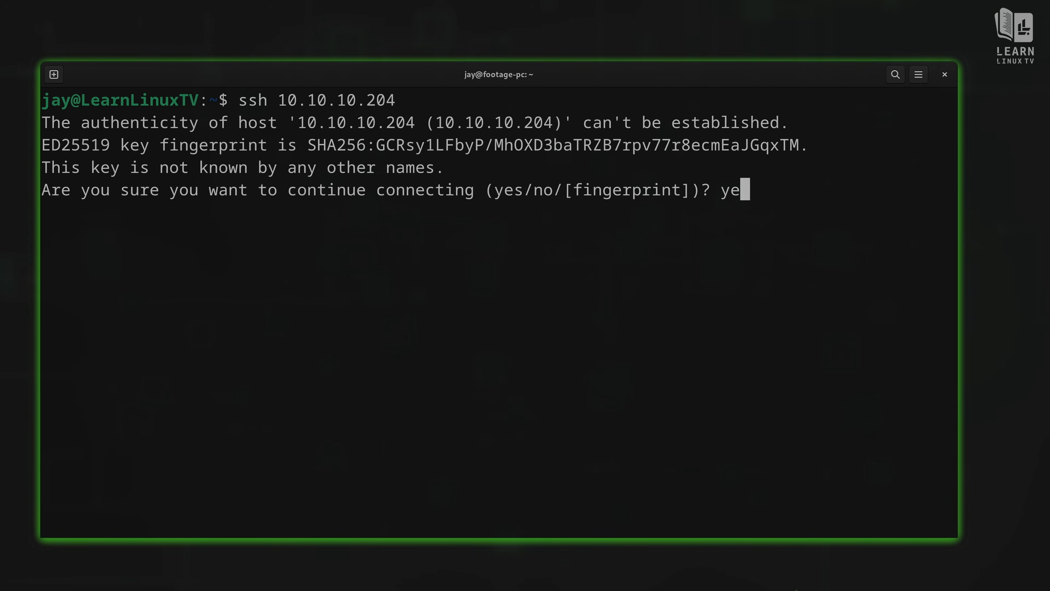
{"action": "key", "text": "Return"}
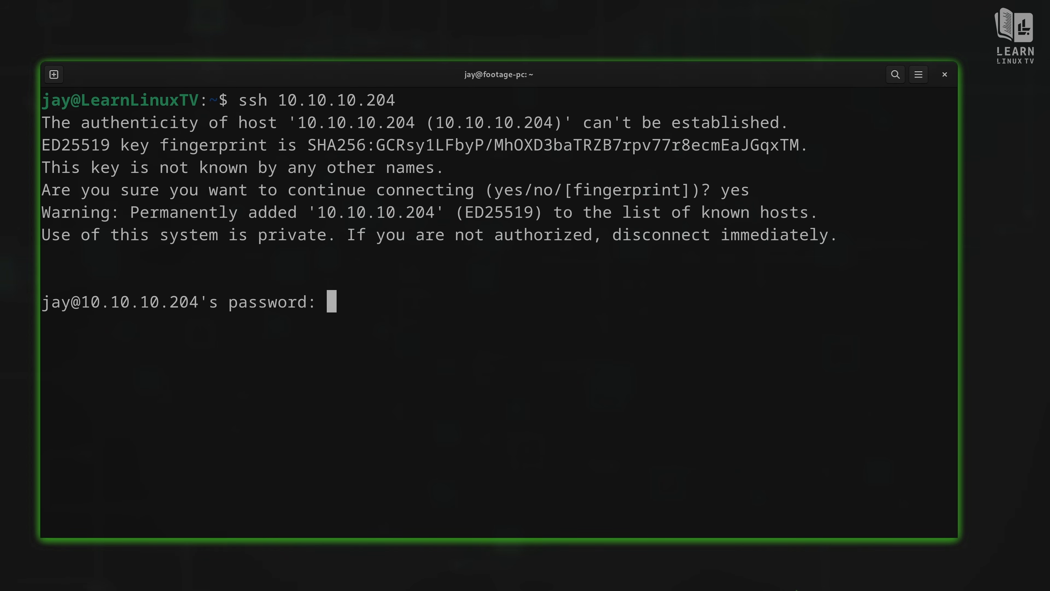
{"action": "key", "text": "Return"}
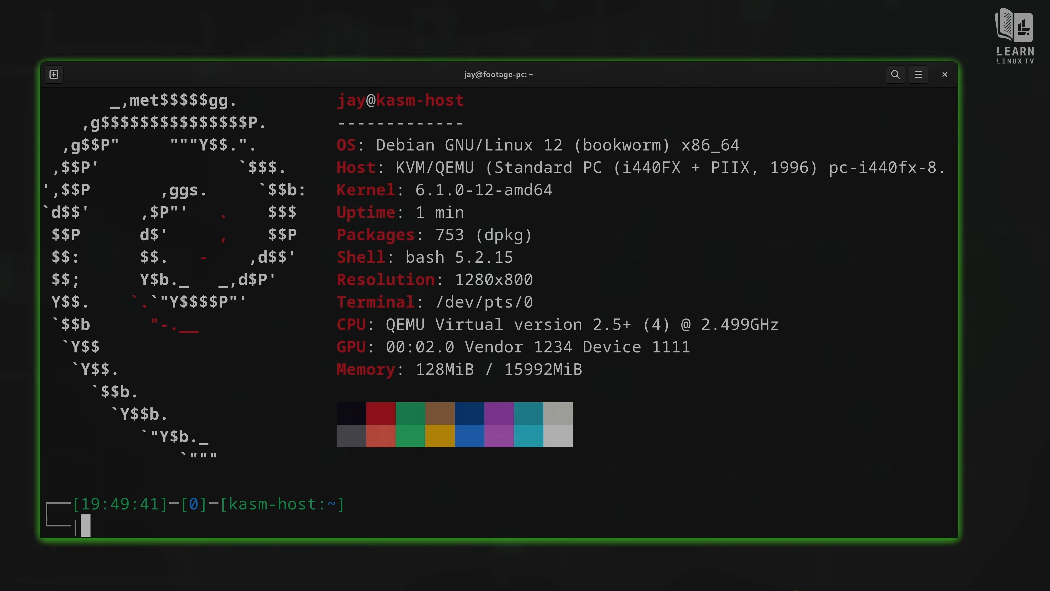
Step: Clear the kasm-host SSH session's screen with Ctrl+L
{"action": "key", "text": "ctrl+l"}
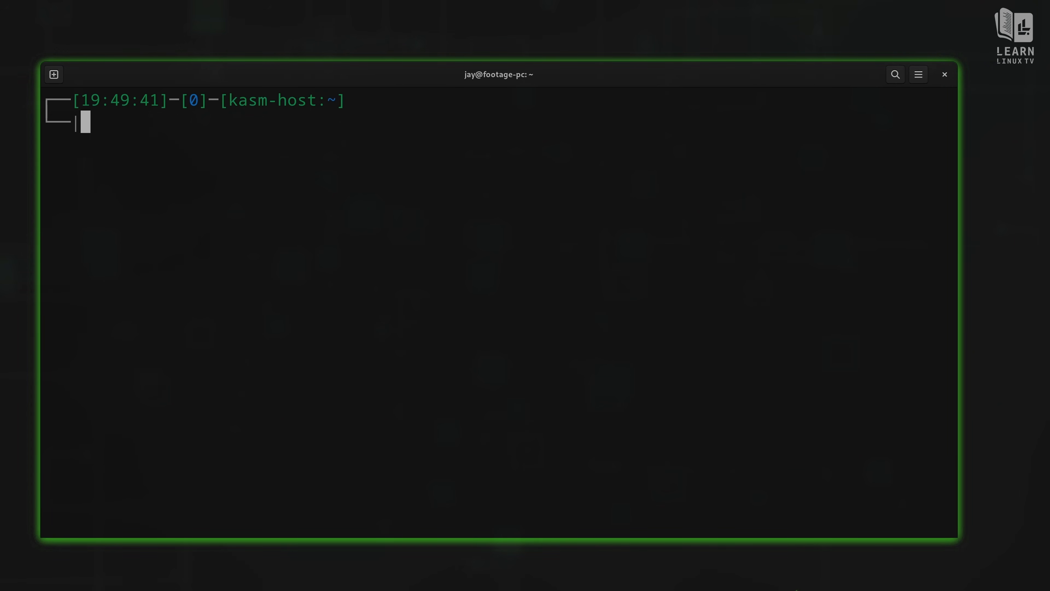
Step: Change into the /tmp directory on kasm-host and clear the screen
{"action": "type", "text": "cd /tmp"}
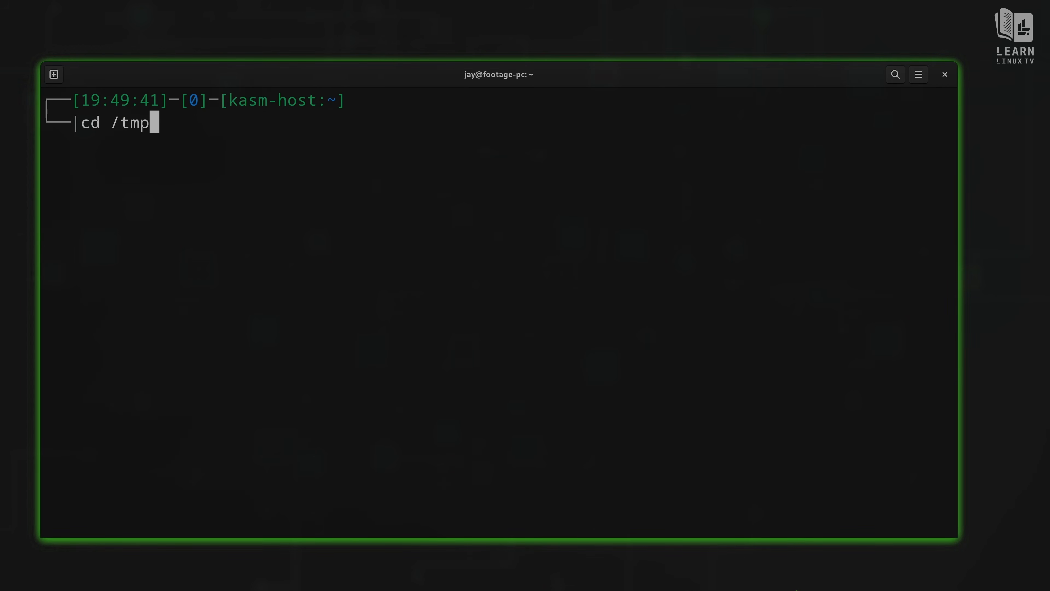
{"action": "key", "text": "Return"}
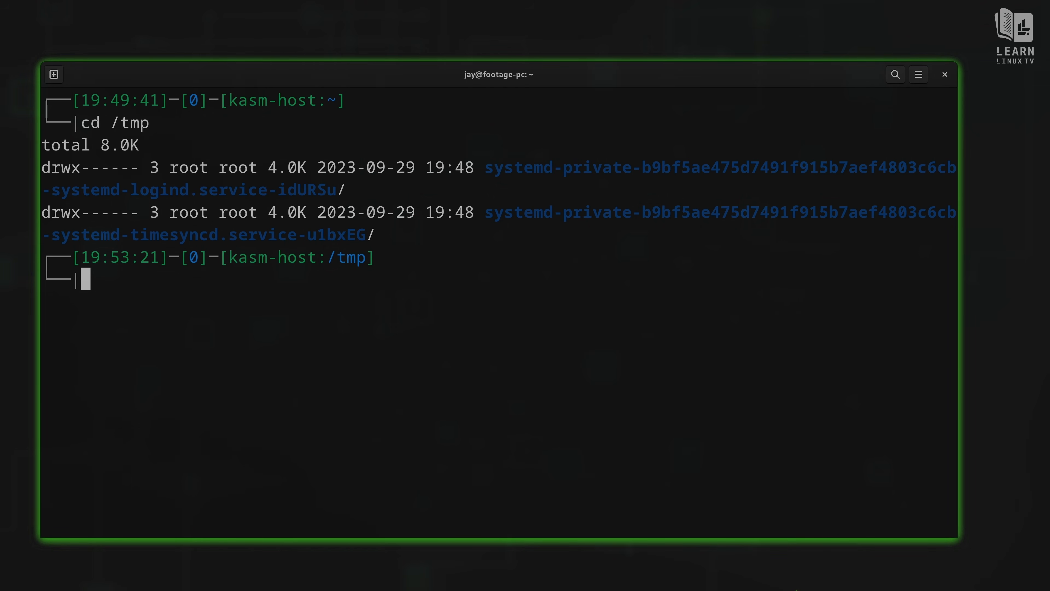
{"action": "key", "text": "ctrl+l"}
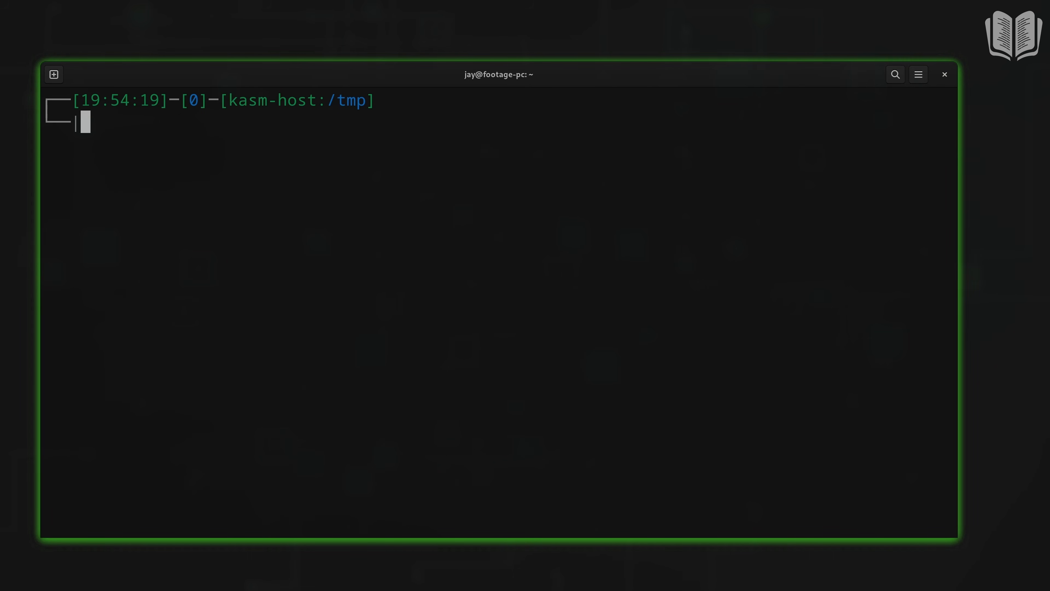
Step: Download kasm_release_1.14.0.3a7abb.tar.gz with curl and list /tmp to confirm it
{"action": "type", "text": "curl -O https://kasm-static-content.s3.amazonaws.com/kasm_release_1.14.0.3a7abb.tar.gz"}
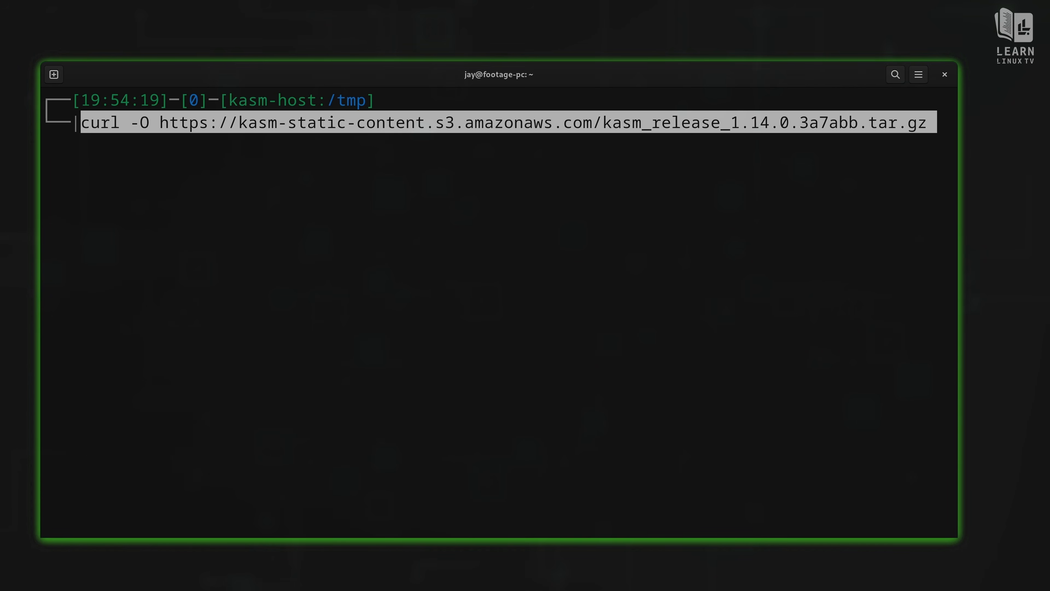
{"action": "key", "text": "Right"}
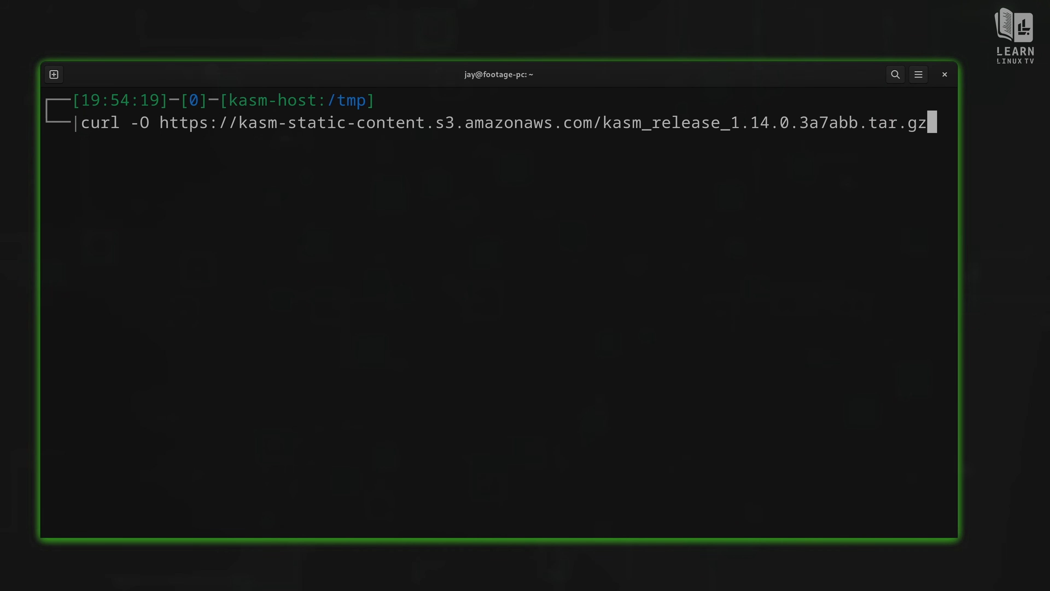
{"action": "key", "text": "Return"}
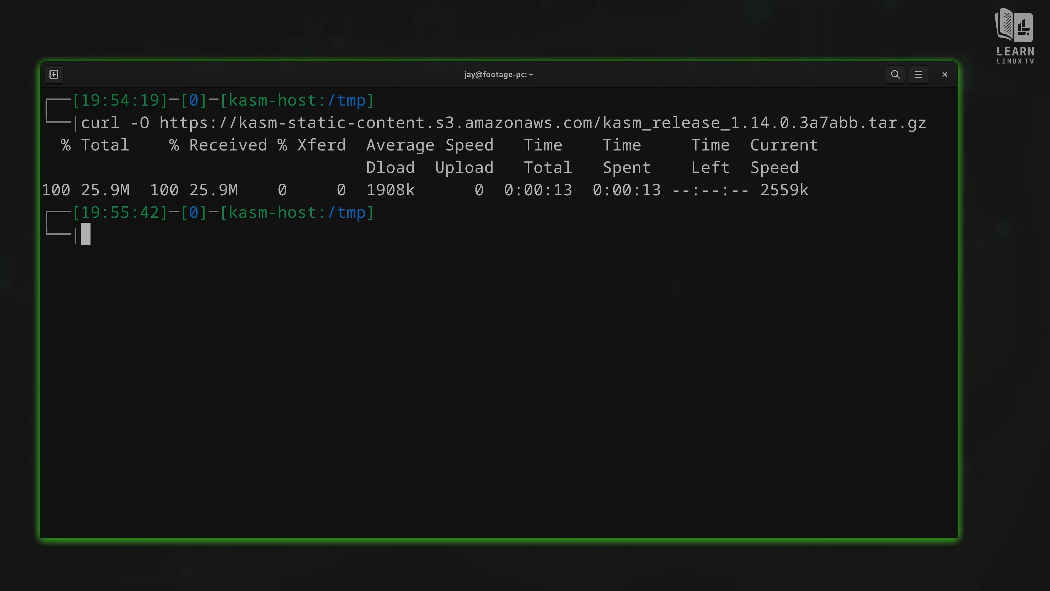
{"action": "type", "text": "ls"}
{"action": "key", "text": "Return"}
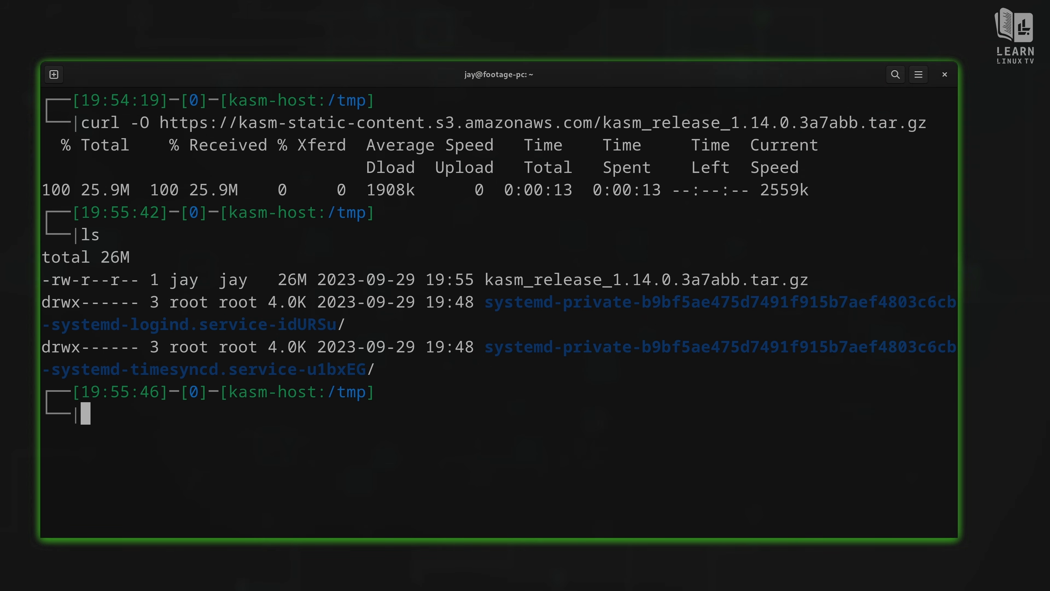
{"action": "key", "text": "ctrl+l"}
Step: Extract kasm_release_1.14.0.3a7abb.tar.gz with tar -xf and list the resulting kasm_release folder
{"action": "type", "text": "ta"}
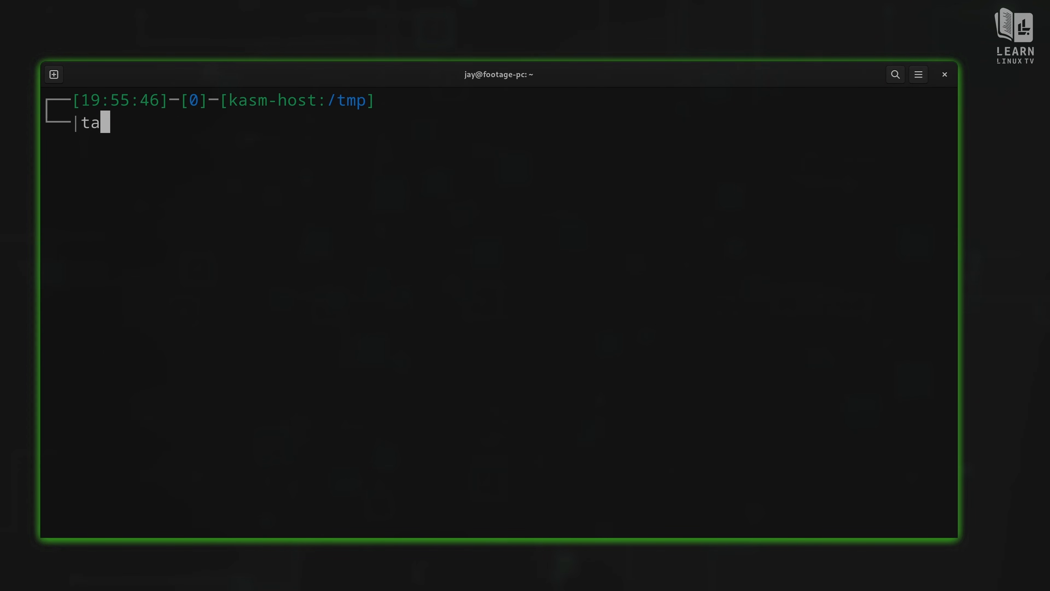
{"action": "type", "text": "r -xf"}
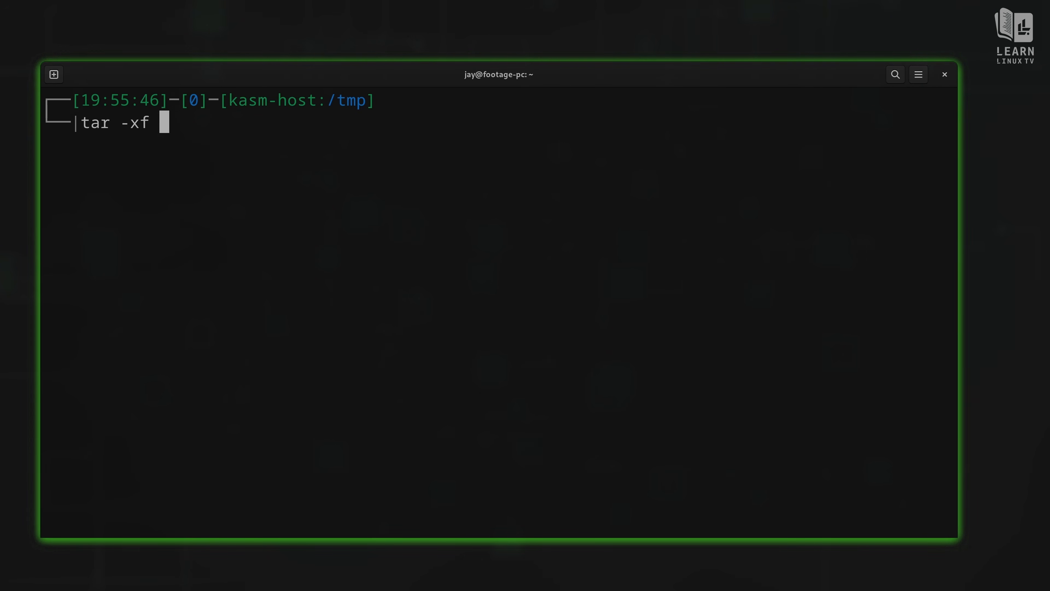
{"action": "type", "text": " kas"}
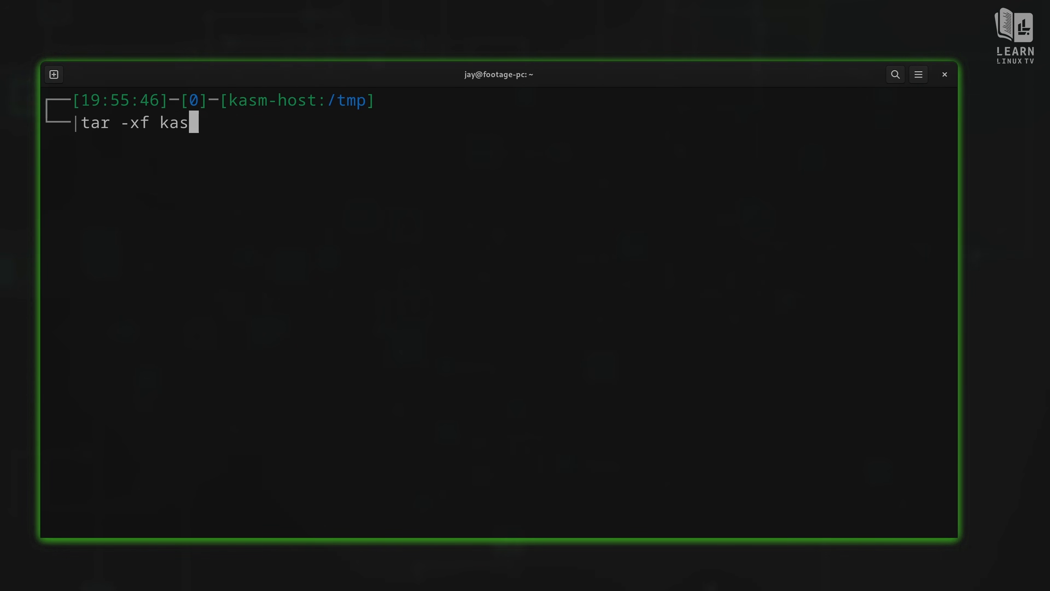
{"action": "key", "text": "Tab"}
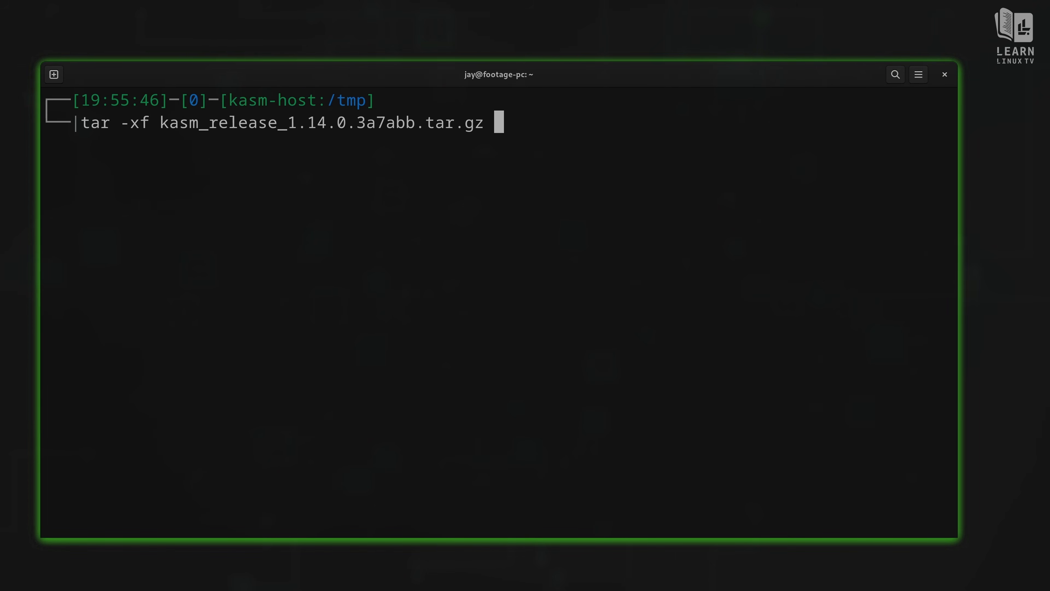
{"action": "key", "text": "Return"}
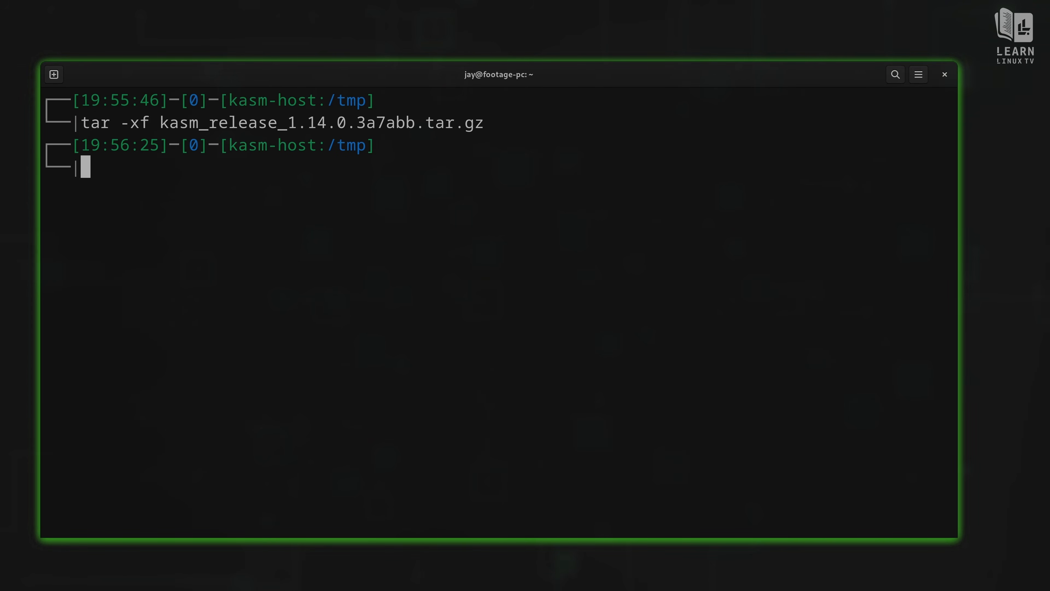
{"action": "type", "text": "ls"}
{"action": "key", "text": "Return"}
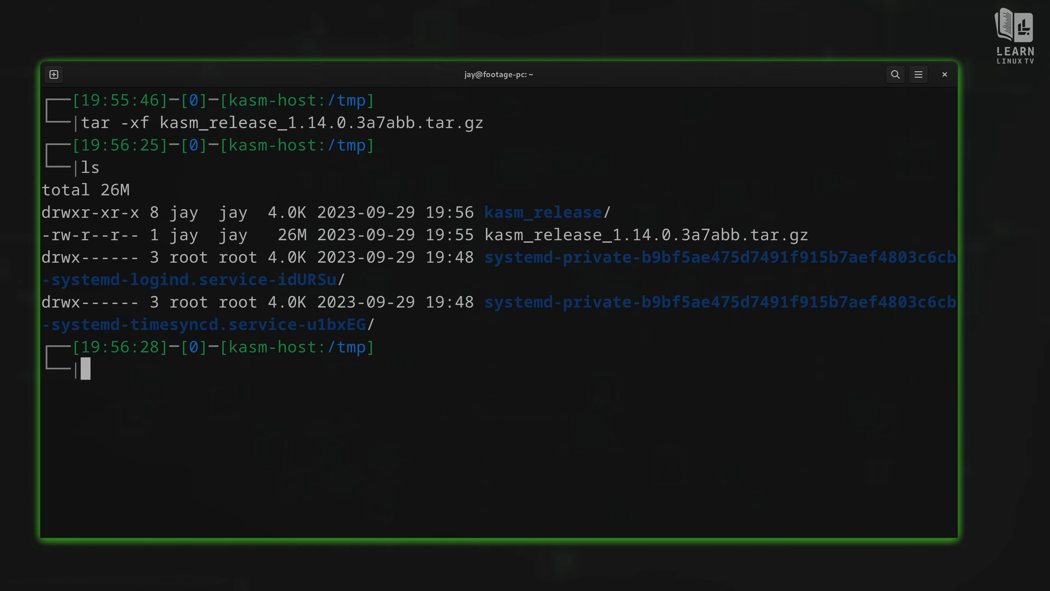
Step: Move into the kasm_release folder and clear the screen
{"action": "type", "text": "cd"}
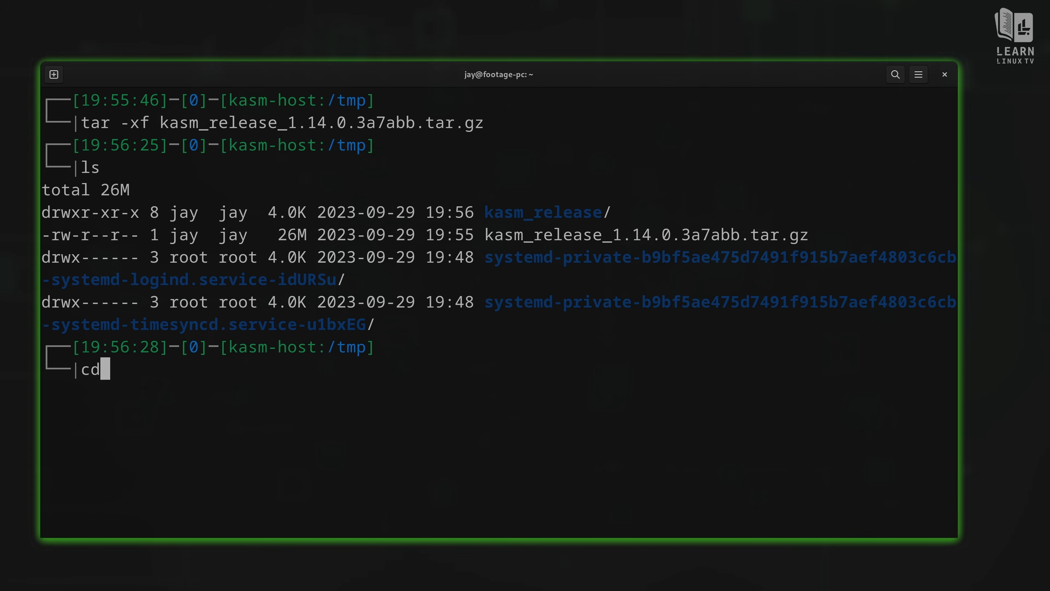
{"action": "type", "text": " kas"}
{"action": "key", "text": "Tab"}
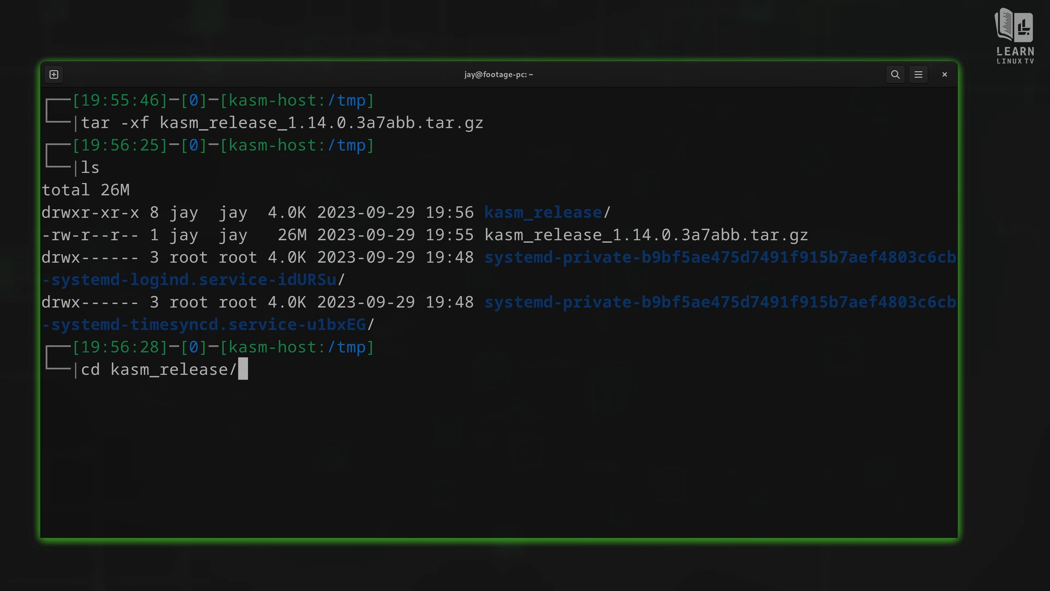
{"action": "key", "text": "Return"}
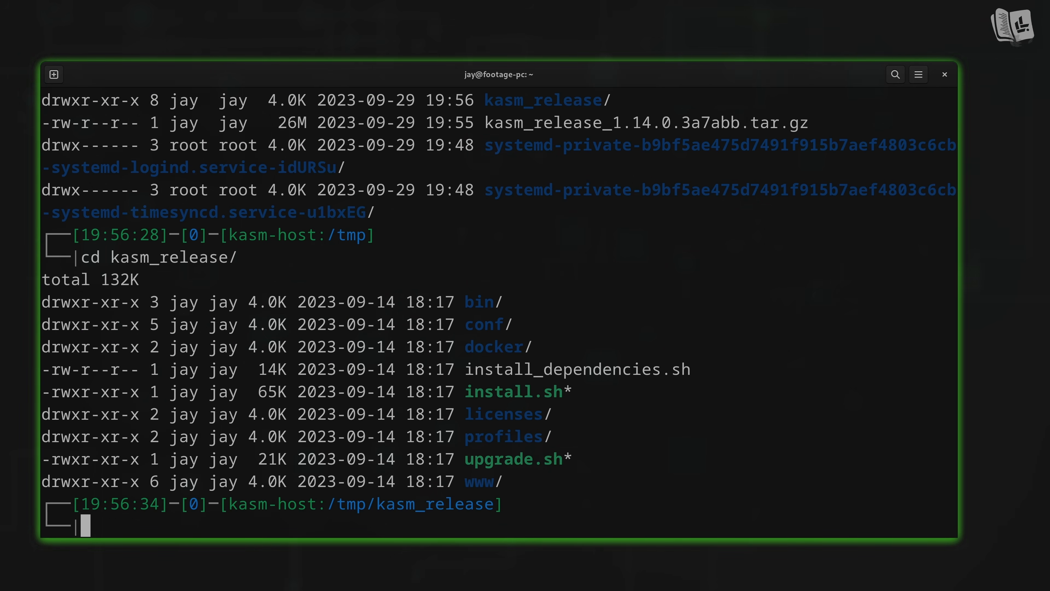
{"action": "key", "text": "ctrl+l"}
{"action": "type", "text": "sudo"}
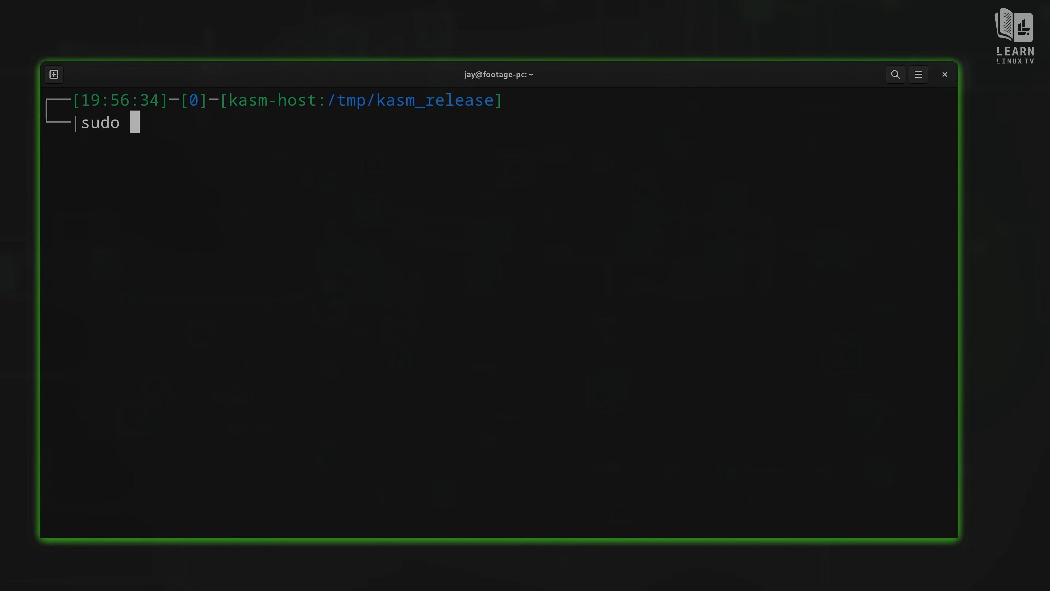
{"action": "type", "text": " ./in"}
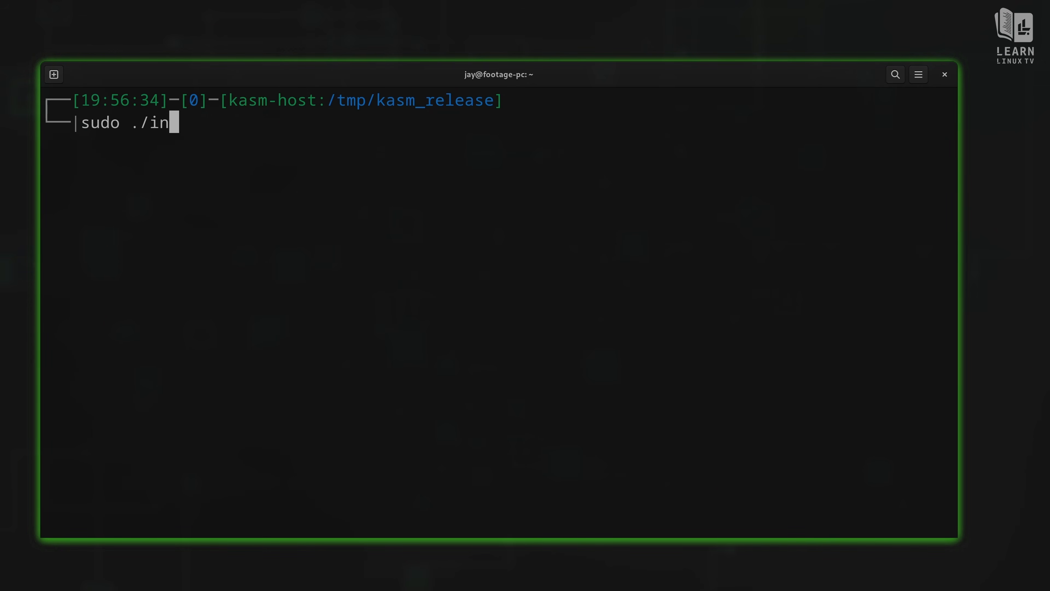
Step: Run sudo ./install.sh and answer y to the EULA to install Kasm
{"action": "key", "text": "Tab"}
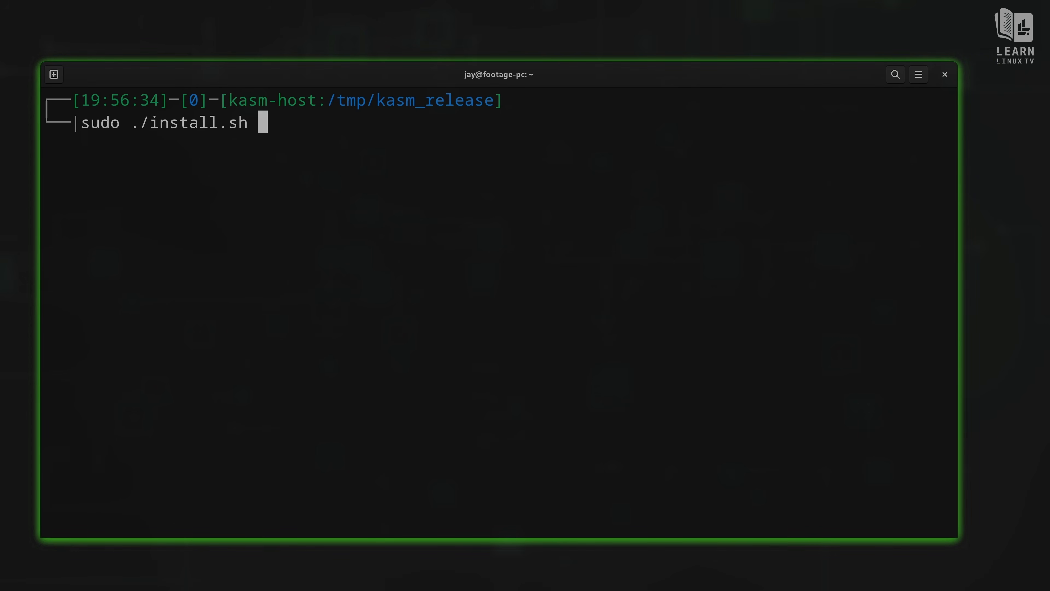
{"action": "key", "text": "Return"}
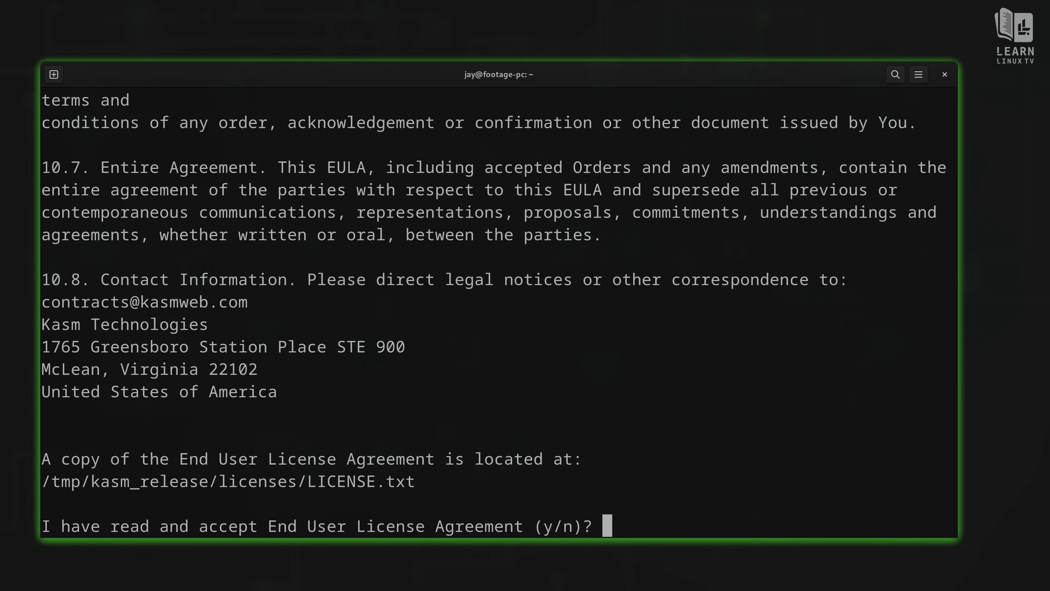
{"action": "type", "text": "y"}
{"action": "key", "text": "Return"}
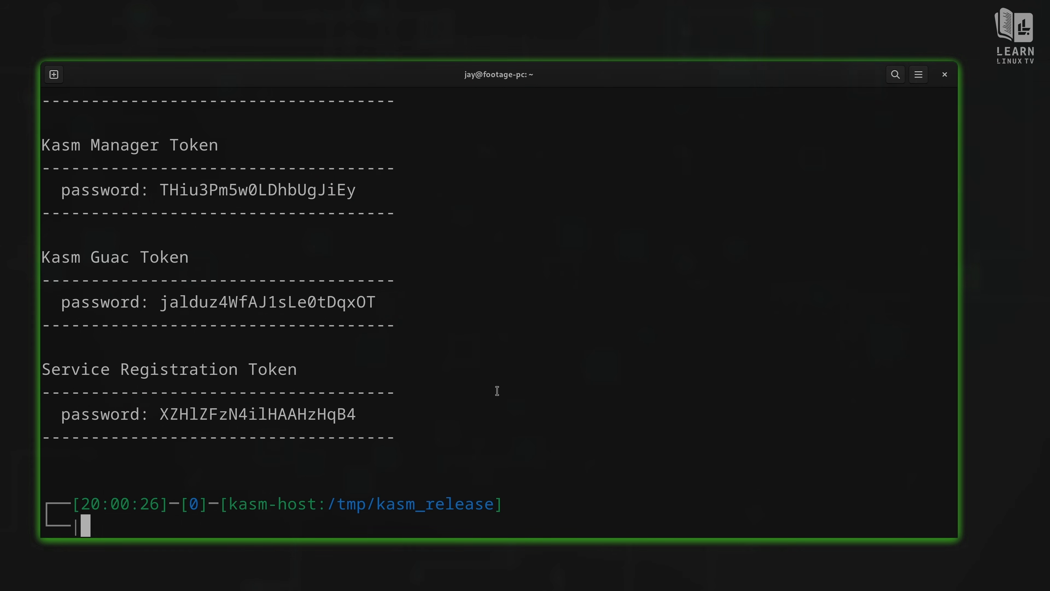
Step: Scroll back through the installer output to review the generated Kasm login credentials
{"action": "scroll", "coordinate": [497, 390], "scroll_direction": "up", "scroll_amount": 3}
{"action": "scroll", "coordinate": [497, 390], "scroll_direction": "up", "scroll_amount": 5}
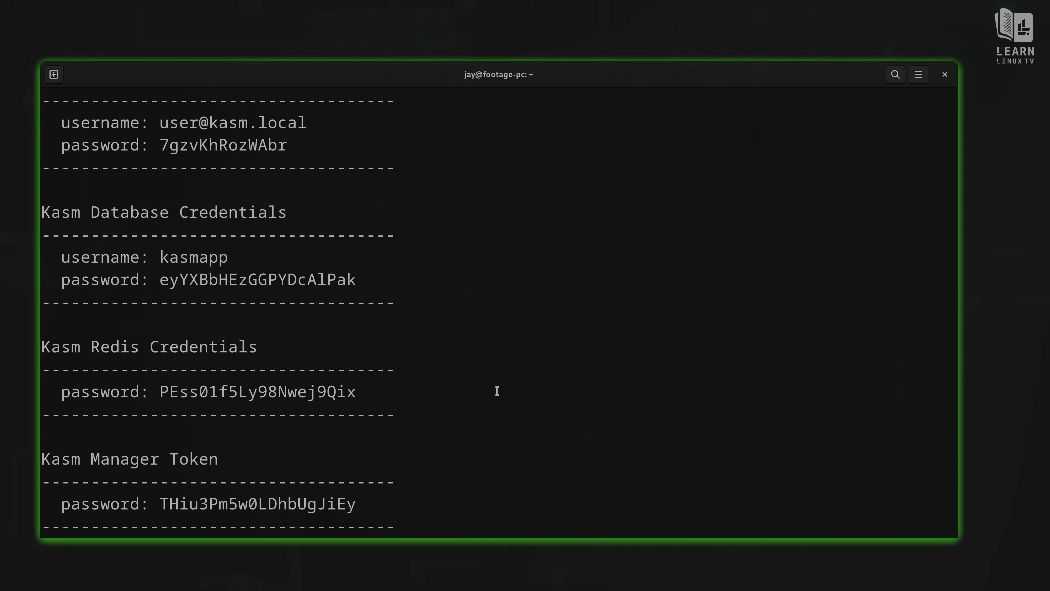
{"action": "scroll", "coordinate": [497, 390], "scroll_direction": "up", "scroll_amount": 2}
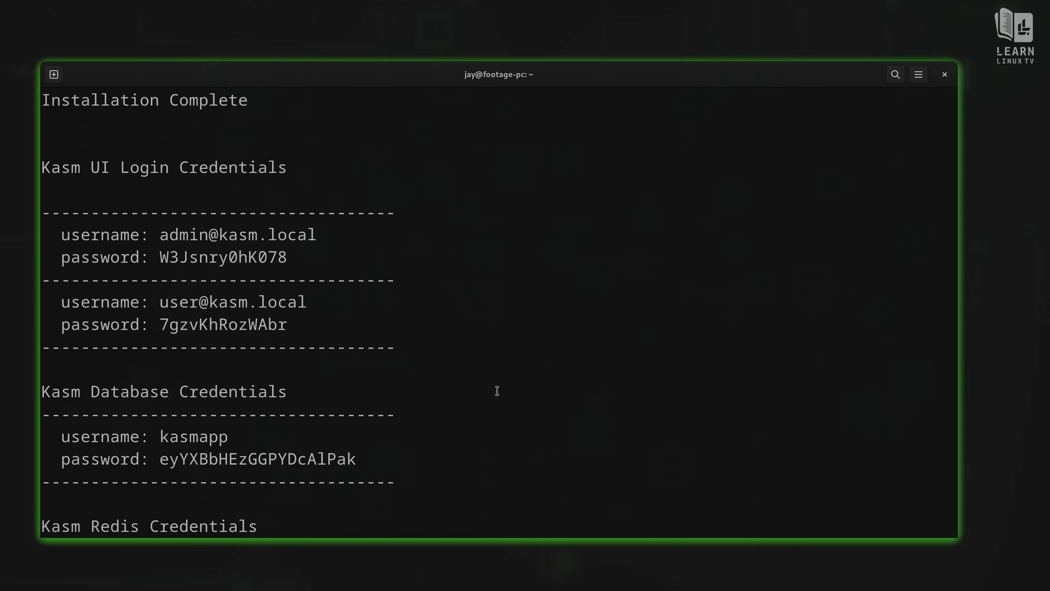
{"action": "scroll", "coordinate": [497, 390], "scroll_direction": "up", "scroll_amount": 1}
{"action": "scroll", "coordinate": [497, 390], "scroll_direction": "down", "scroll_amount": 1}
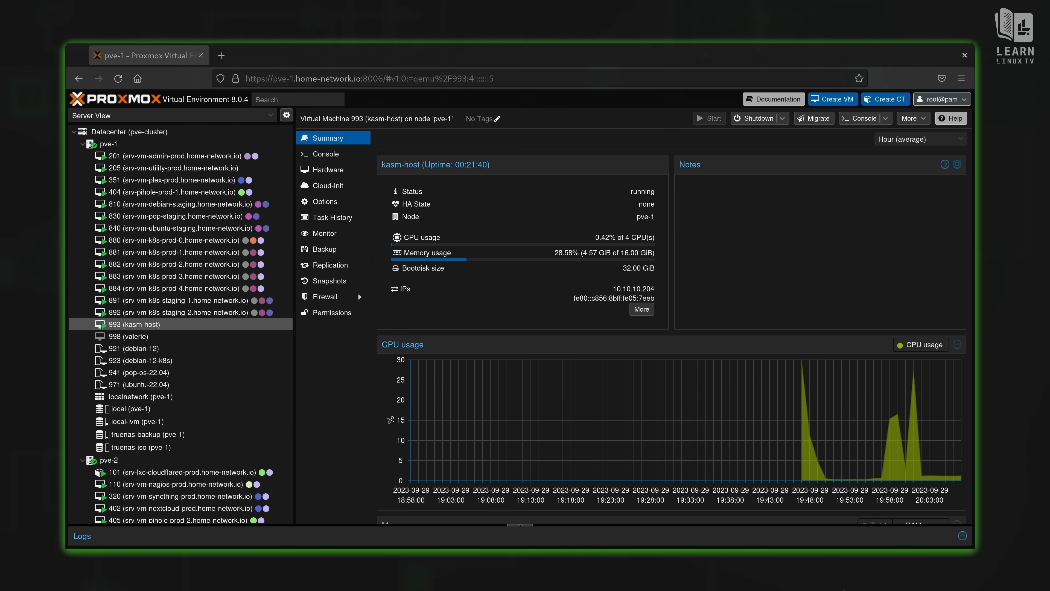
Step: Open a blank Firefox tab next to the Proxmox tab
{"action": "key", "text": "ctrl+t"}
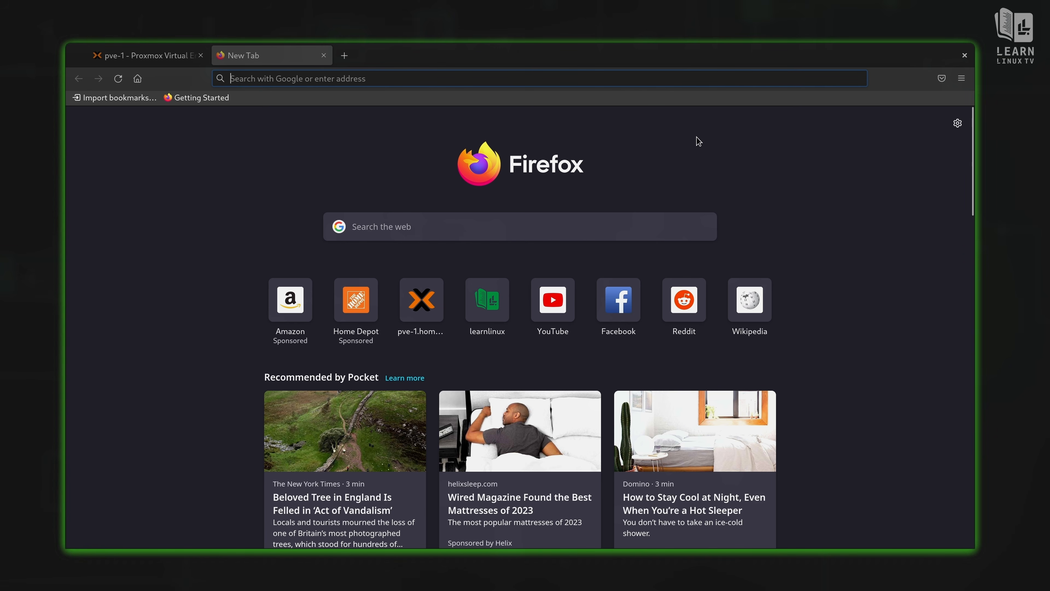
{"action": "type", "text": "10.10.10"}
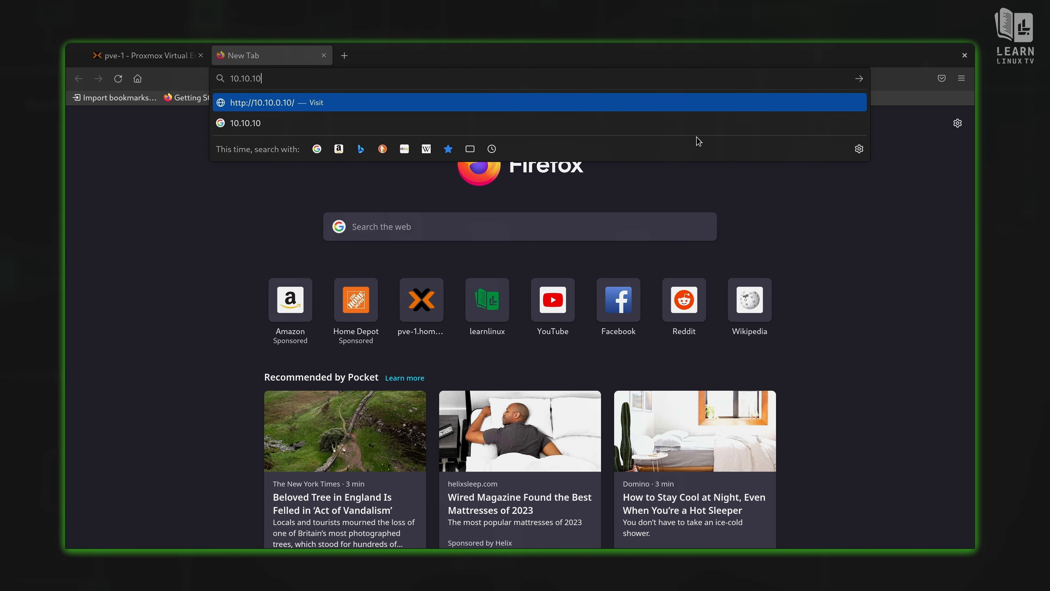
{"action": "type", "text": ".204"}
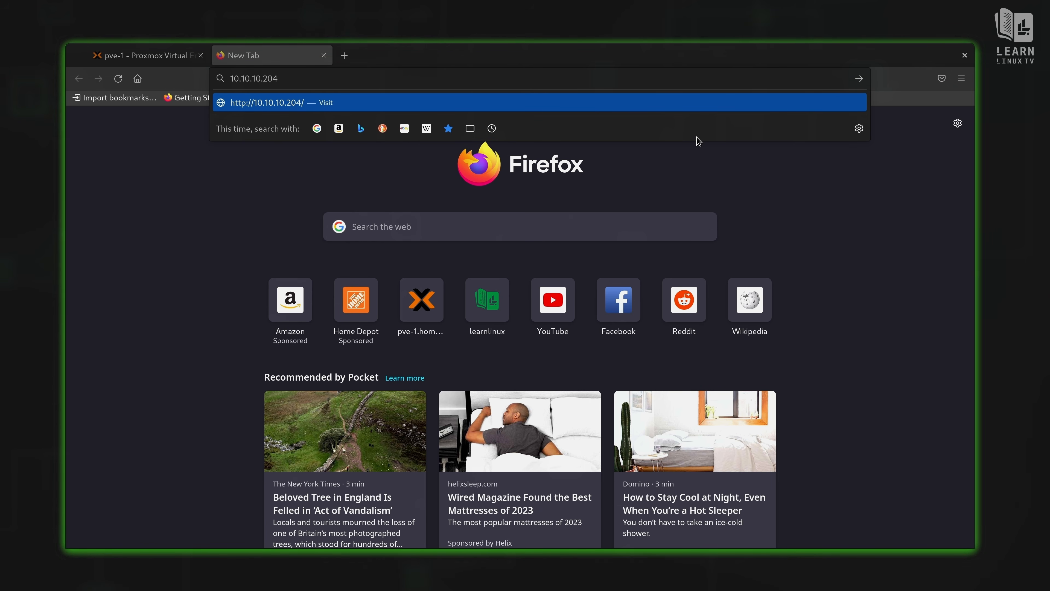
{"action": "key", "text": "Return"}
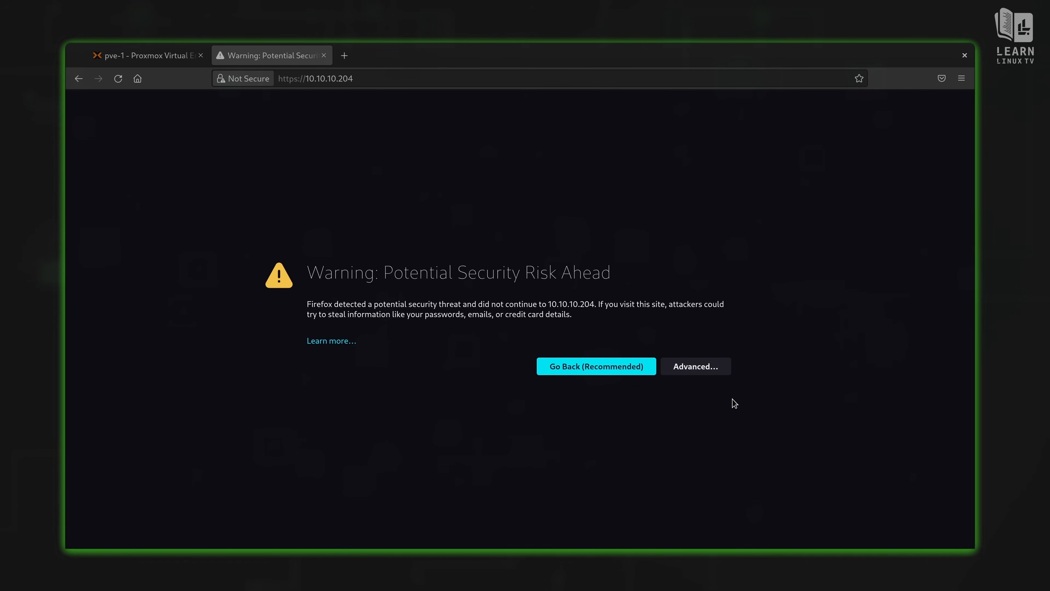
{"action": "left_click", "coordinate": [713, 368]}
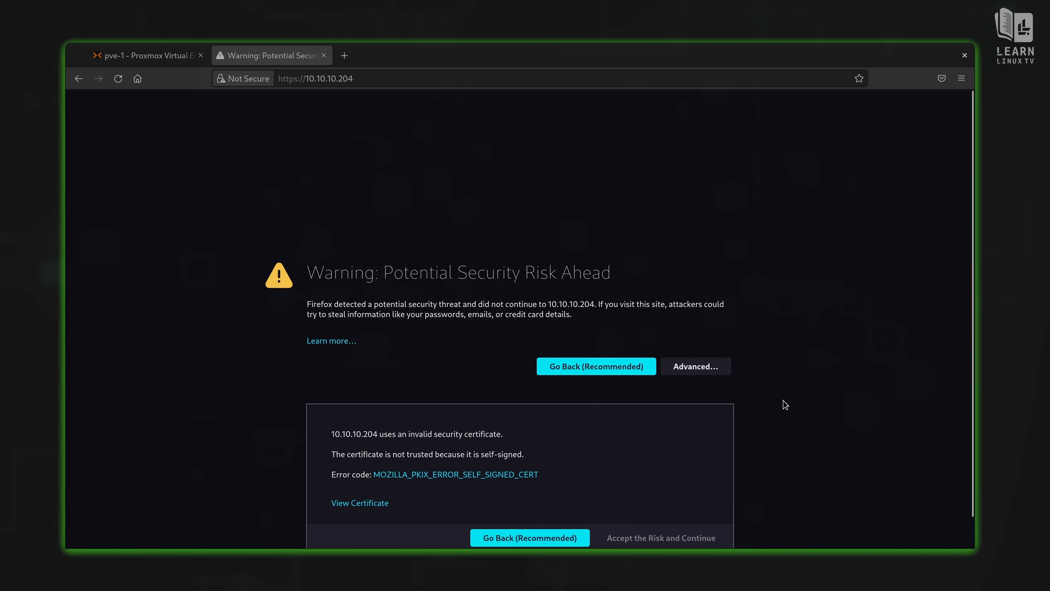
{"action": "scroll", "coordinate": [785, 404], "scroll_direction": "down", "scroll_amount": 2}
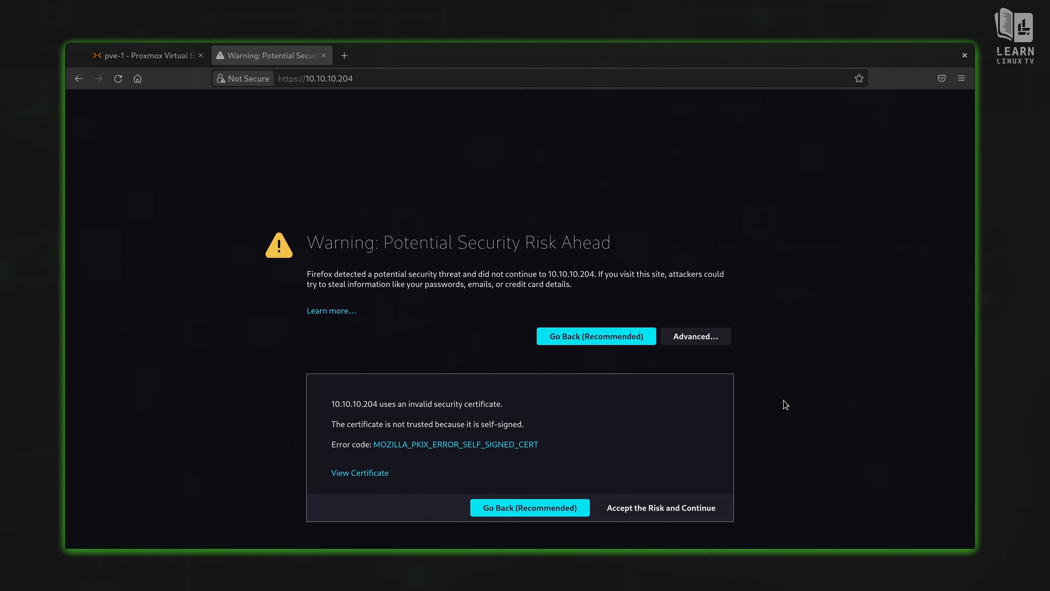
{"action": "left_click", "coordinate": [651, 517]}
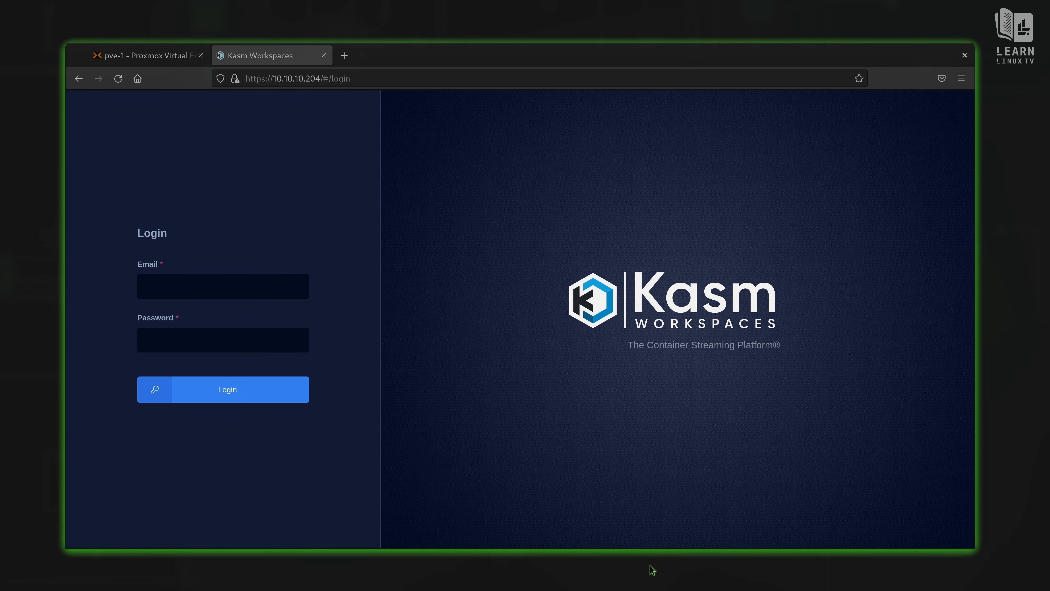
Step: Sign in with the admin account's e-mail and pasted password
{"action": "left_click", "coordinate": [247, 286]}
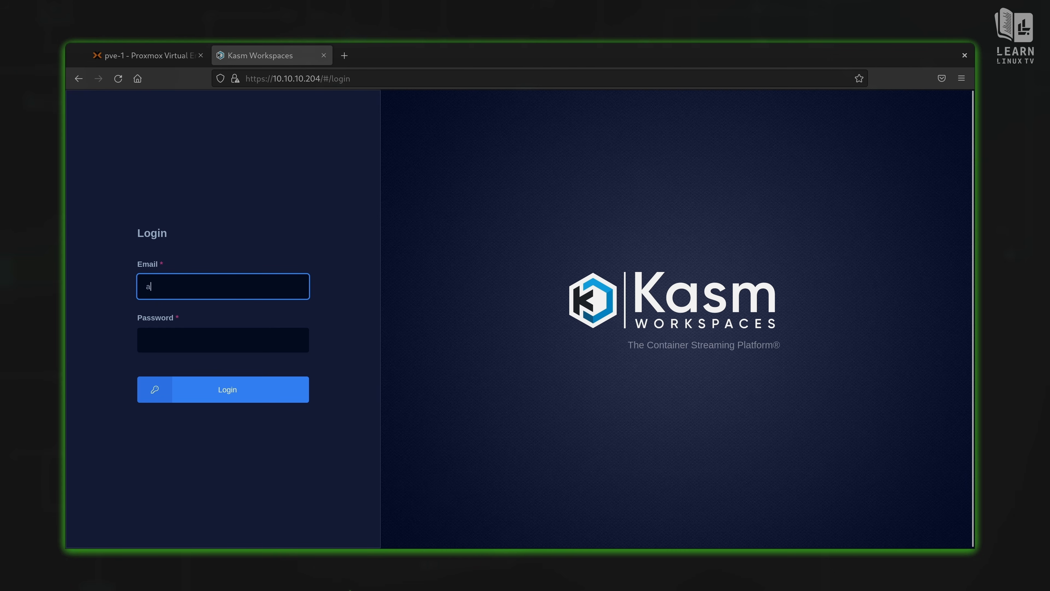
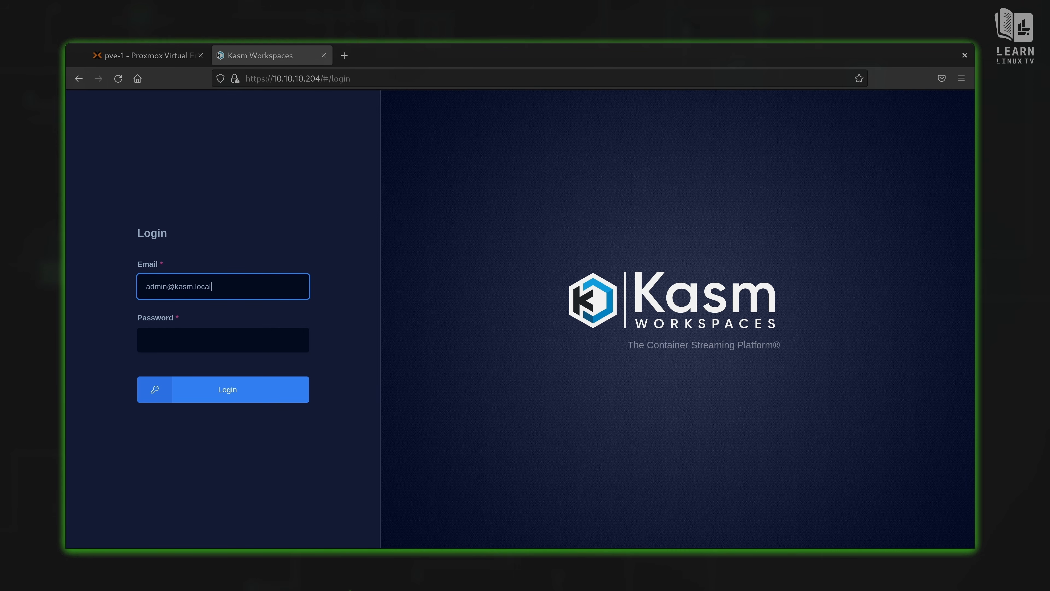
{"action": "key", "text": "Tab"}
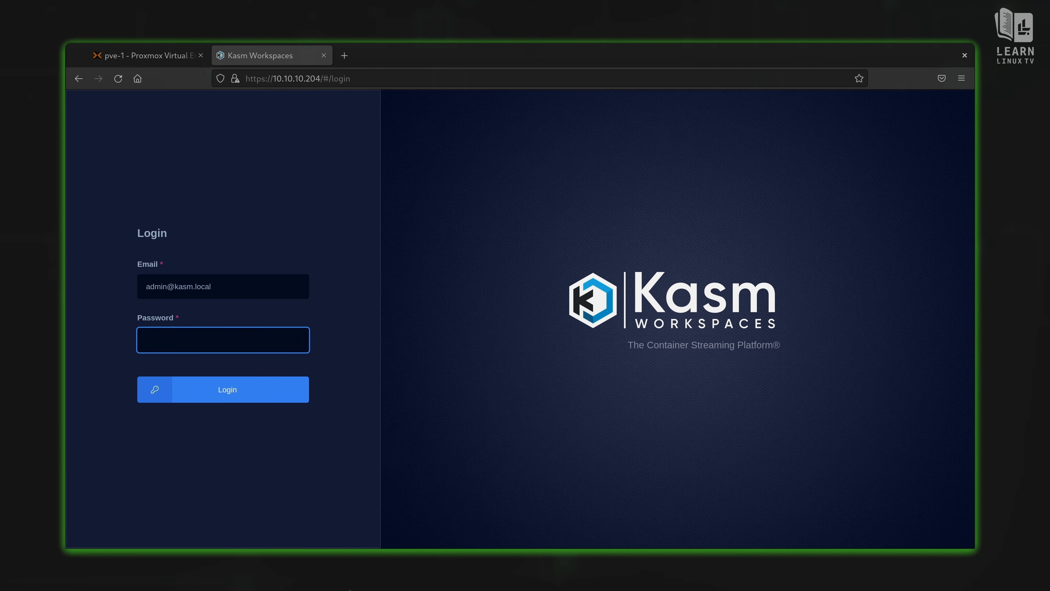
{"action": "key", "text": "ctrl+v"}
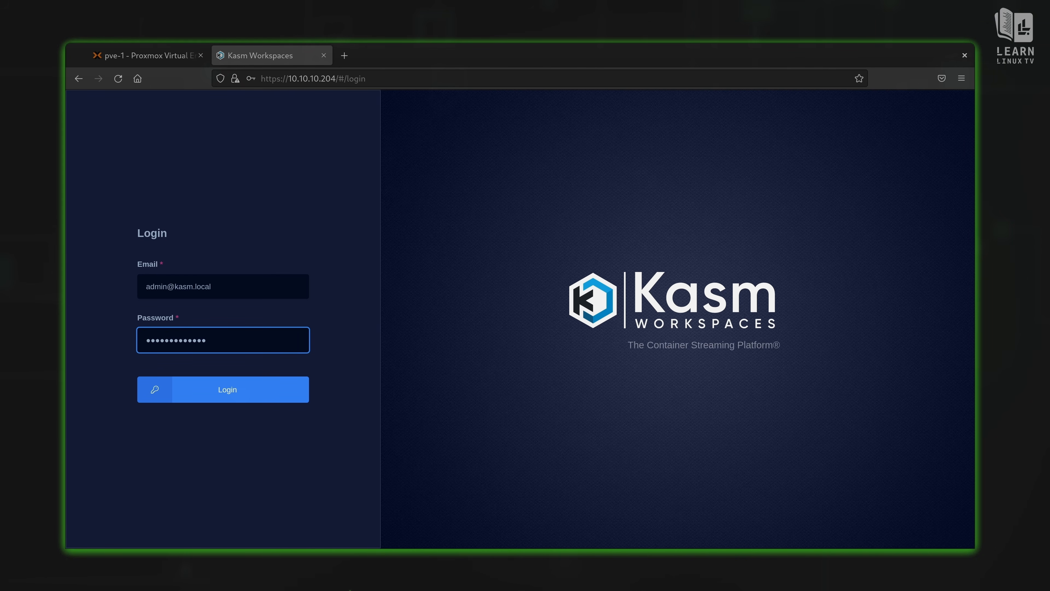
{"action": "left_click", "coordinate": [266, 389]}
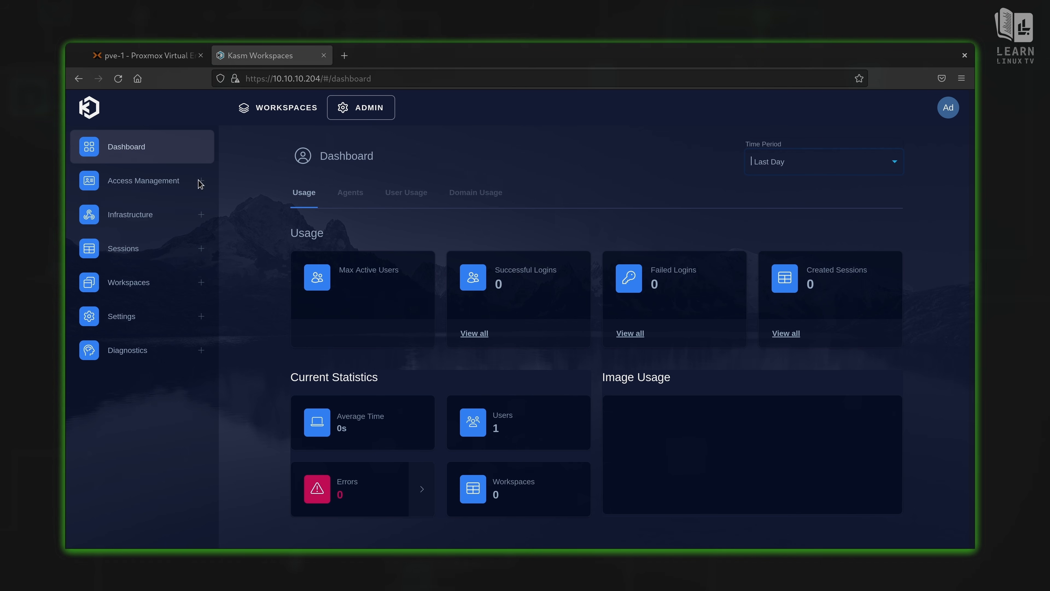
{"action": "left_click", "coordinate": [280, 106]}
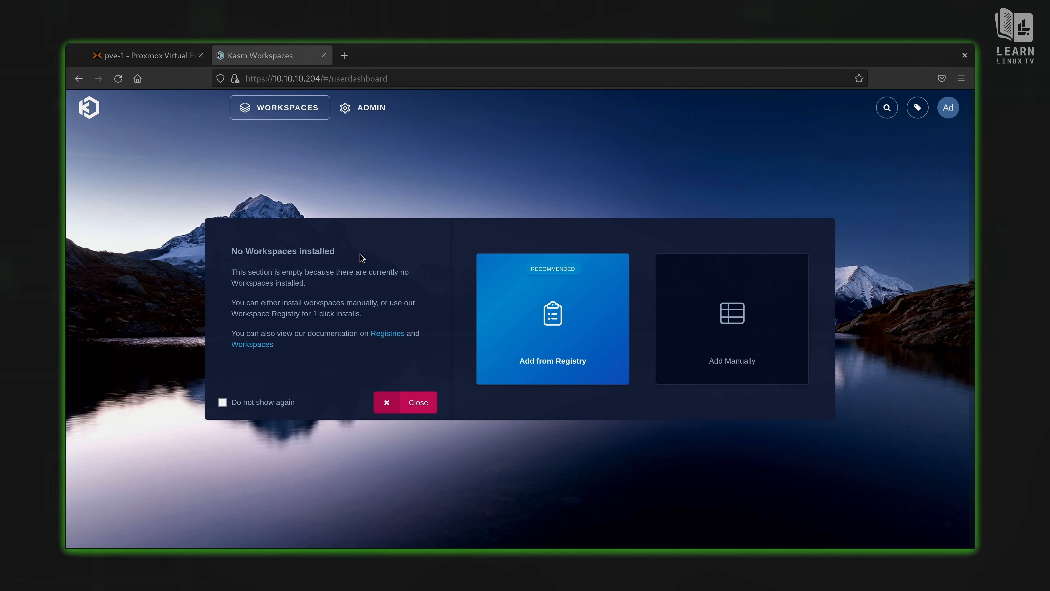
{"action": "left_click", "coordinate": [413, 402]}
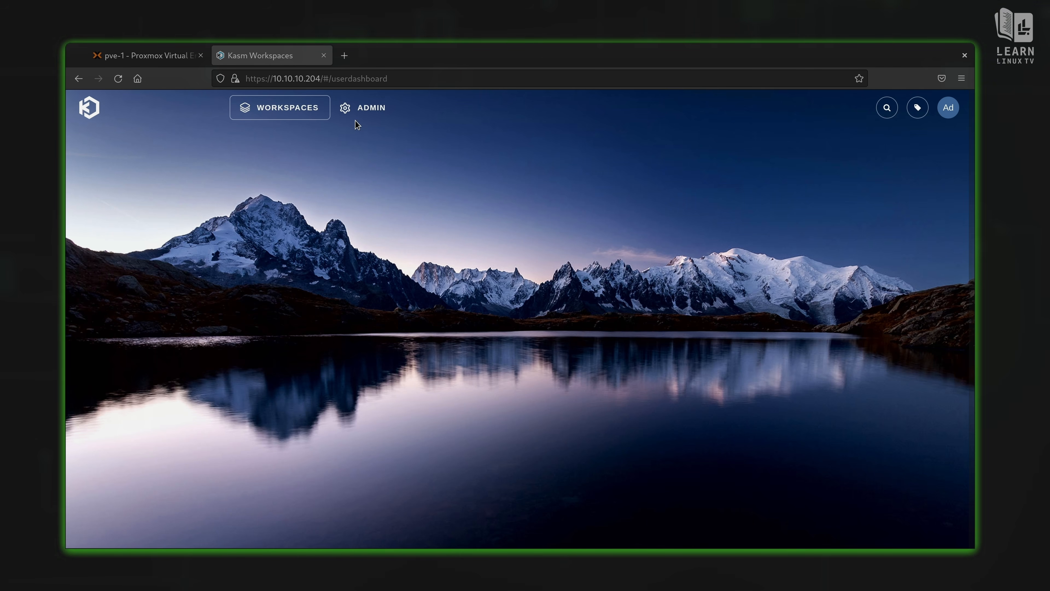
{"action": "left_click", "coordinate": [363, 108]}
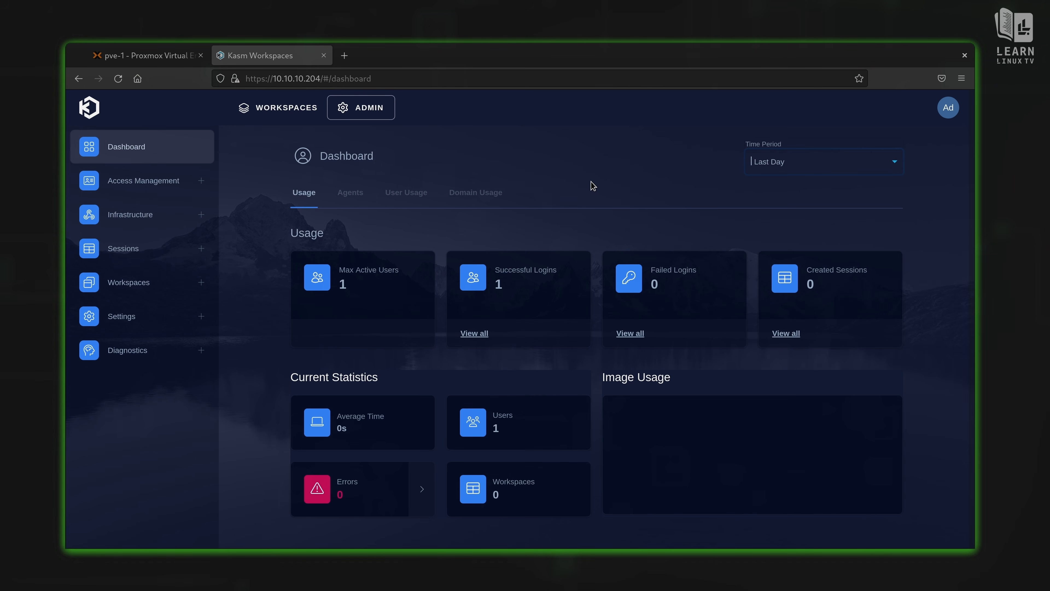
{"action": "left_click", "coordinate": [949, 107]}
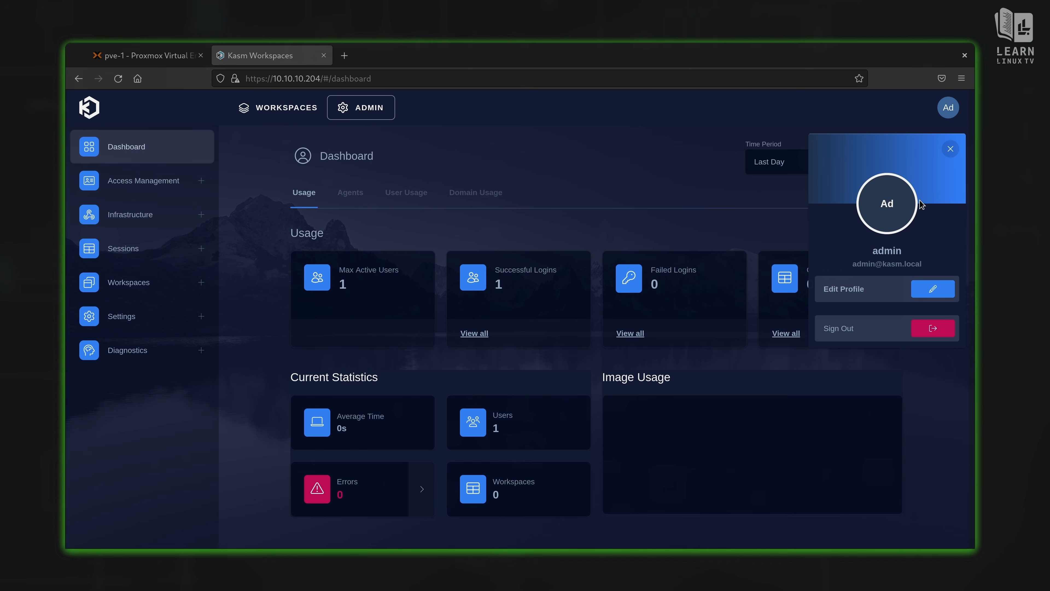
{"action": "left_click", "coordinate": [941, 292]}
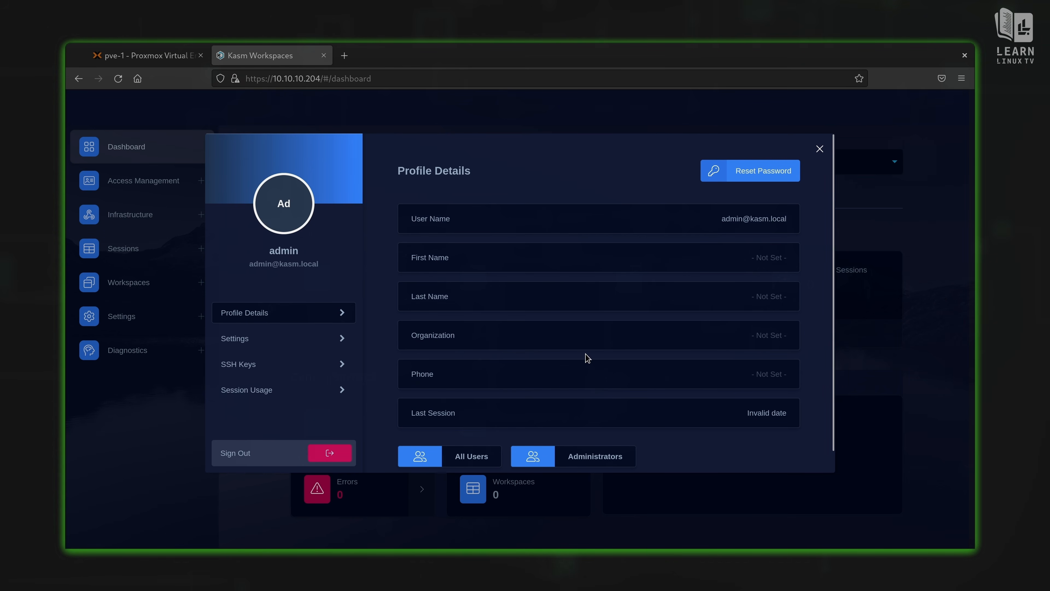
{"action": "left_click", "coordinate": [277, 347]}
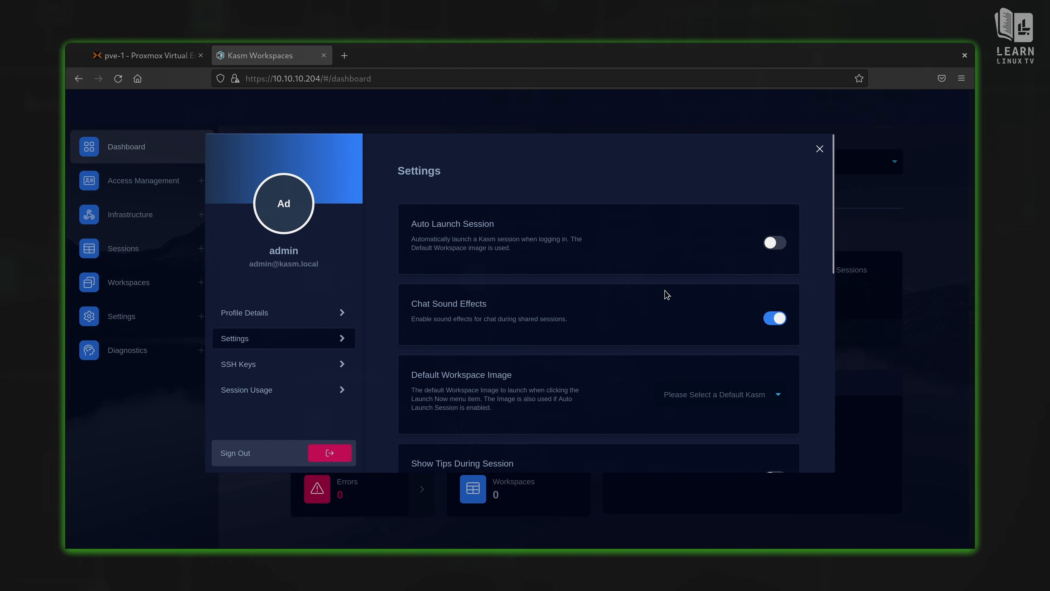
{"action": "left_click_drag", "start_coordinate": [825, 235], "coordinate": [839, 315]}
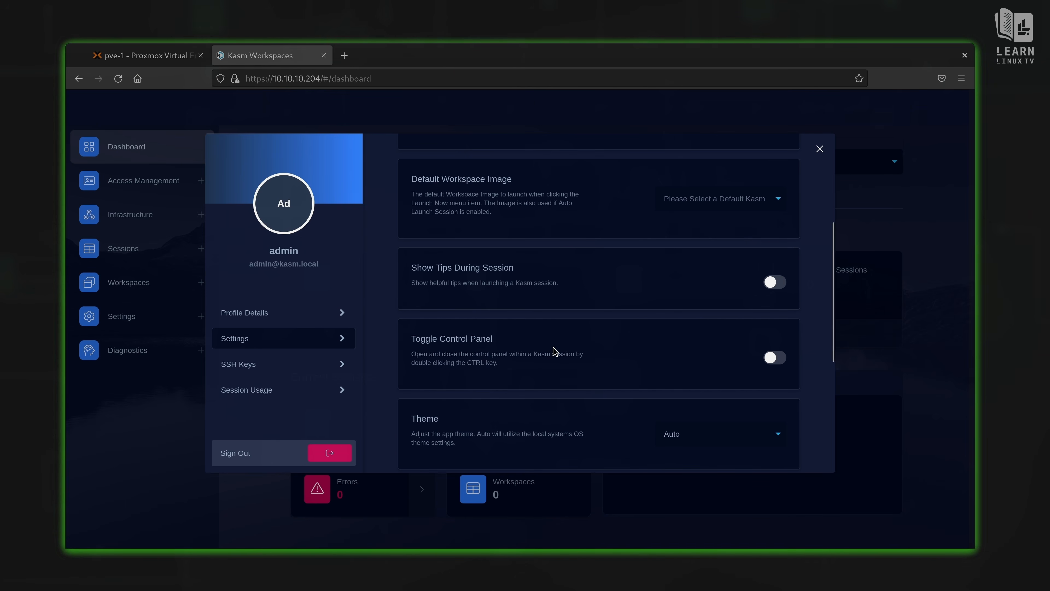
{"action": "scroll", "coordinate": [553, 352], "scroll_direction": "up", "scroll_amount": 2}
{"action": "scroll", "coordinate": [554, 351], "scroll_direction": "down", "scroll_amount": 3}
{"action": "scroll", "coordinate": [554, 351], "scroll_direction": "down", "scroll_amount": 3}
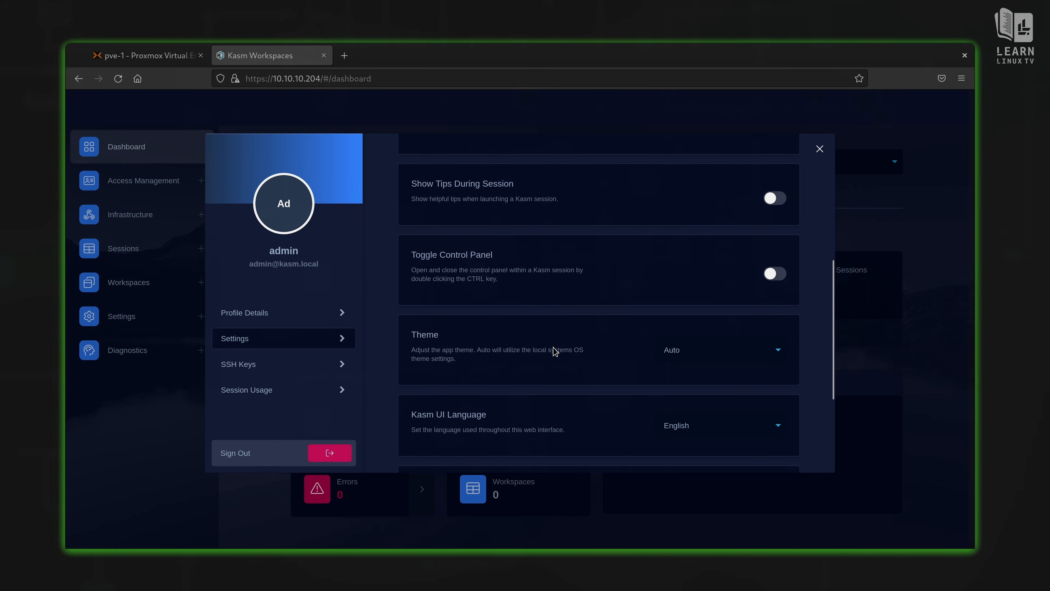
{"action": "left_click", "coordinate": [272, 364]}
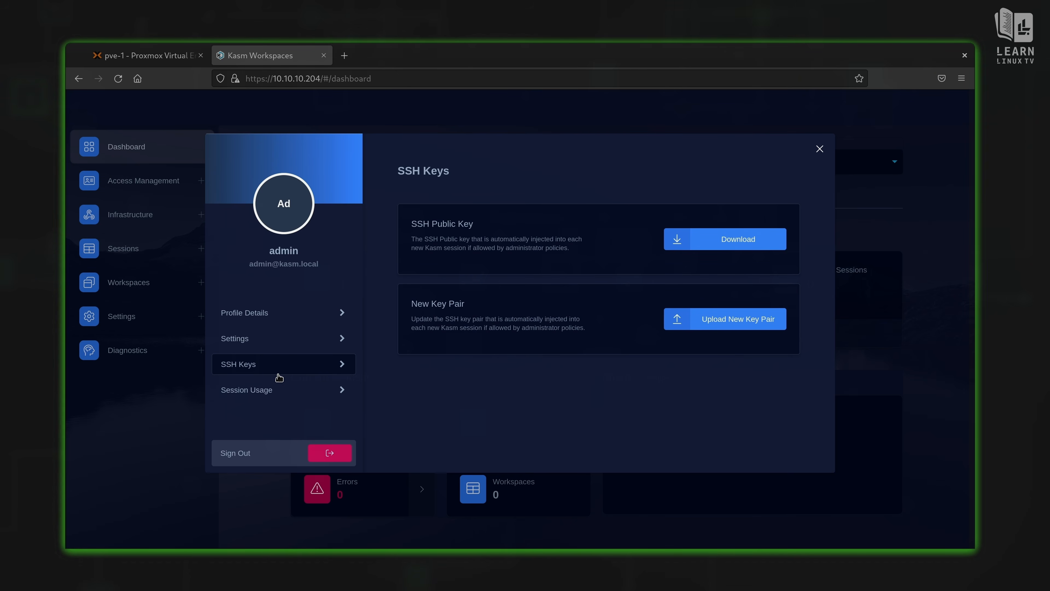
{"action": "left_click", "coordinate": [819, 149]}
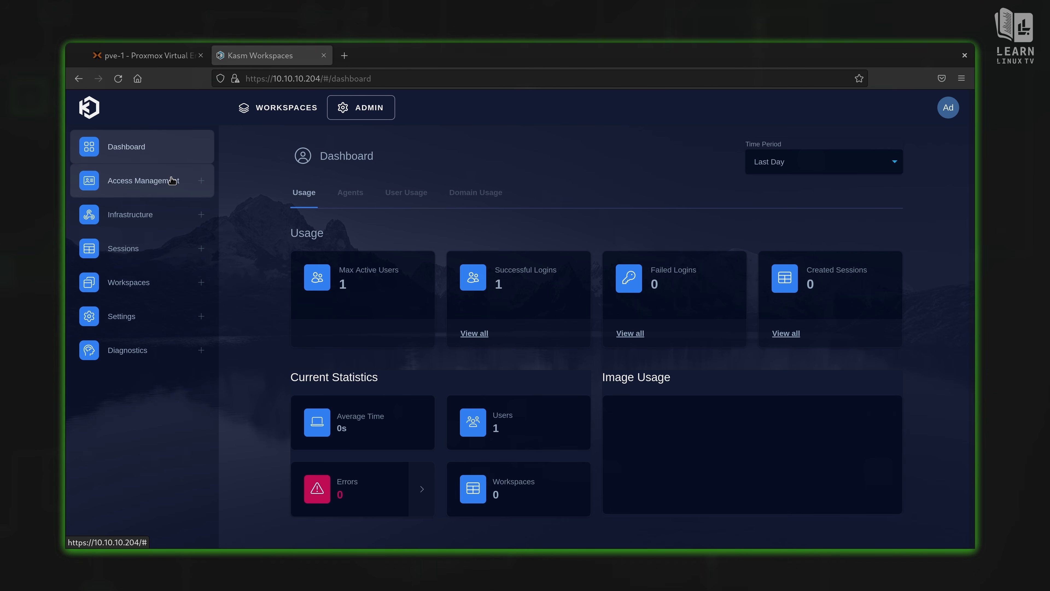
Step: Open Access Management > Users to see the admin and standard user accounts
{"action": "left_click", "coordinate": [172, 191]}
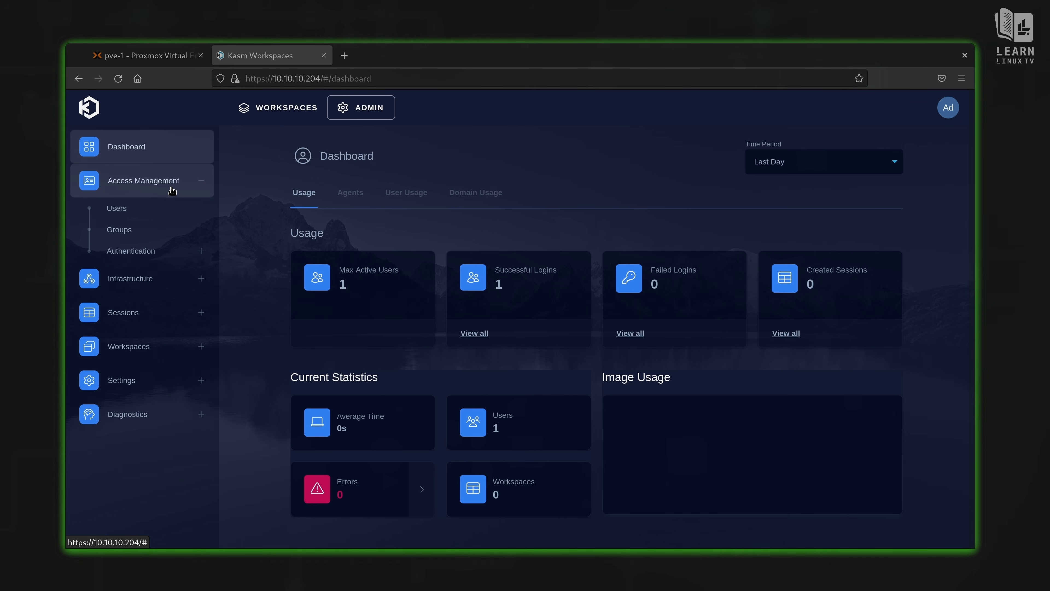
{"action": "left_click", "coordinate": [141, 213]}
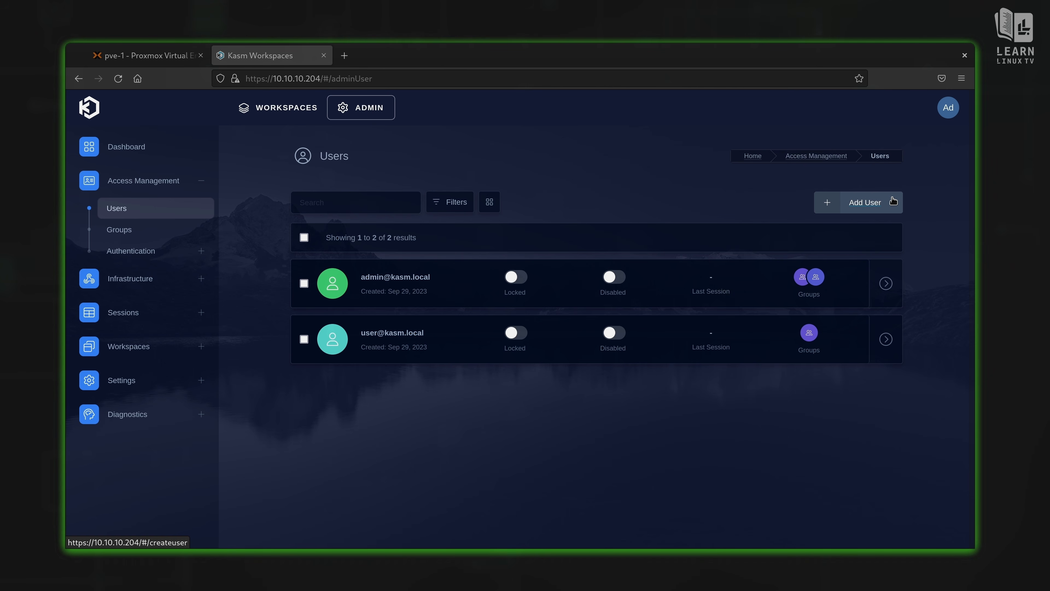
Step: Start a new user and enter its username and password
{"action": "left_click", "coordinate": [870, 207]}
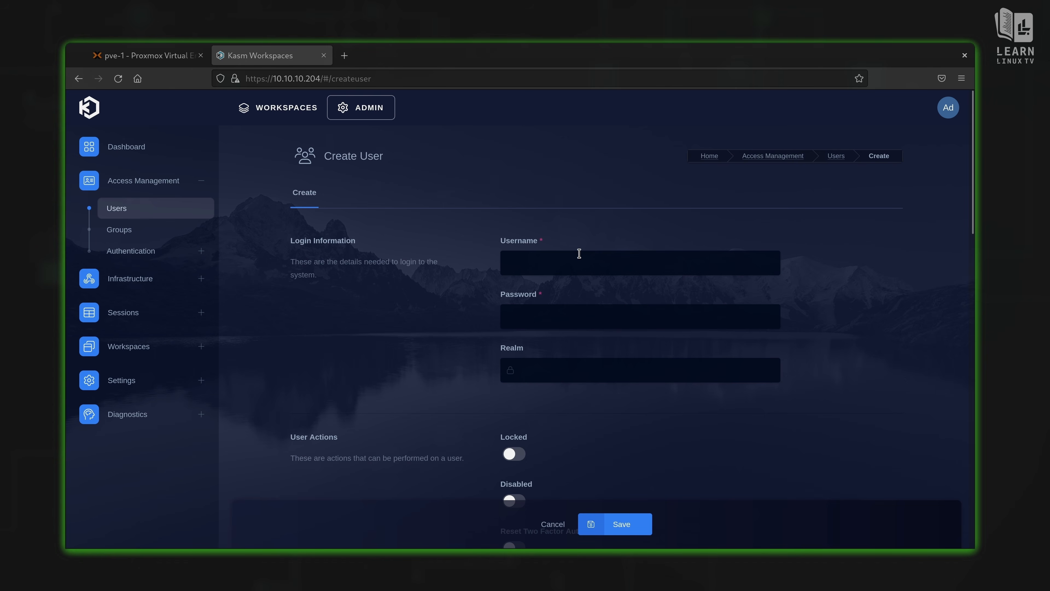
{"action": "left_click", "coordinate": [579, 252]}
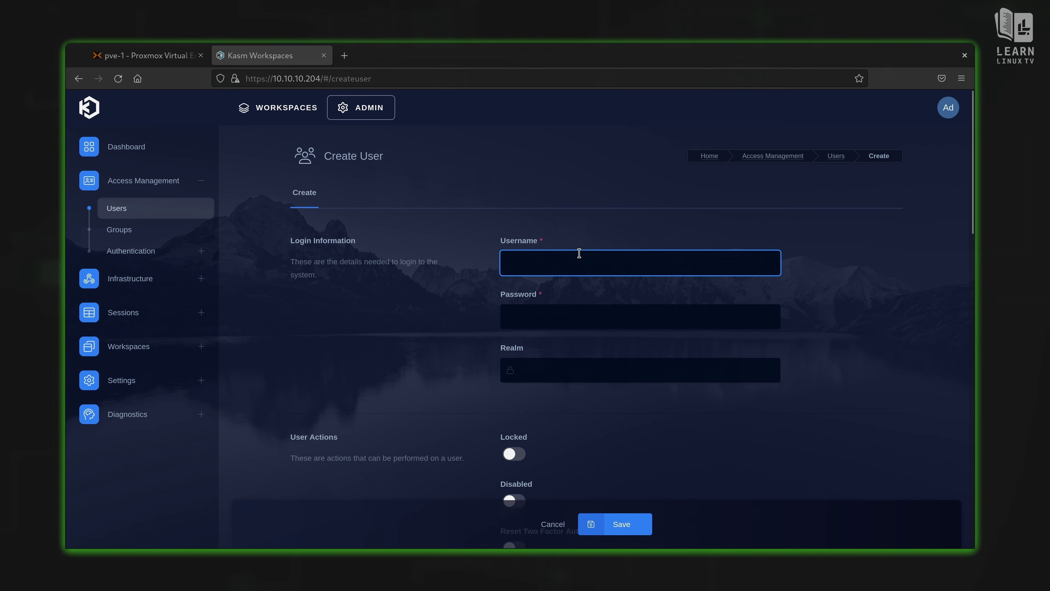
{"action": "type", "text": "jay"}
{"action": "key", "text": "Tab"}
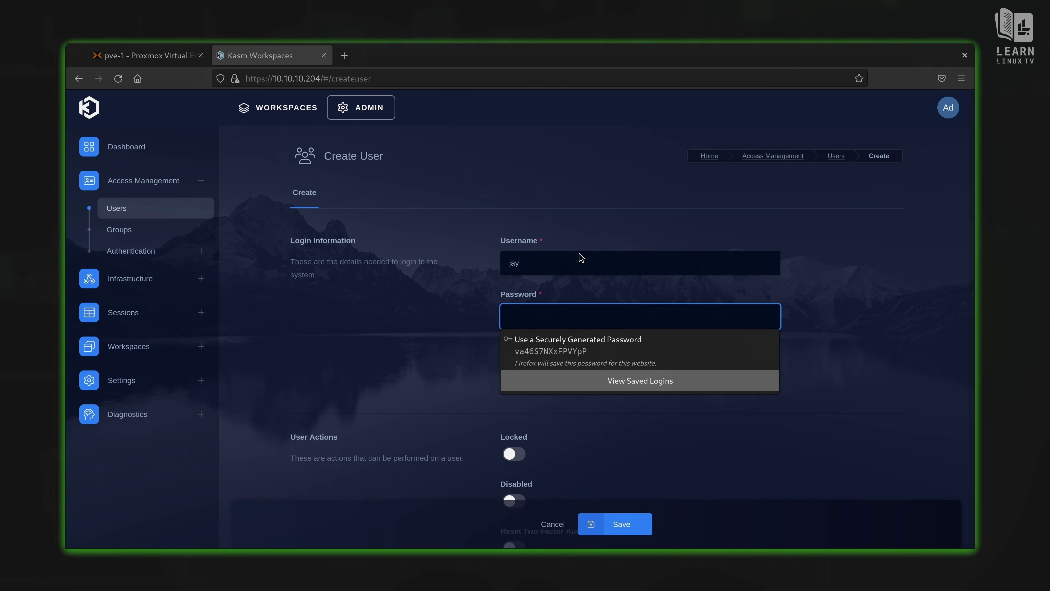
{"action": "type", "text": "********"}
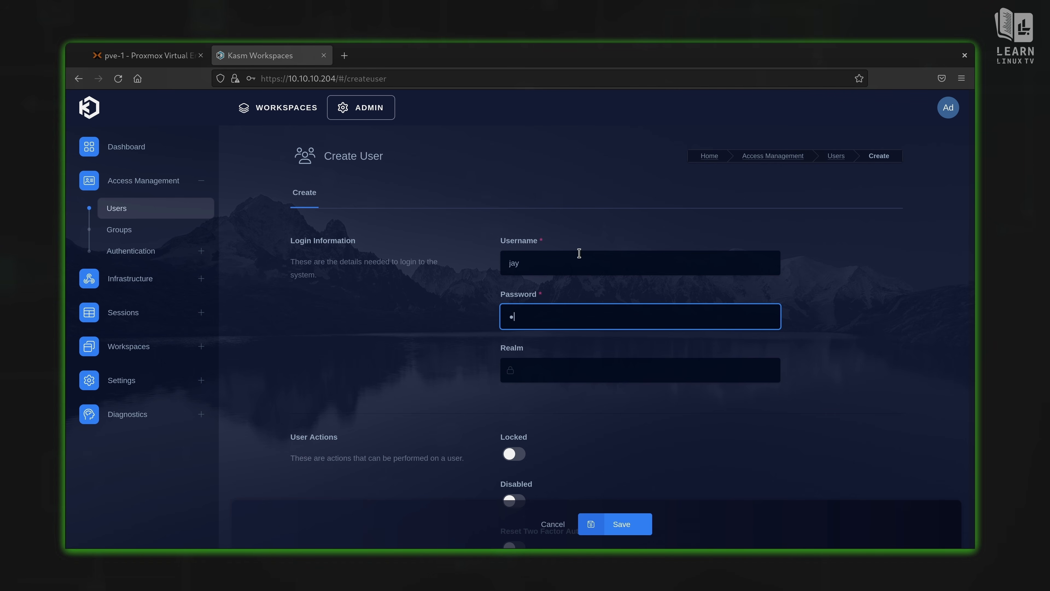
{"action": "type", "text": "****"}
Step: Save the new user account and dismiss Firefox's save-login prompt
{"action": "scroll", "coordinate": [727, 333], "scroll_direction": "down", "scroll_amount": 2}
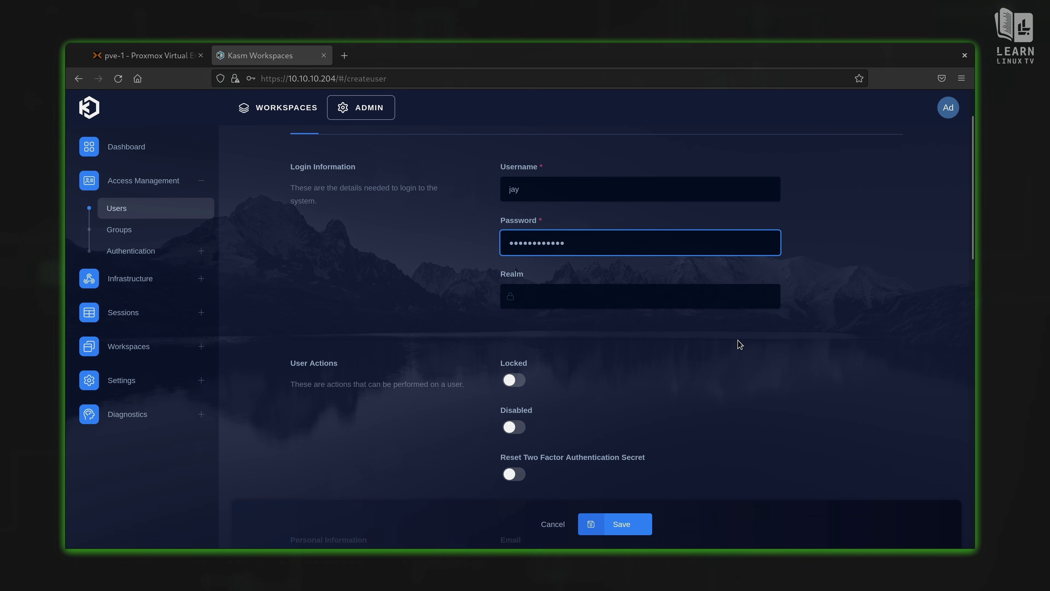
{"action": "scroll", "coordinate": [736, 329], "scroll_direction": "up", "scroll_amount": 3}
{"action": "scroll", "coordinate": [738, 341], "scroll_direction": "down", "scroll_amount": 2}
{"action": "scroll", "coordinate": [738, 344], "scroll_direction": "down", "scroll_amount": 6}
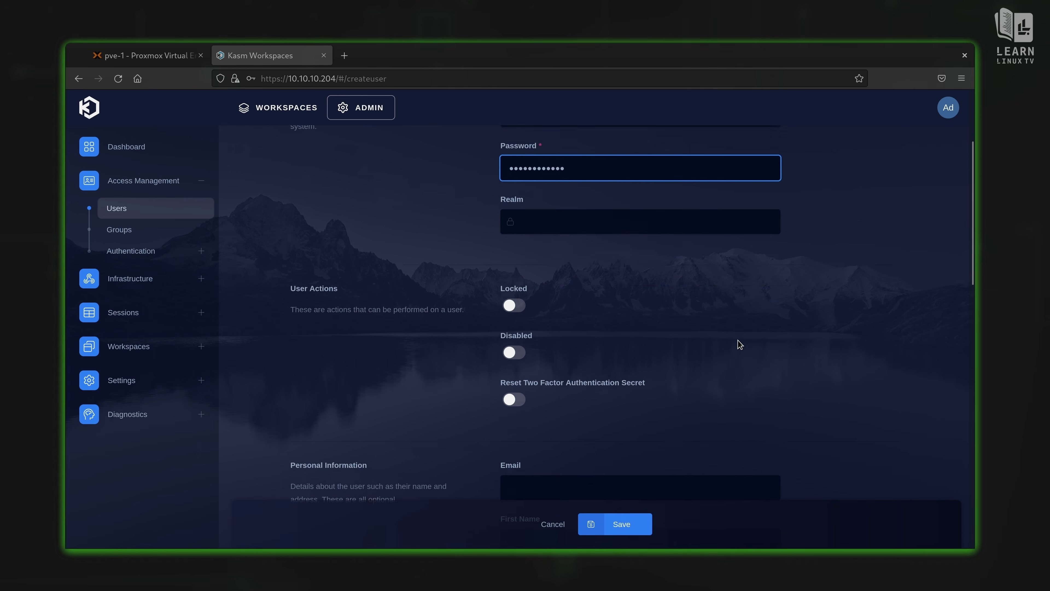
{"action": "scroll", "coordinate": [673, 295], "scroll_direction": "down", "scroll_amount": 4}
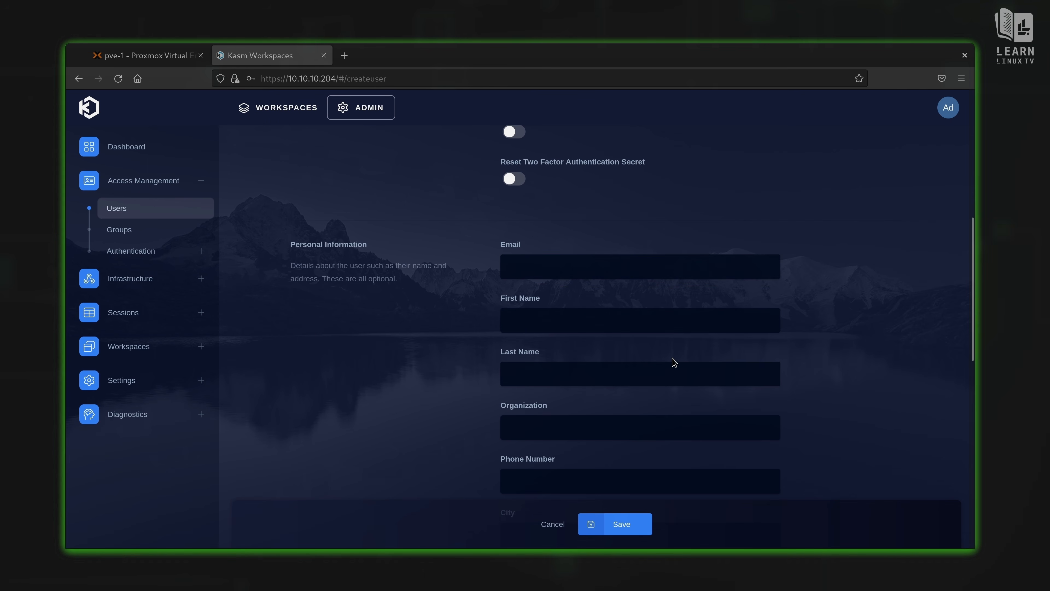
{"action": "scroll", "coordinate": [725, 389], "scroll_direction": "down", "scroll_amount": 4}
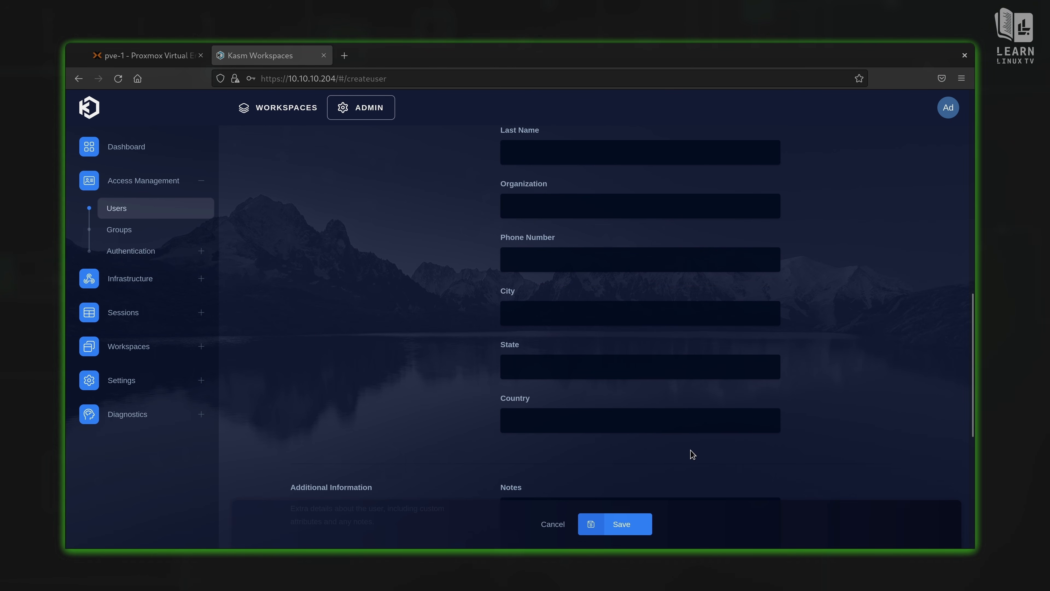
{"action": "scroll", "coordinate": [691, 453], "scroll_direction": "down", "scroll_amount": 4}
{"action": "left_click", "coordinate": [626, 524]}
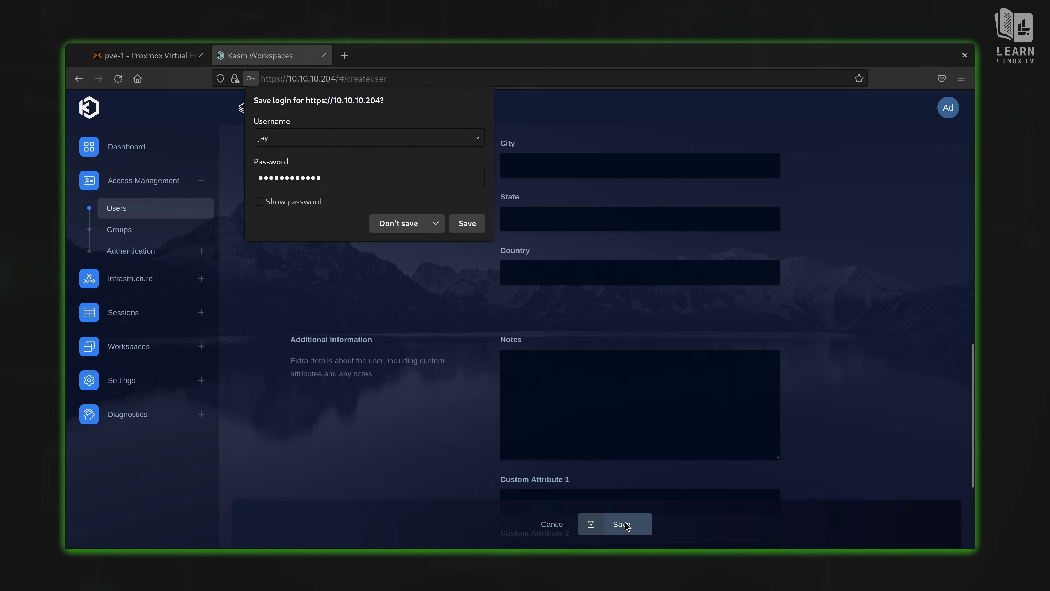
{"action": "left_click", "coordinate": [415, 231]}
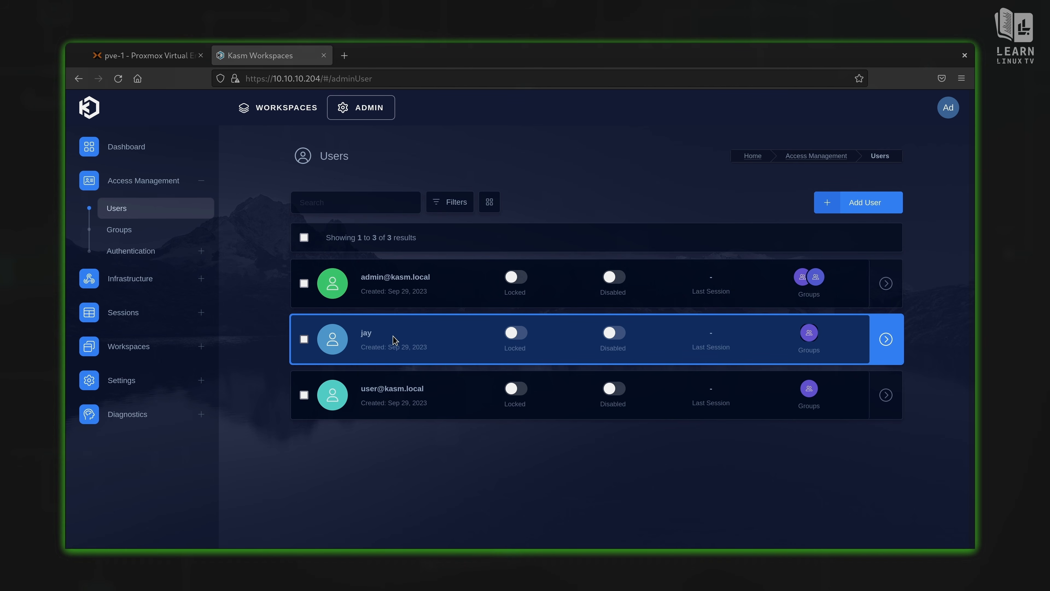
Step: View the Administrators and All Users groups, then expand the Authentication sidebar section
{"action": "left_click", "coordinate": [143, 231]}
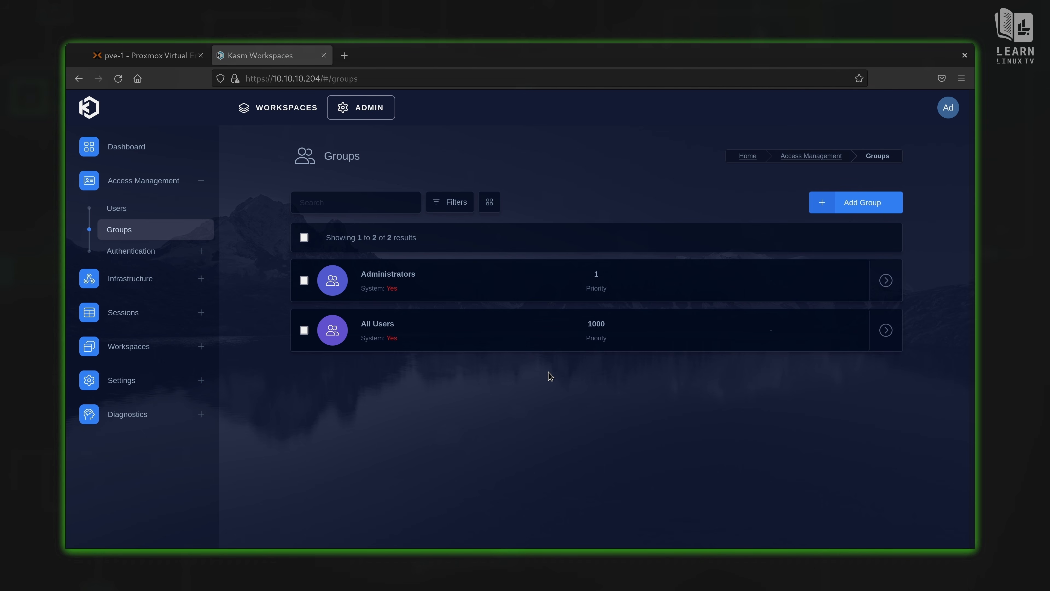
{"action": "left_click", "coordinate": [162, 254]}
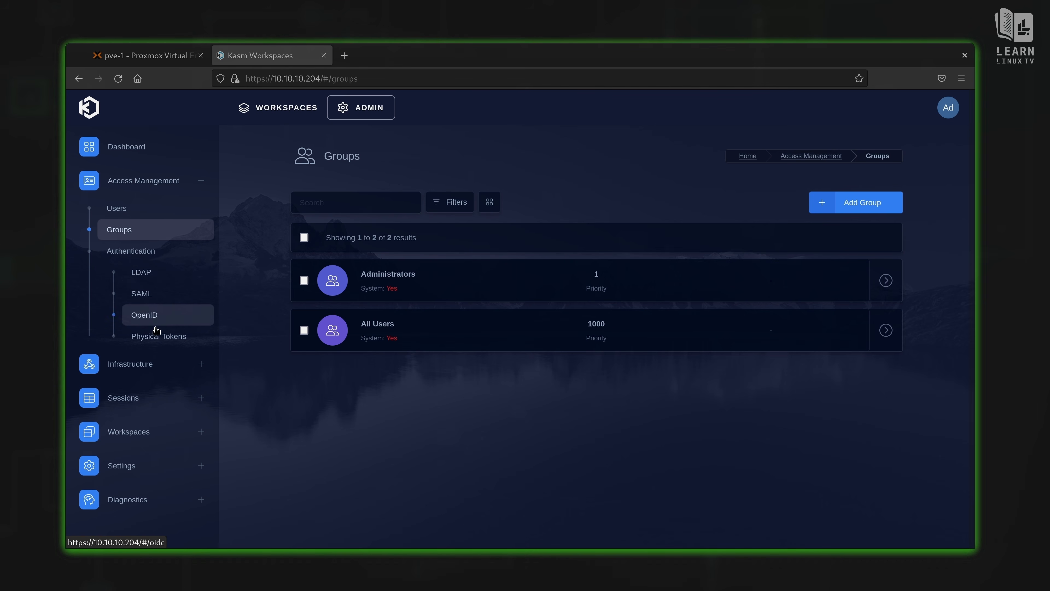
Step: Expand the Infrastructure and Sessions sections of the admin sidebar
{"action": "left_click", "coordinate": [151, 364]}
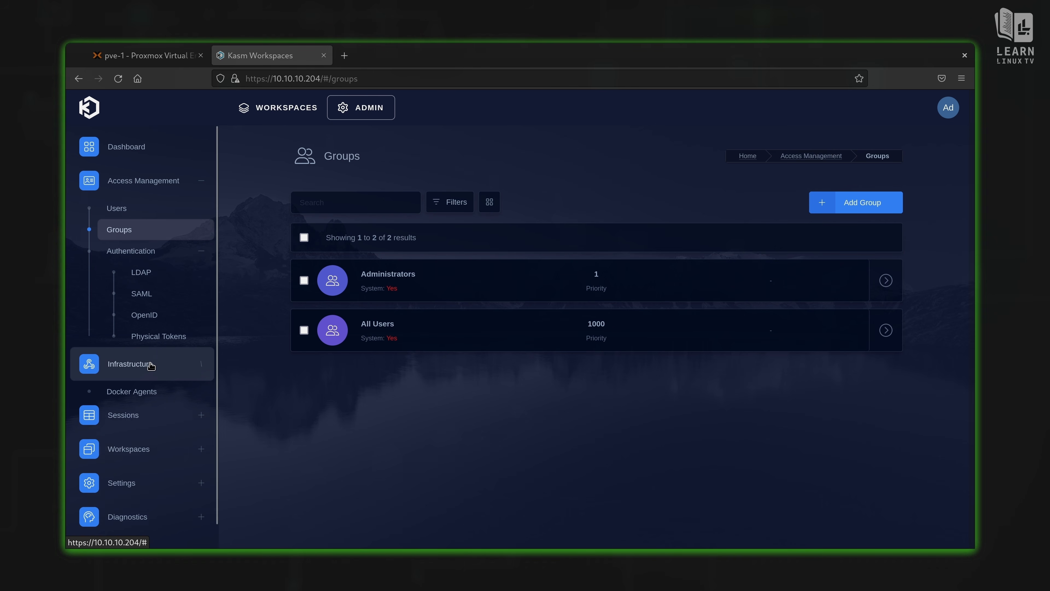
{"action": "scroll", "coordinate": [151, 365], "scroll_direction": "down", "scroll_amount": 3}
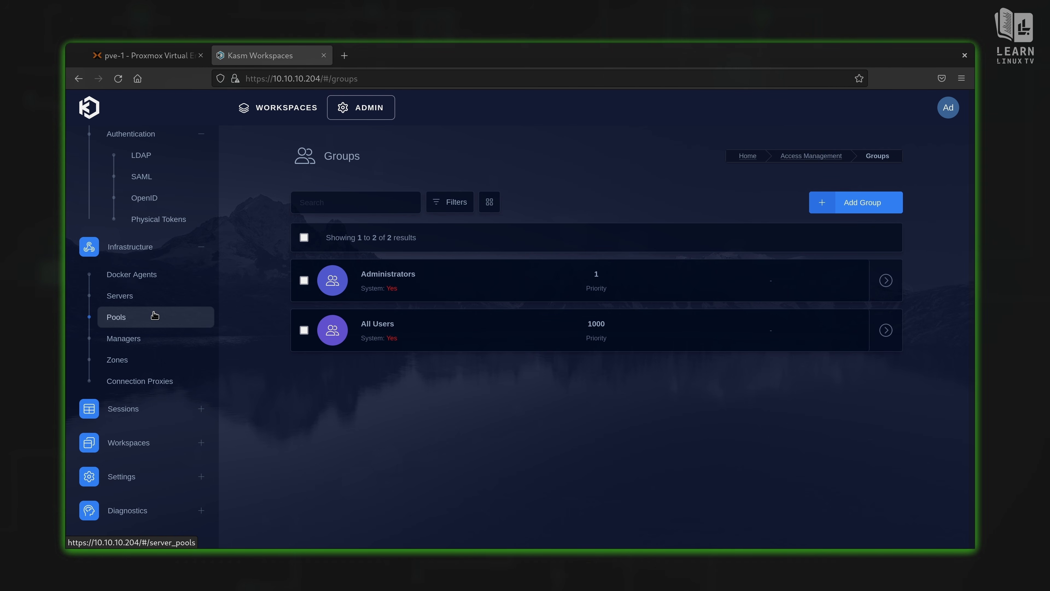
{"action": "left_click", "coordinate": [149, 418]}
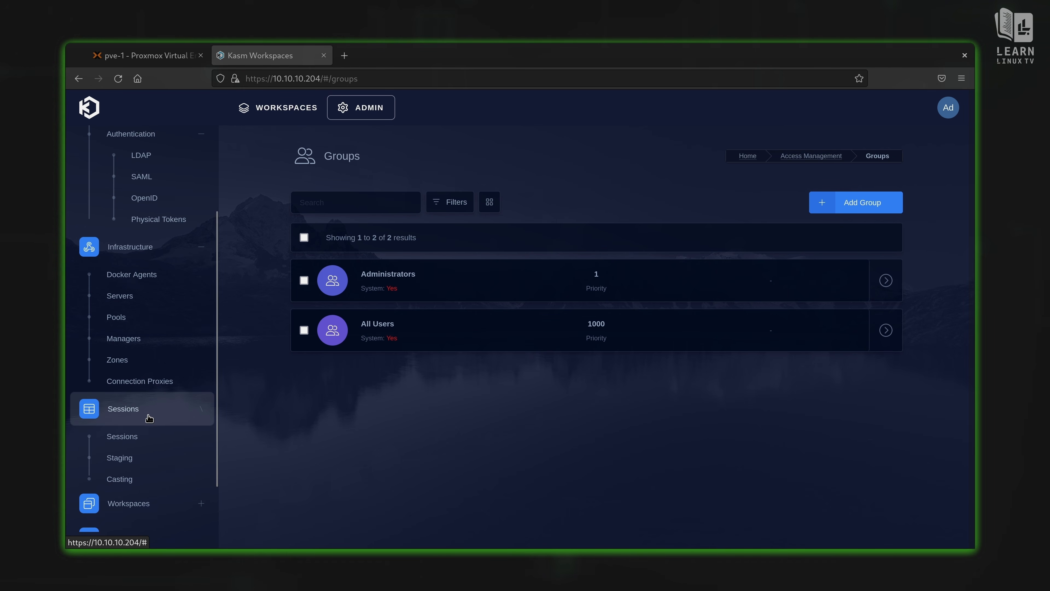
{"action": "scroll", "coordinate": [145, 422], "scroll_direction": "down", "scroll_amount": 2}
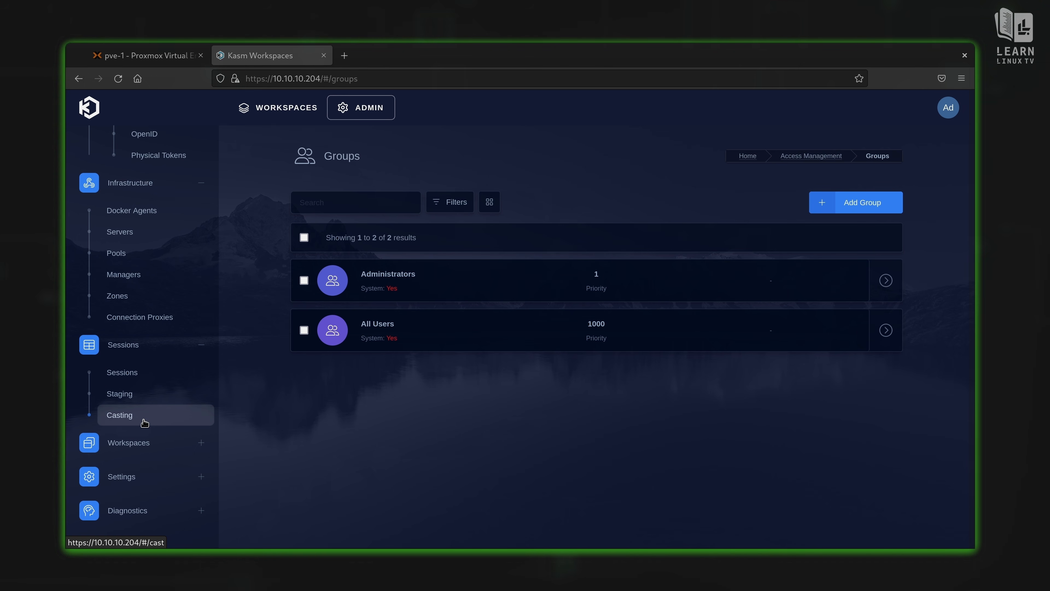
Step: Open the empty Sessions page and expand the Workspaces and Settings sidebar sections
{"action": "left_click", "coordinate": [147, 382]}
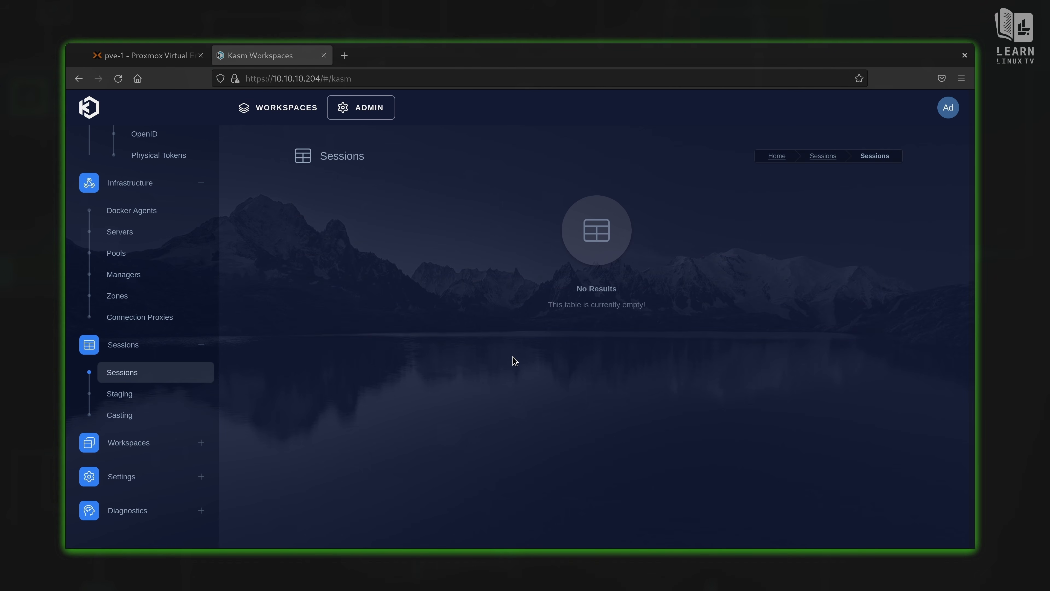
{"action": "left_click", "coordinate": [145, 447]}
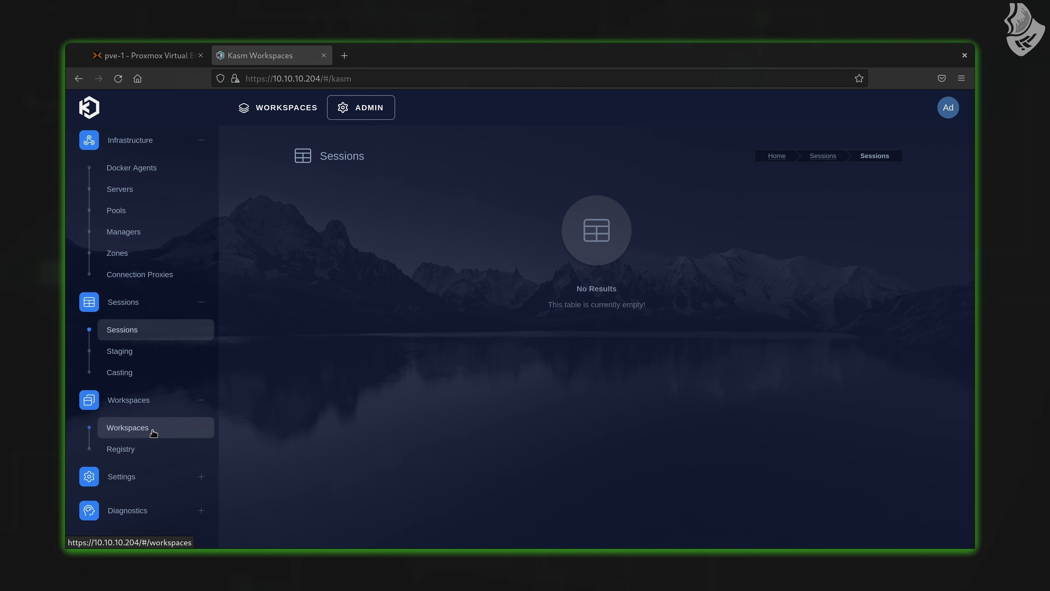
{"action": "left_click", "coordinate": [143, 481]}
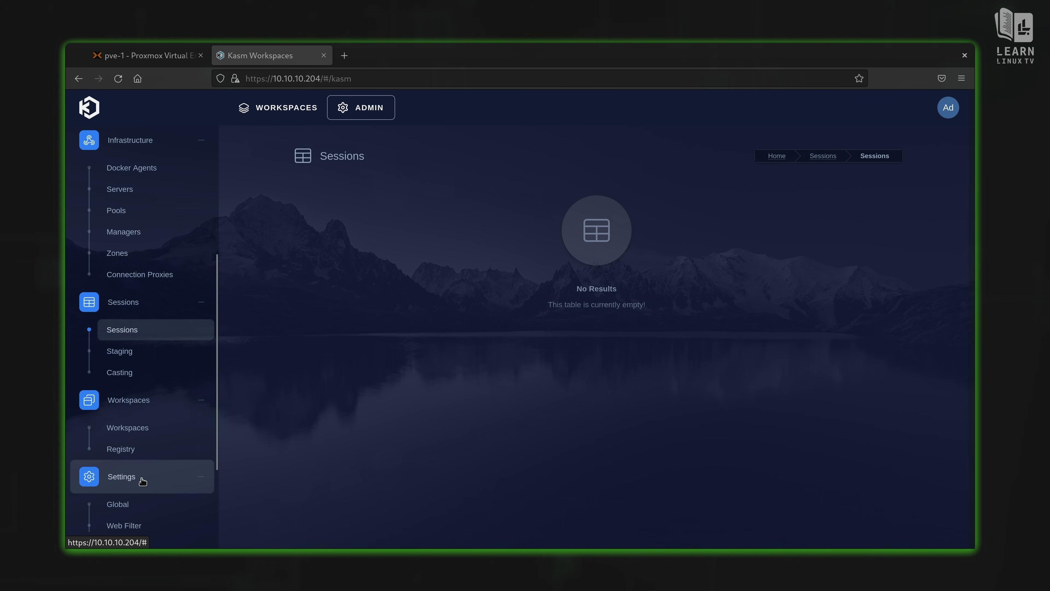
{"action": "scroll", "coordinate": [143, 480], "scroll_direction": "down", "scroll_amount": 3}
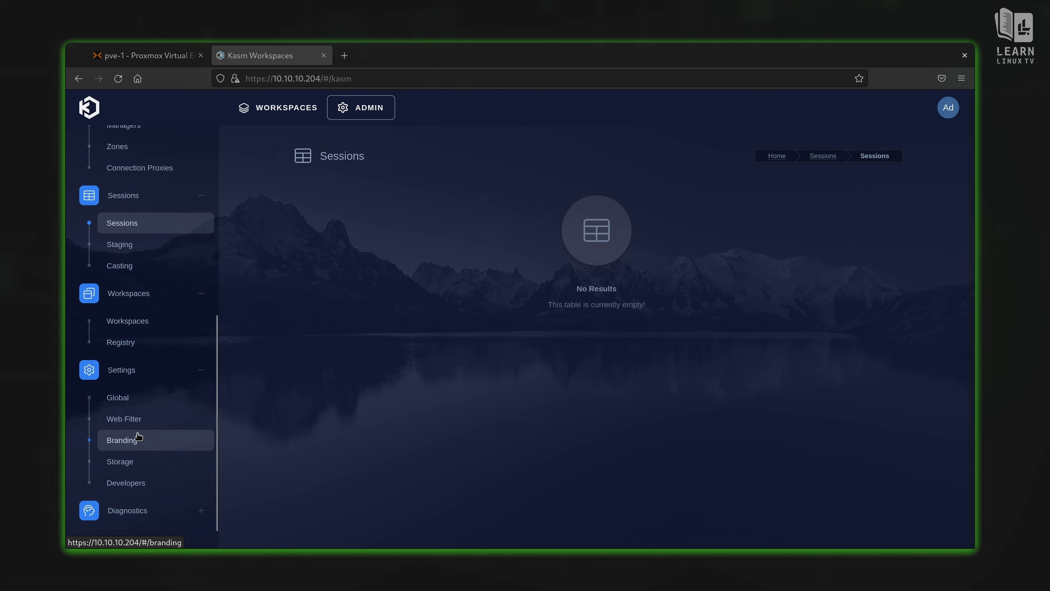
Step: Open Settings > Global and scroll through the authentication settings
{"action": "left_click", "coordinate": [130, 400]}
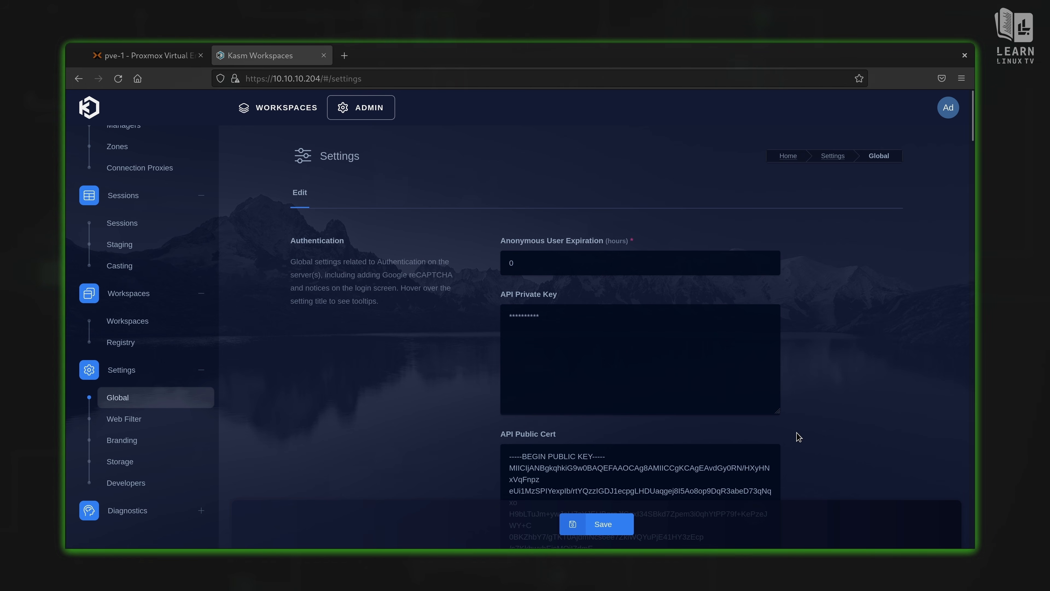
{"action": "scroll", "coordinate": [799, 436], "scroll_direction": "down", "scroll_amount": 10}
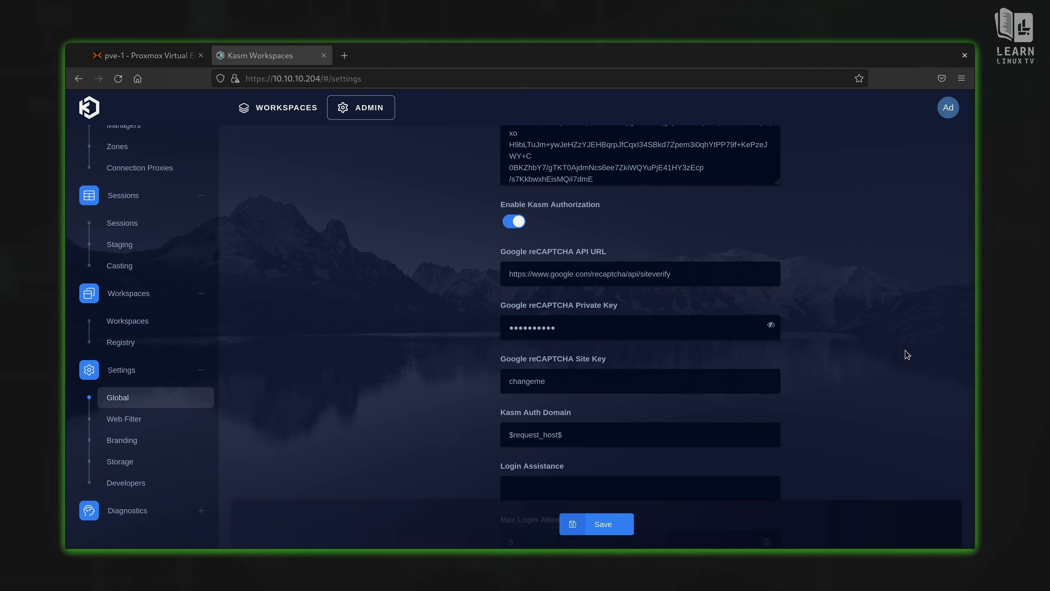
{"action": "scroll", "coordinate": [907, 355], "scroll_direction": "down", "scroll_amount": 5}
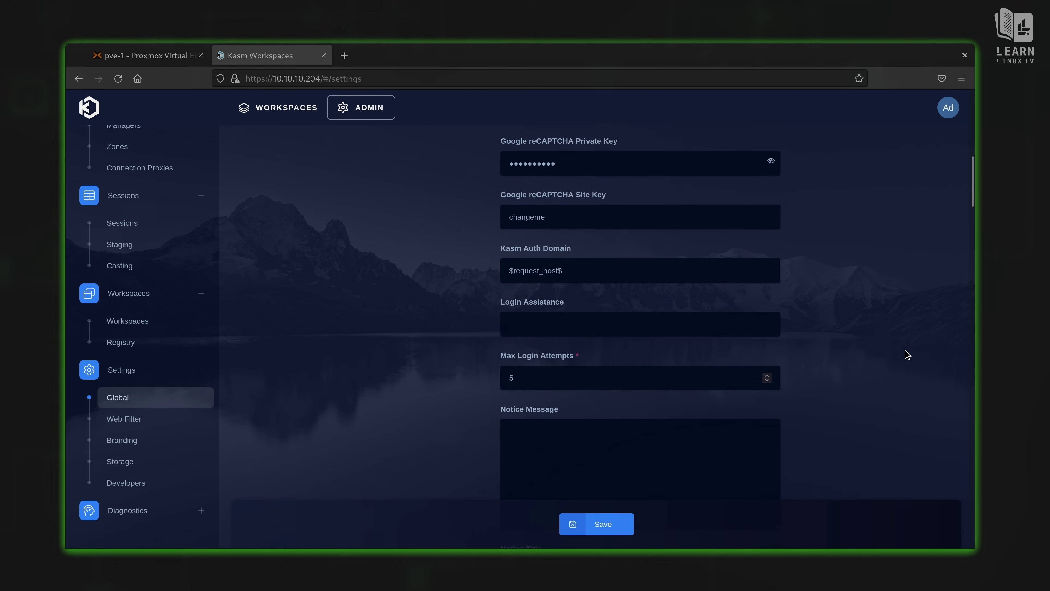
{"action": "scroll", "coordinate": [907, 355], "scroll_direction": "down", "scroll_amount": 1}
{"action": "scroll", "coordinate": [907, 355], "scroll_direction": "down", "scroll_amount": 4}
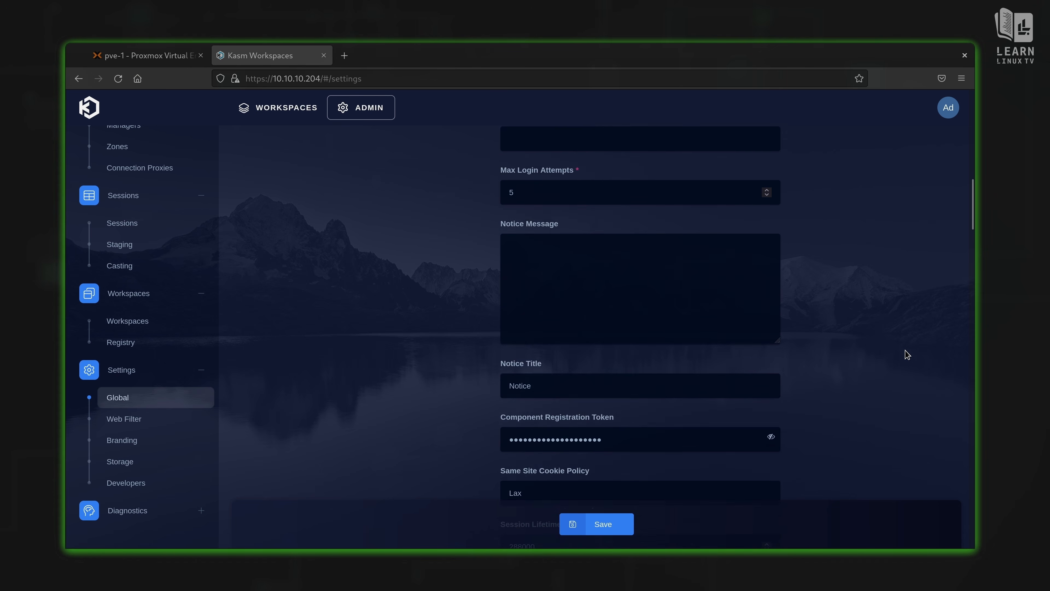
{"action": "scroll", "coordinate": [907, 355], "scroll_direction": "down", "scroll_amount": 5}
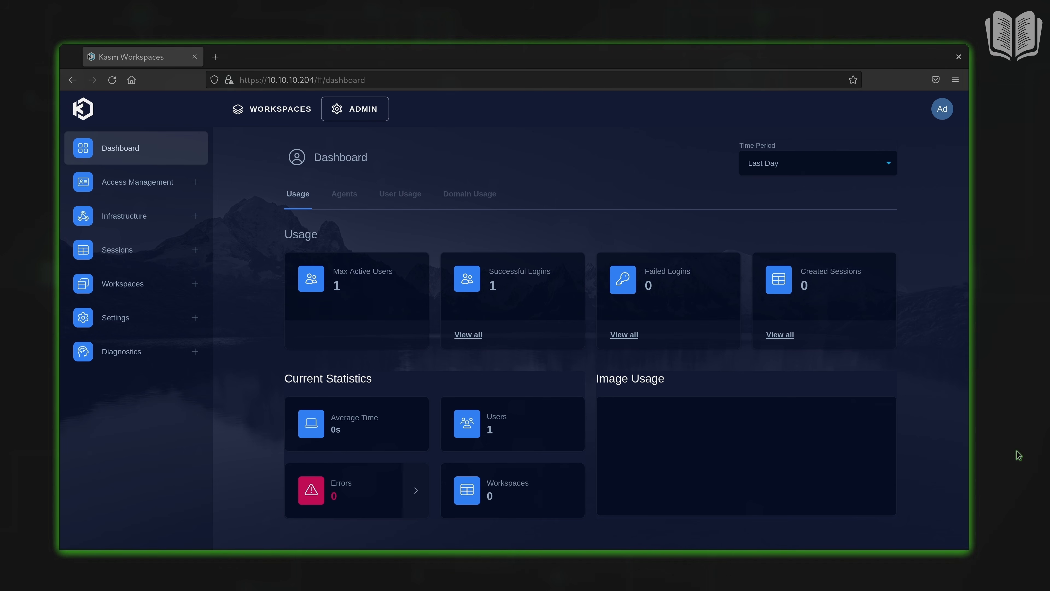
{"action": "left_click", "coordinate": [266, 117]}
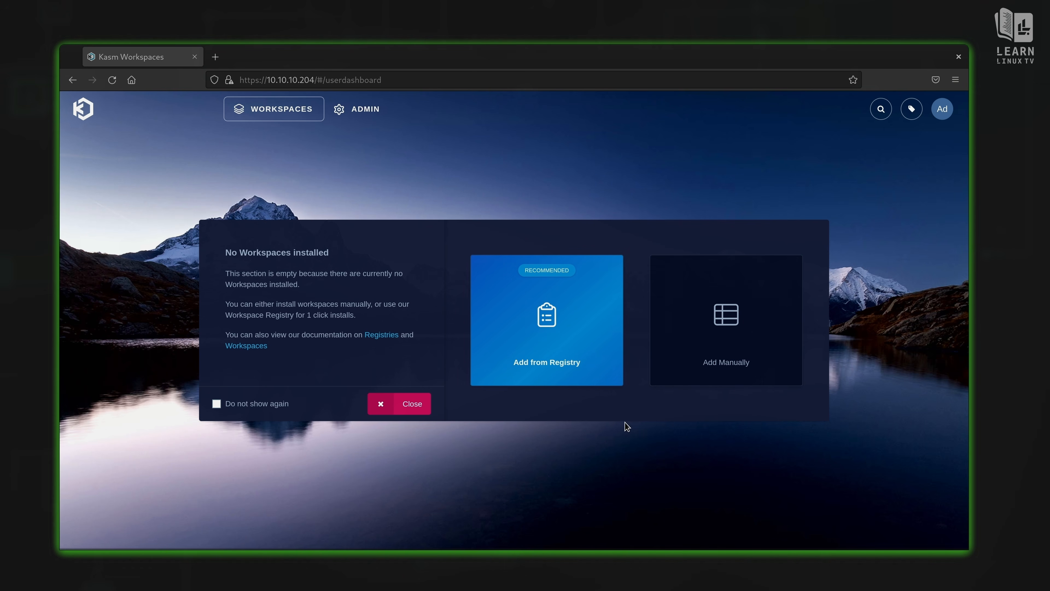
{"action": "left_click", "coordinate": [383, 109]}
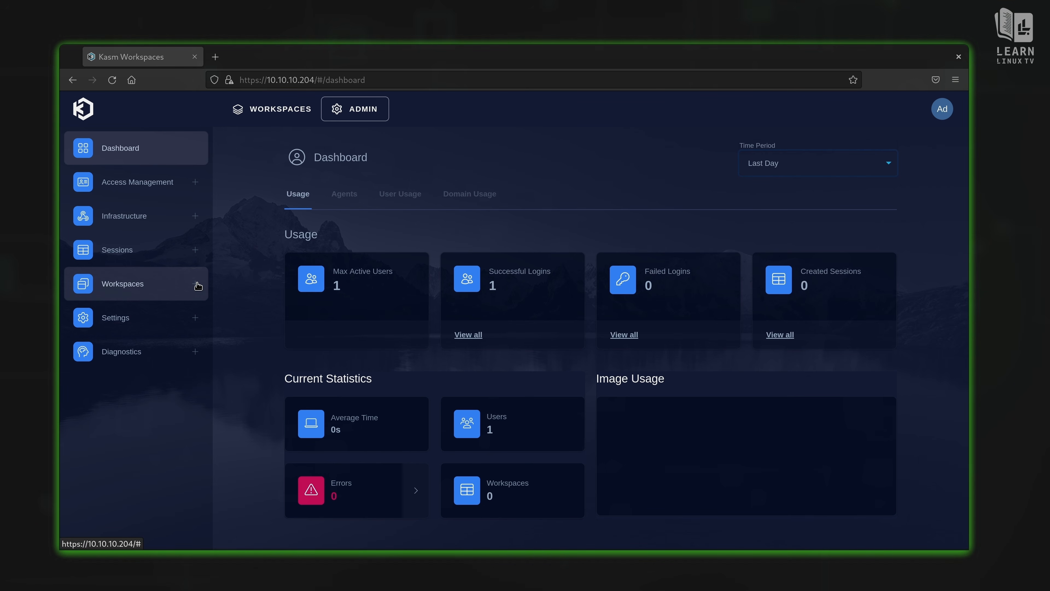
Step: Install AlmaLinux 9 from the Workspace Registry and check its tile on the user dashboard
{"action": "left_click", "coordinate": [197, 285]}
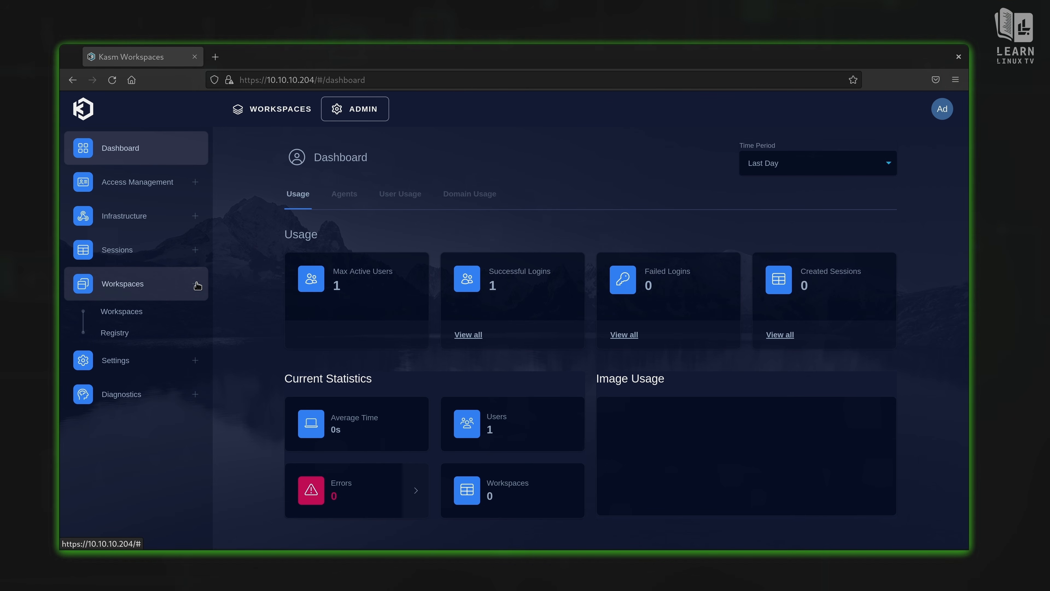
{"action": "left_click", "coordinate": [119, 333]}
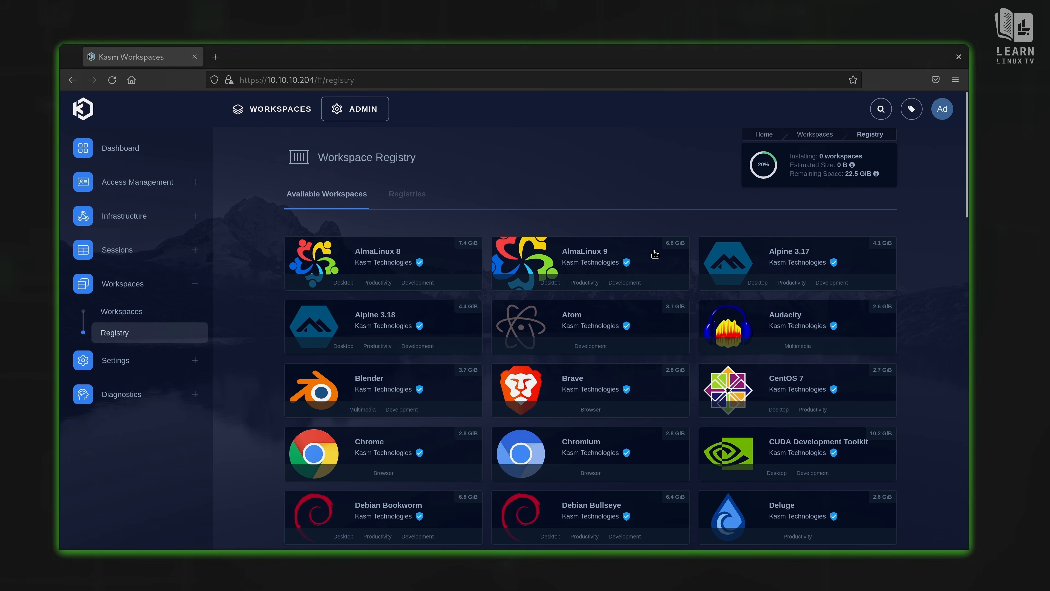
{"action": "left_click", "coordinate": [595, 267]}
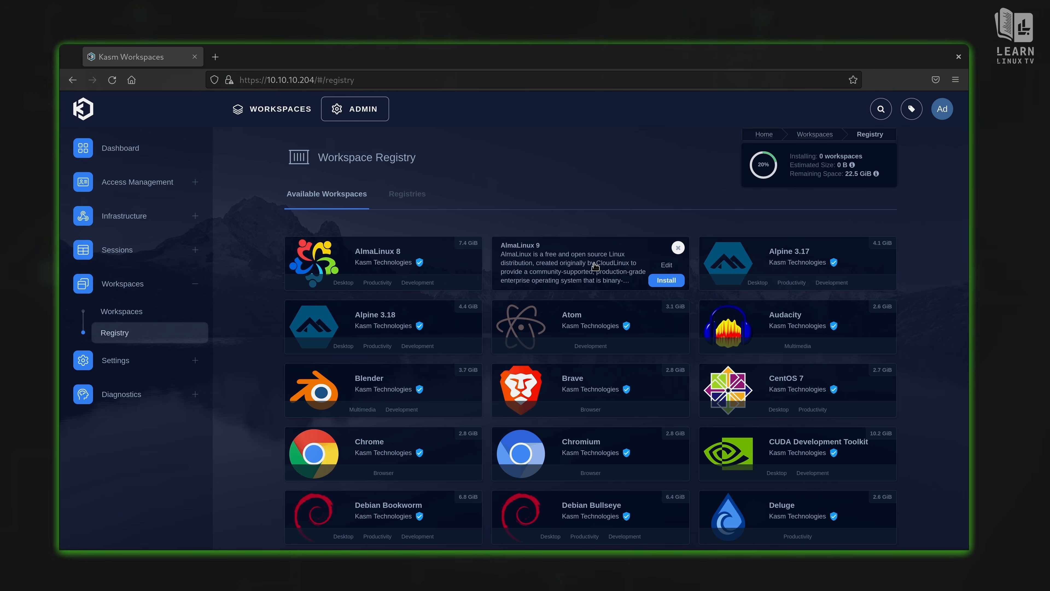
{"action": "left_click", "coordinate": [667, 281]}
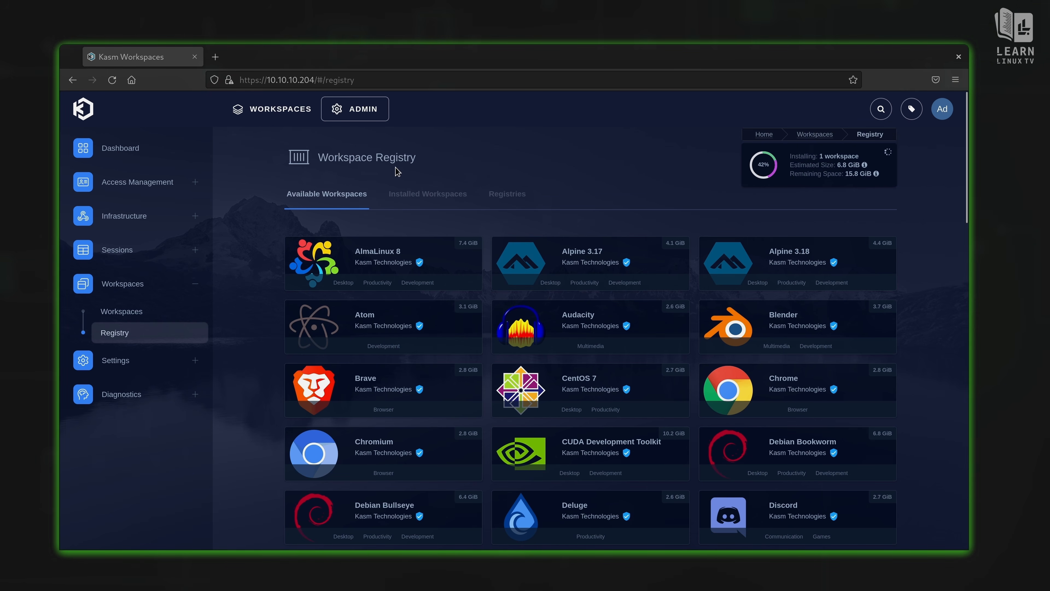
{"action": "left_click", "coordinate": [296, 112]}
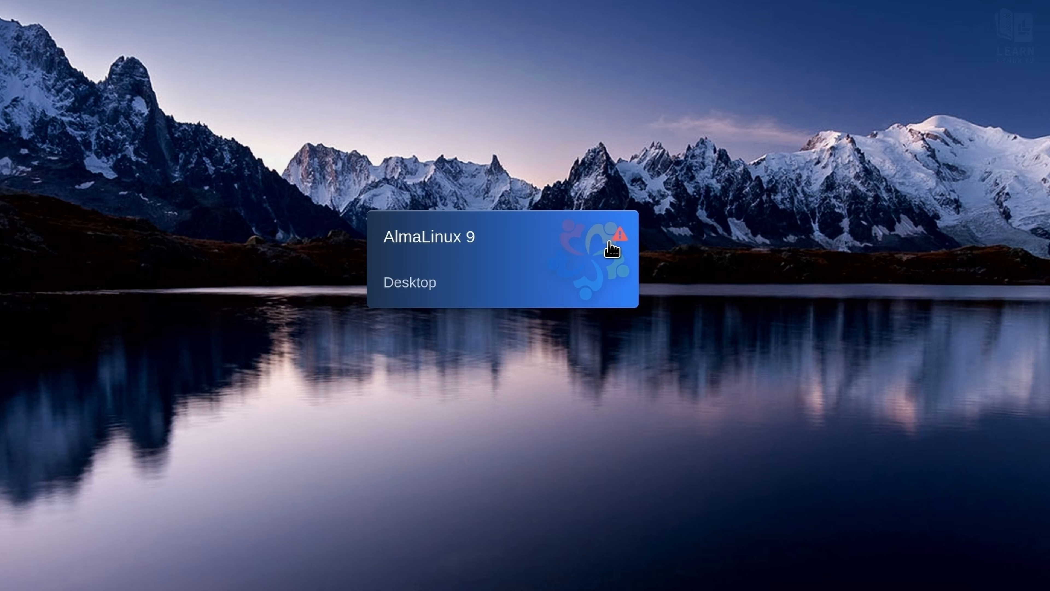
{"action": "mouse_move", "coordinate": [620, 239]}
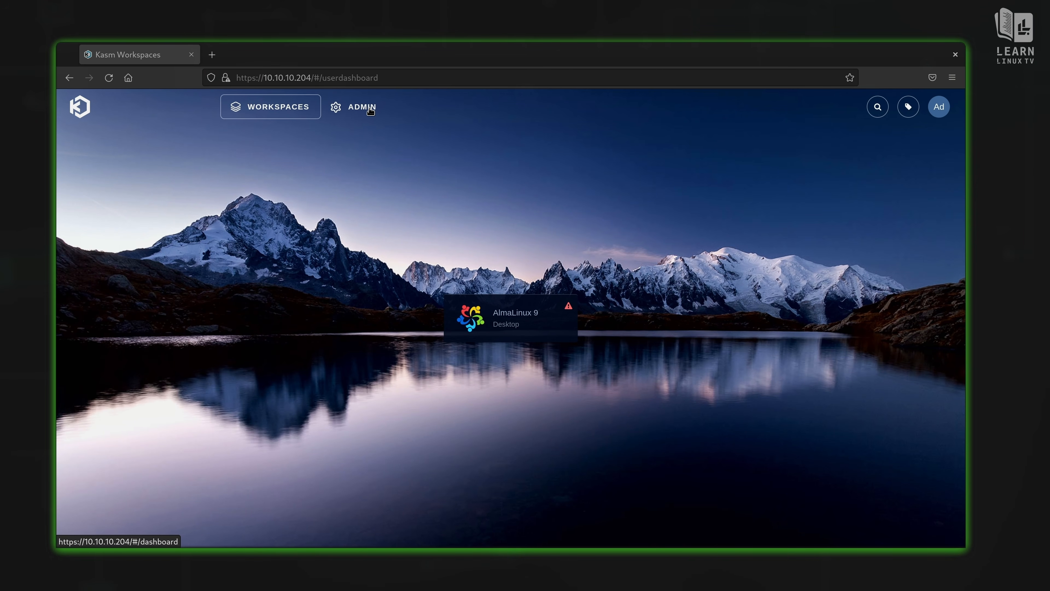
Step: Return to the admin Workspace Registry to check the AlmaLinux 9 install progress
{"action": "left_click", "coordinate": [361, 107]}
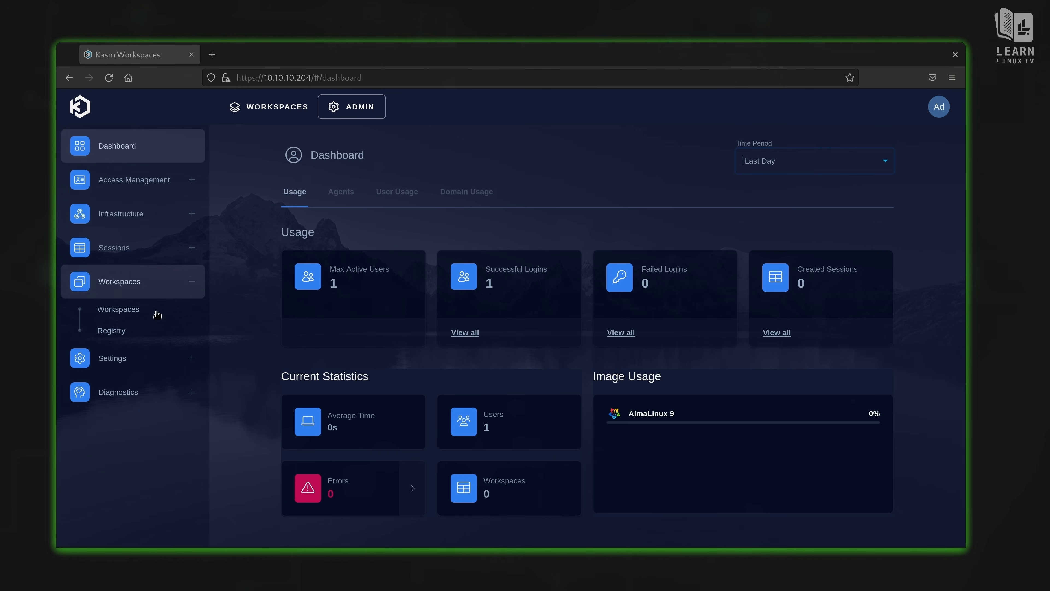
{"action": "left_click", "coordinate": [153, 324]}
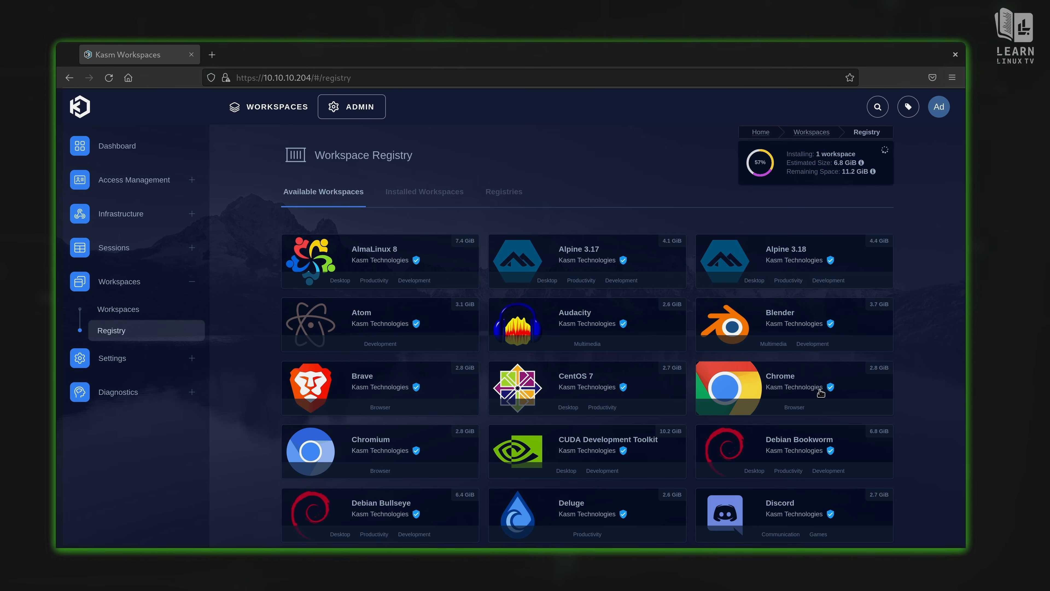
Step: Scroll the registry to the Doom card and flip it to show its 1993 id Software shooter description
{"action": "scroll", "coordinate": [821, 393], "scroll_direction": "down", "scroll_amount": 10}
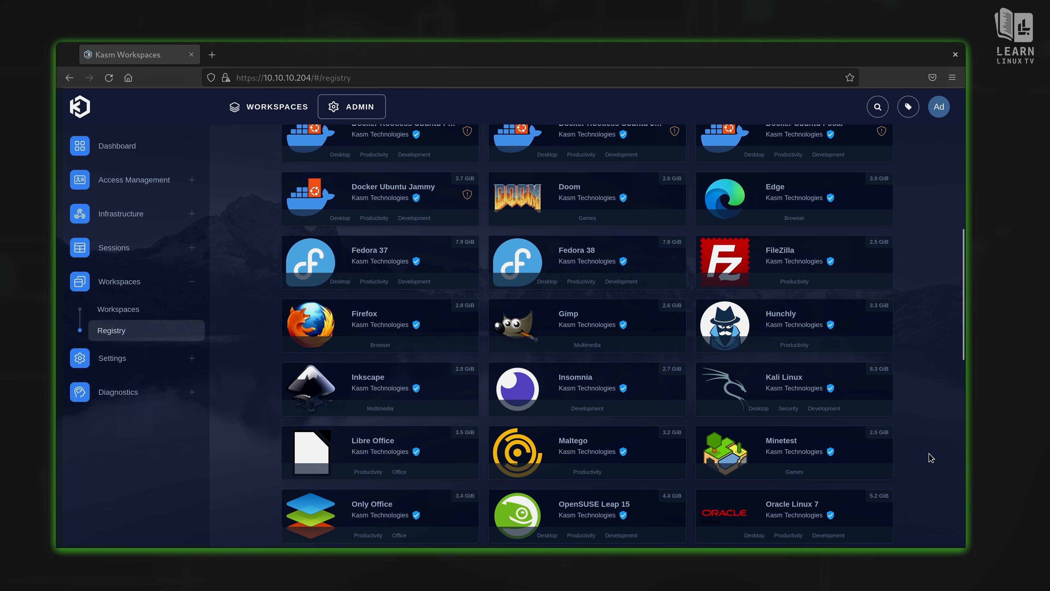
{"action": "scroll", "coordinate": [930, 457], "scroll_direction": "down", "scroll_amount": 3}
{"action": "scroll", "coordinate": [930, 457], "scroll_direction": "up", "scroll_amount": 3}
{"action": "scroll", "coordinate": [931, 457], "scroll_direction": "up", "scroll_amount": 2}
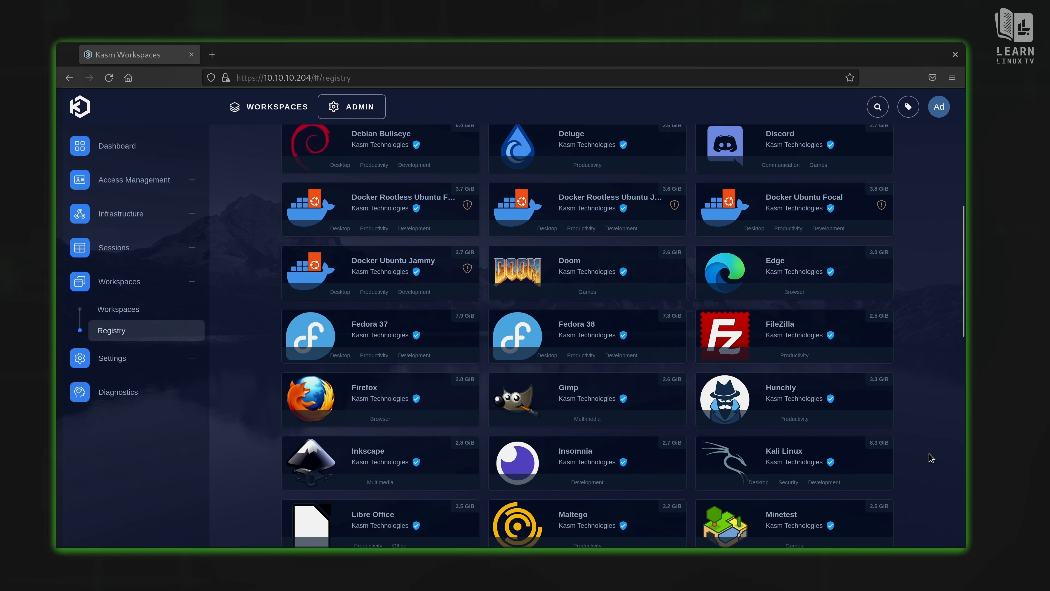
{"action": "left_click", "coordinate": [599, 276]}
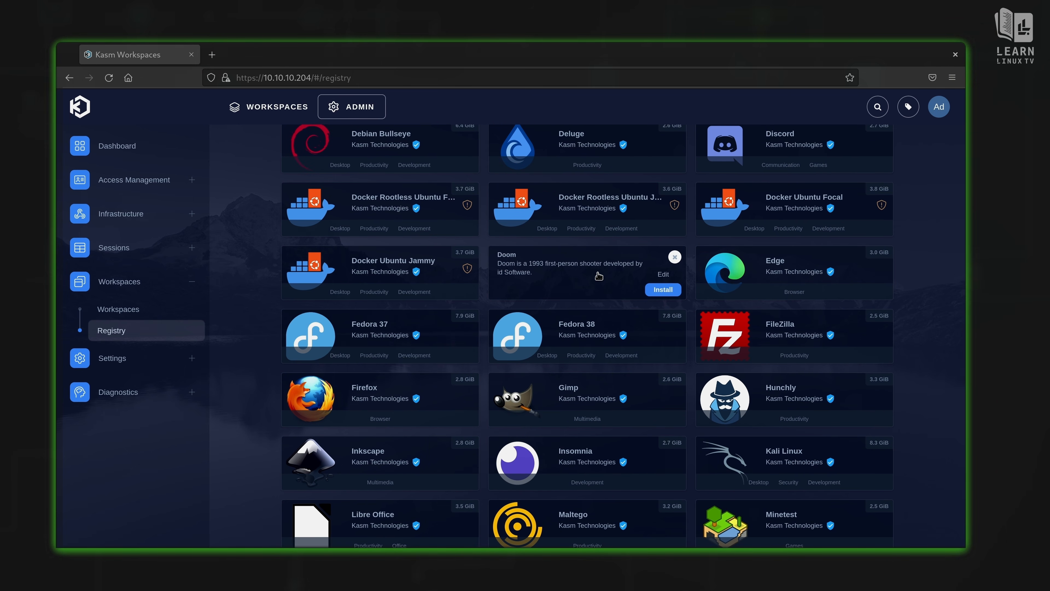
Step: Open the Doom workspace's settings and save it as a new enabled workspace beside AlmaLinux 9
{"action": "left_click", "coordinate": [663, 275]}
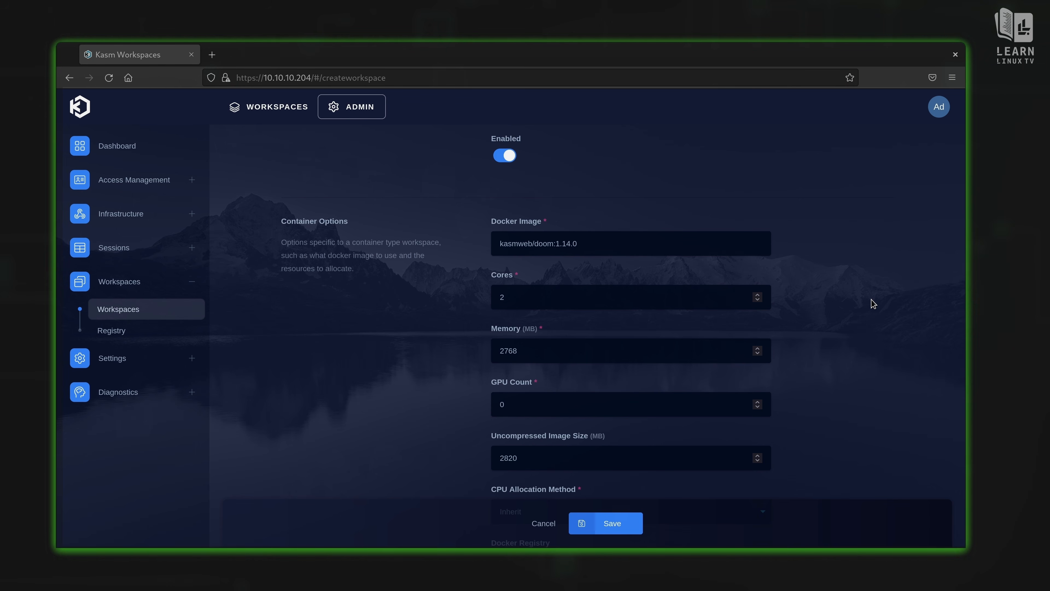
{"action": "scroll", "coordinate": [873, 304], "scroll_direction": "up", "scroll_amount": 1}
{"action": "scroll", "coordinate": [873, 304], "scroll_direction": "down", "scroll_amount": 3}
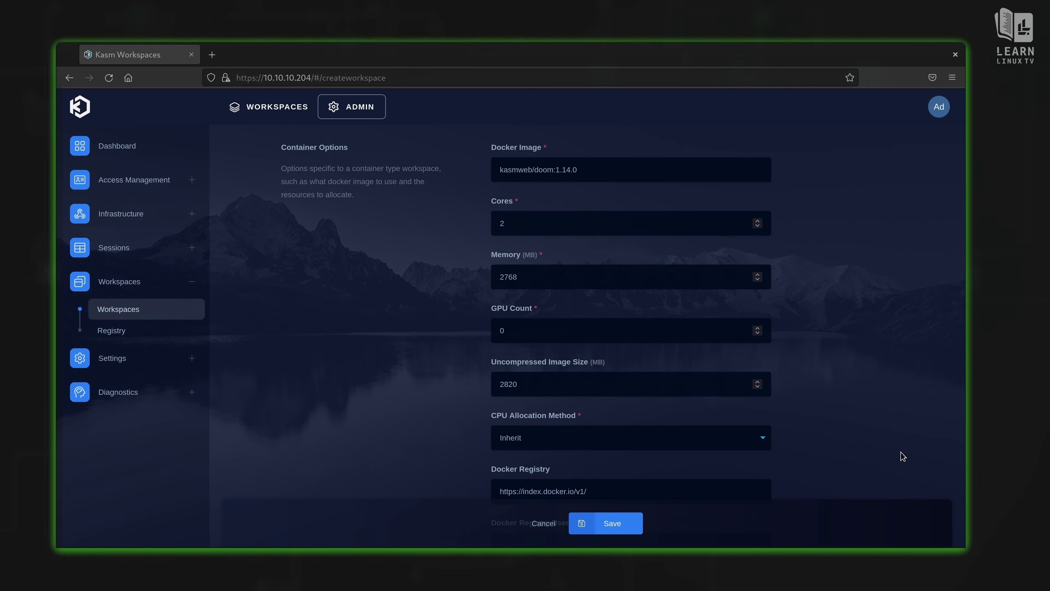
{"action": "scroll", "coordinate": [903, 456], "scroll_direction": "up", "scroll_amount": 10}
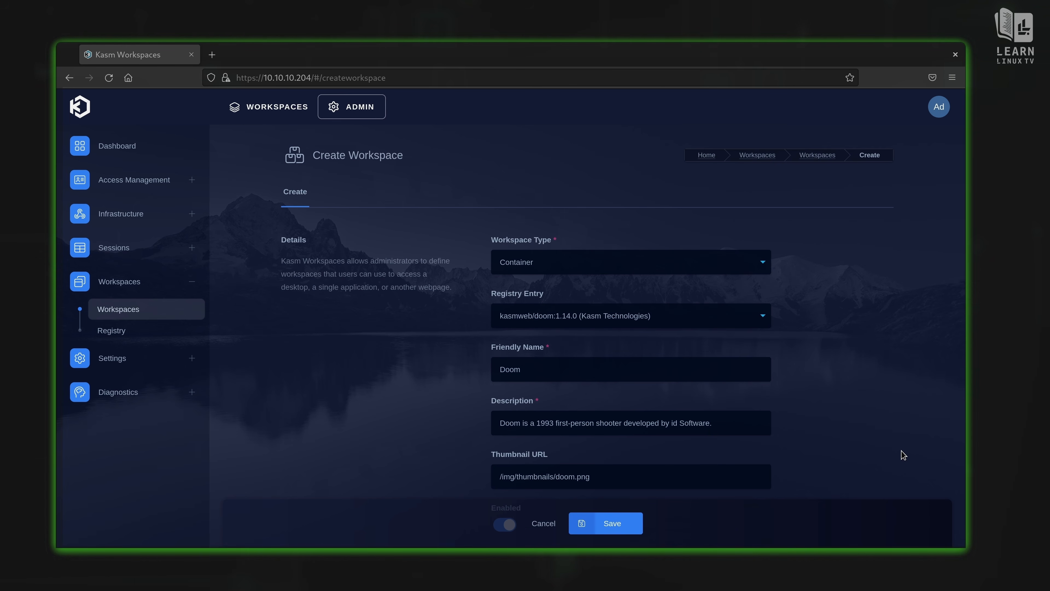
{"action": "left_click", "coordinate": [630, 524]}
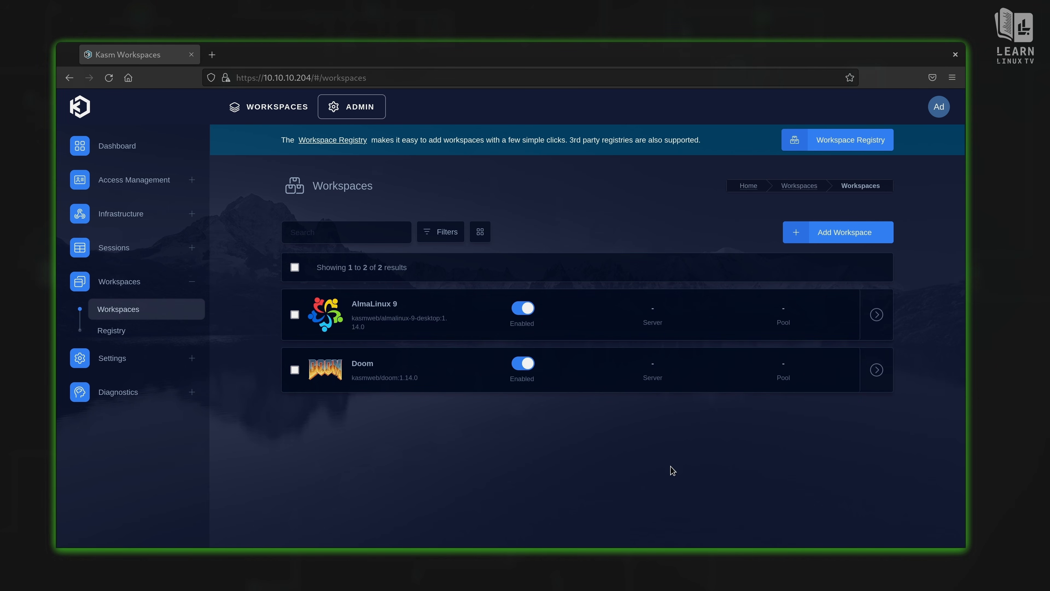
Step: Switch to the user dashboard showing the AlmaLinux 9 (Desktop) and Doom (Games) tiles
{"action": "left_click", "coordinate": [262, 111]}
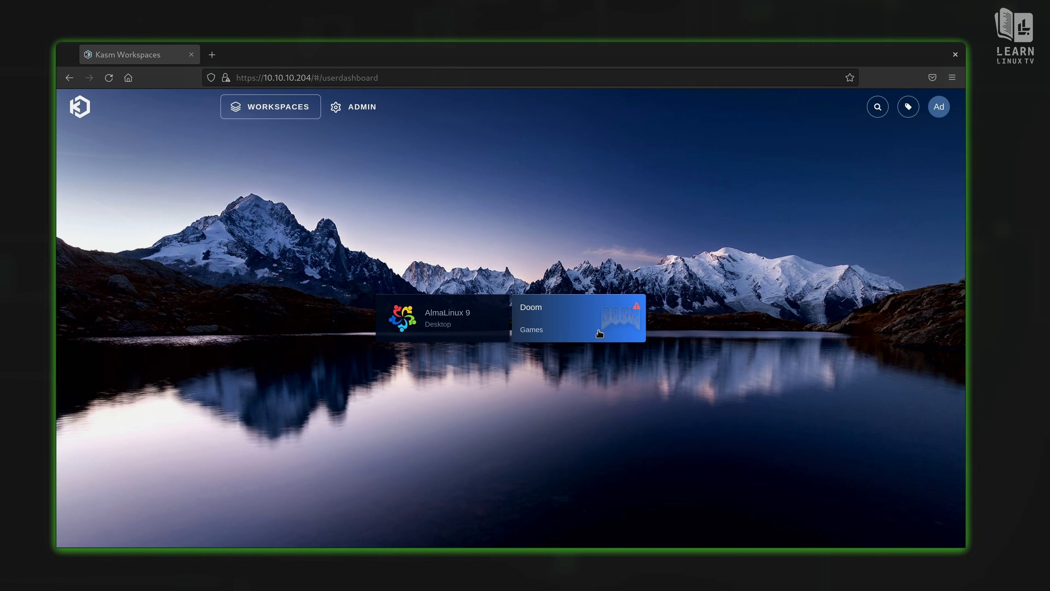
{"action": "mouse_move", "coordinate": [637, 309]}
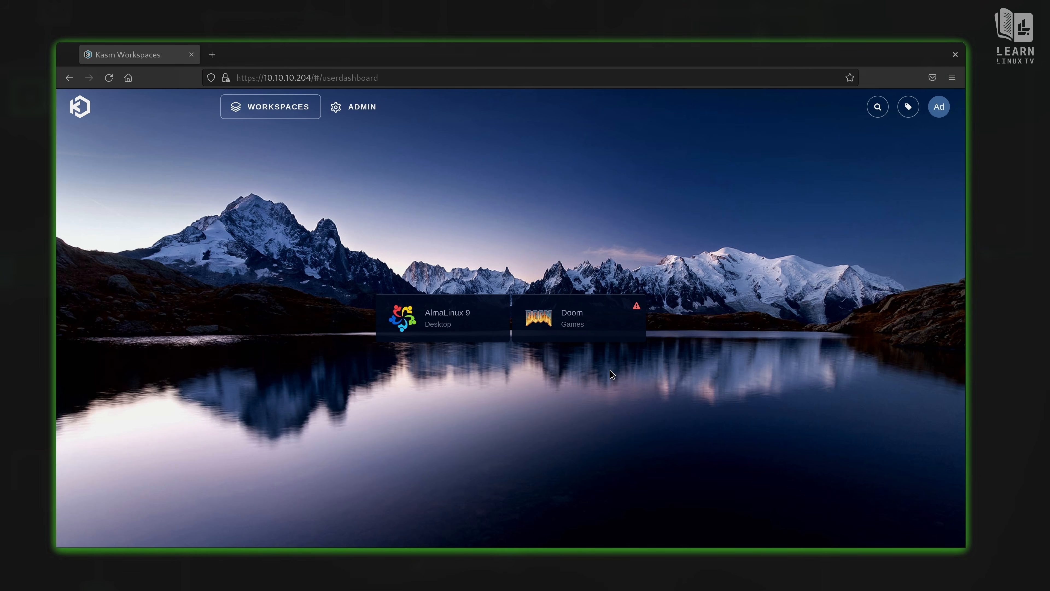
Step: Launch an AlmaLinux 9 session set to open in a new tab
{"action": "left_click", "coordinate": [440, 327]}
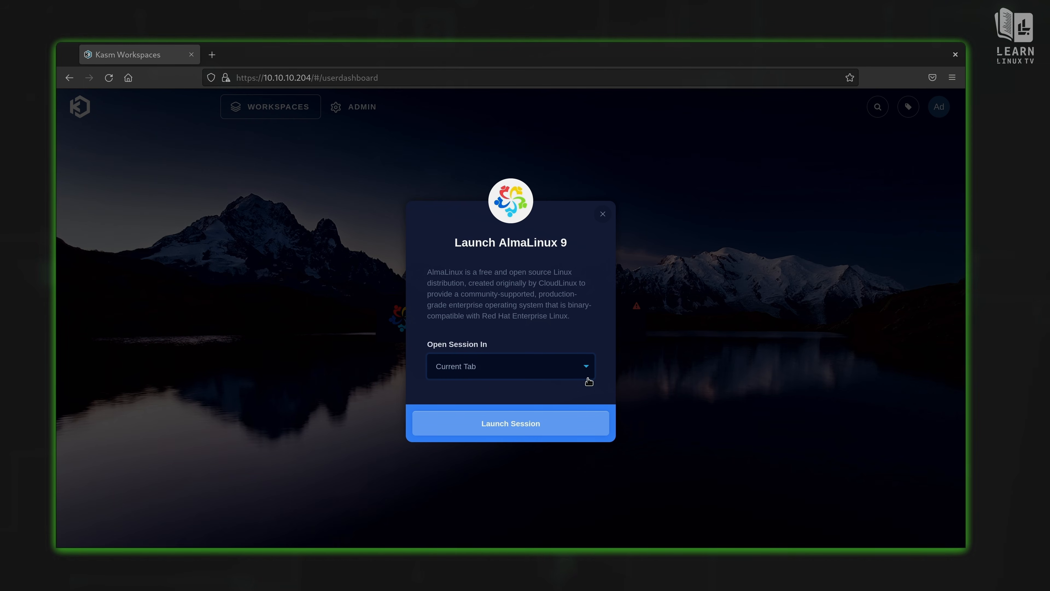
{"action": "left_click", "coordinate": [586, 366]}
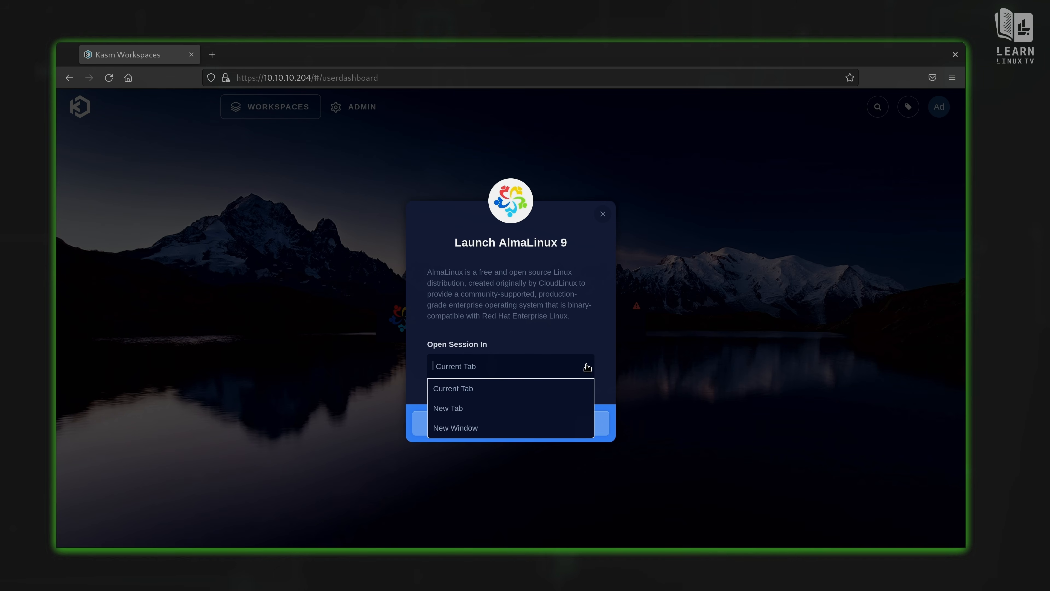
{"action": "left_click", "coordinate": [476, 405]}
{"action": "left_click", "coordinate": [504, 434]}
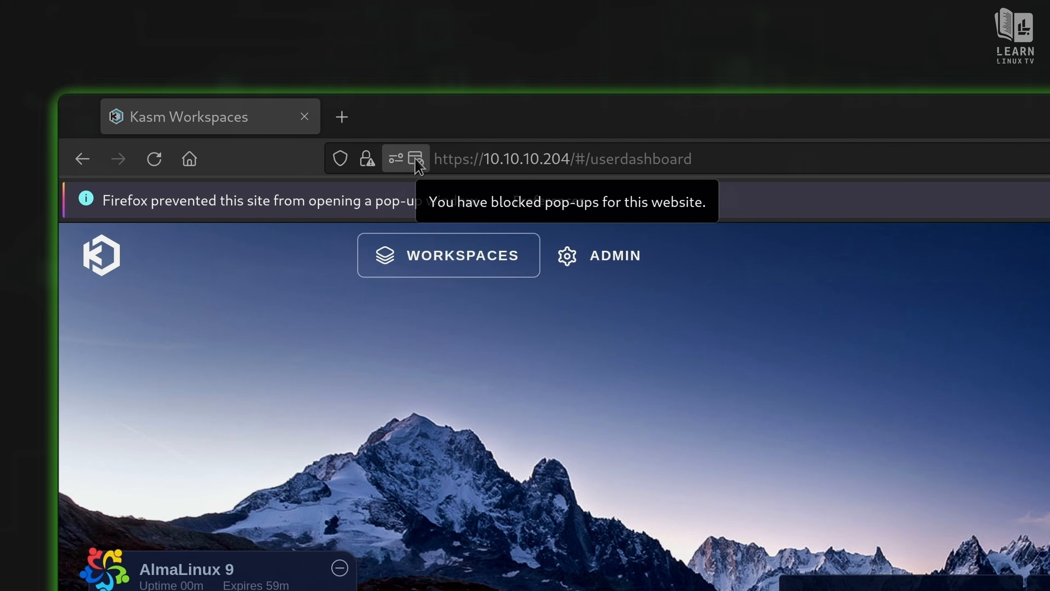
Step: Allow pop-ups from 10.10.10.204 in the site permissions
{"action": "left_click", "coordinate": [417, 162]}
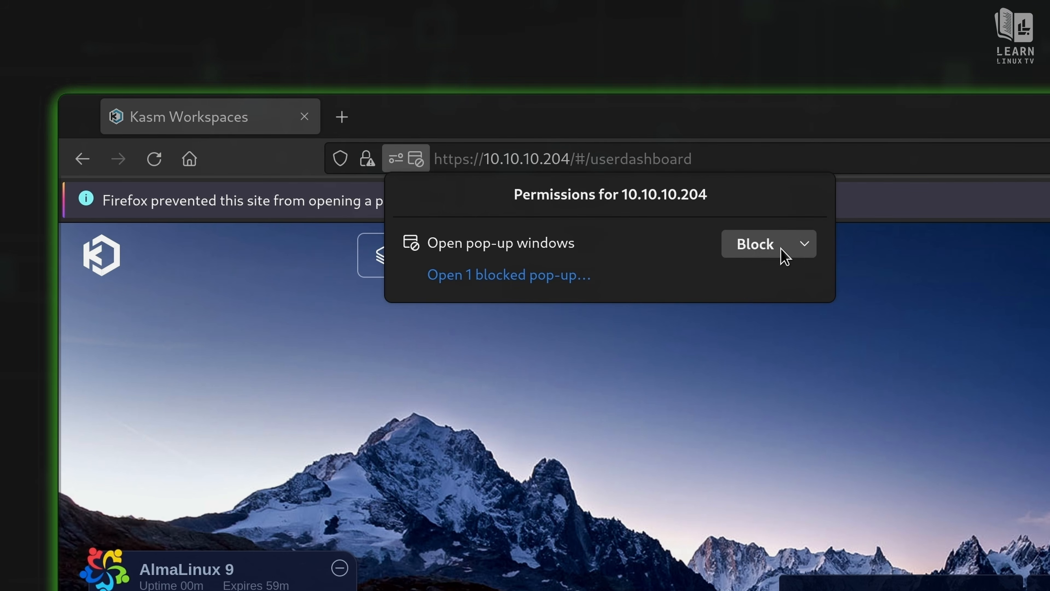
{"action": "left_click", "coordinate": [796, 248]}
{"action": "left_click", "coordinate": [782, 279]}
{"action": "left_click", "coordinate": [917, 164]}
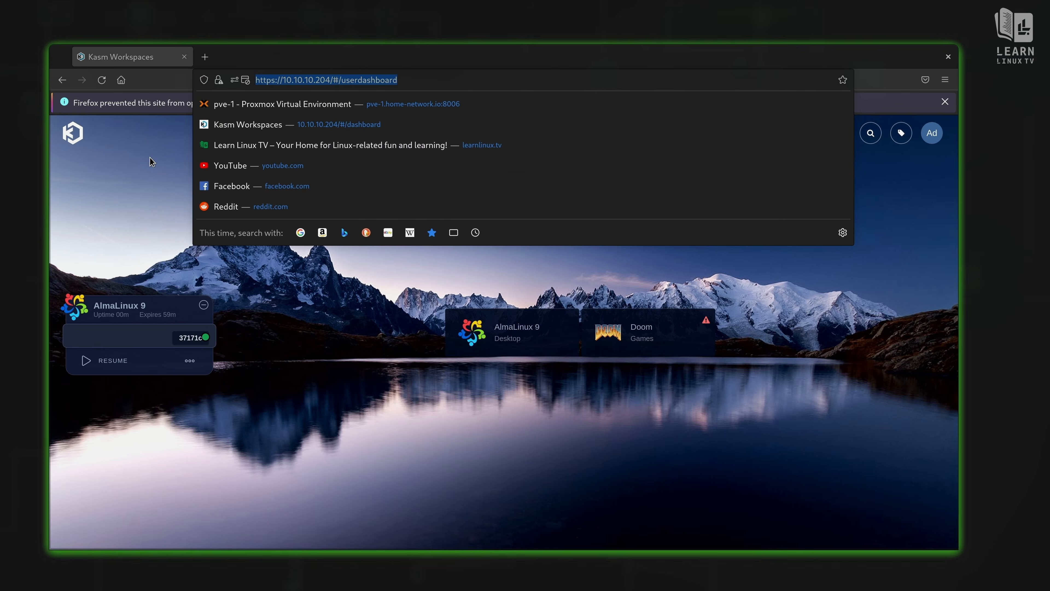
{"action": "left_click", "coordinate": [243, 305]}
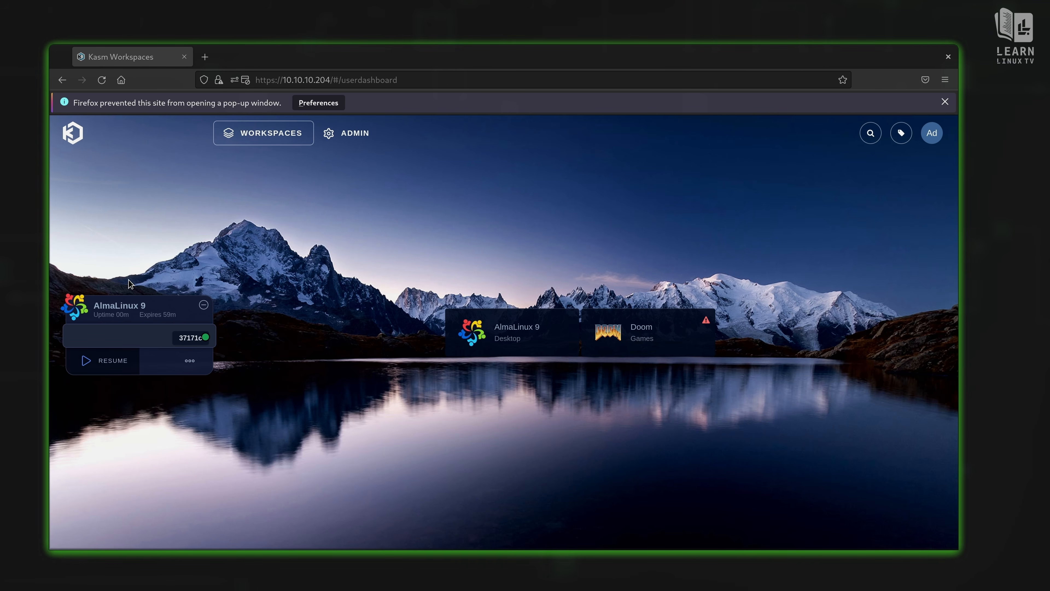
Step: Resume the AlmaLinux 9 session in a new tab and collapse its control panel
{"action": "left_click", "coordinate": [117, 365]}
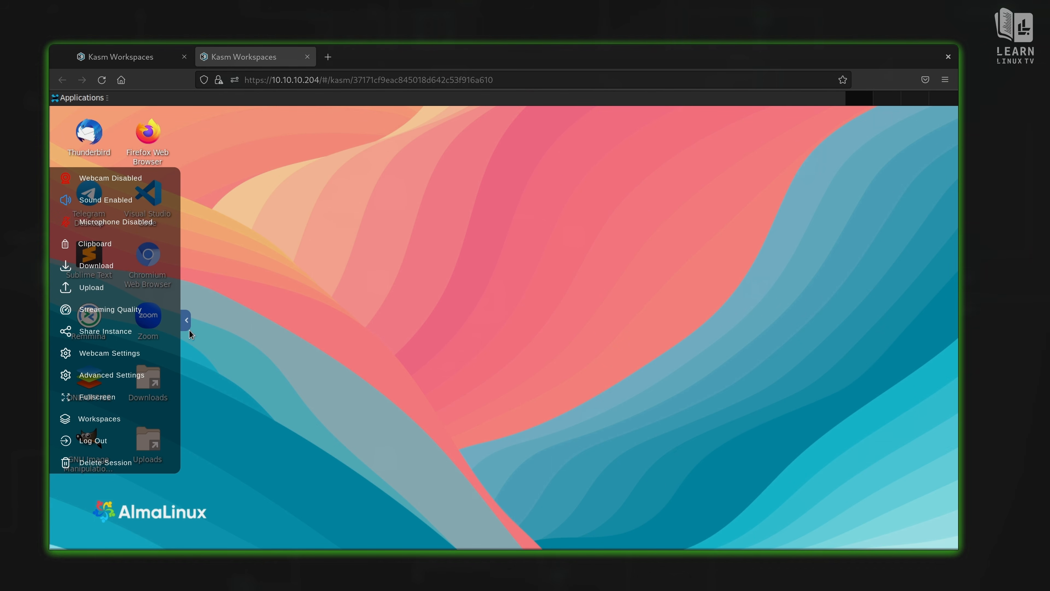
{"action": "left_click", "coordinate": [187, 321]}
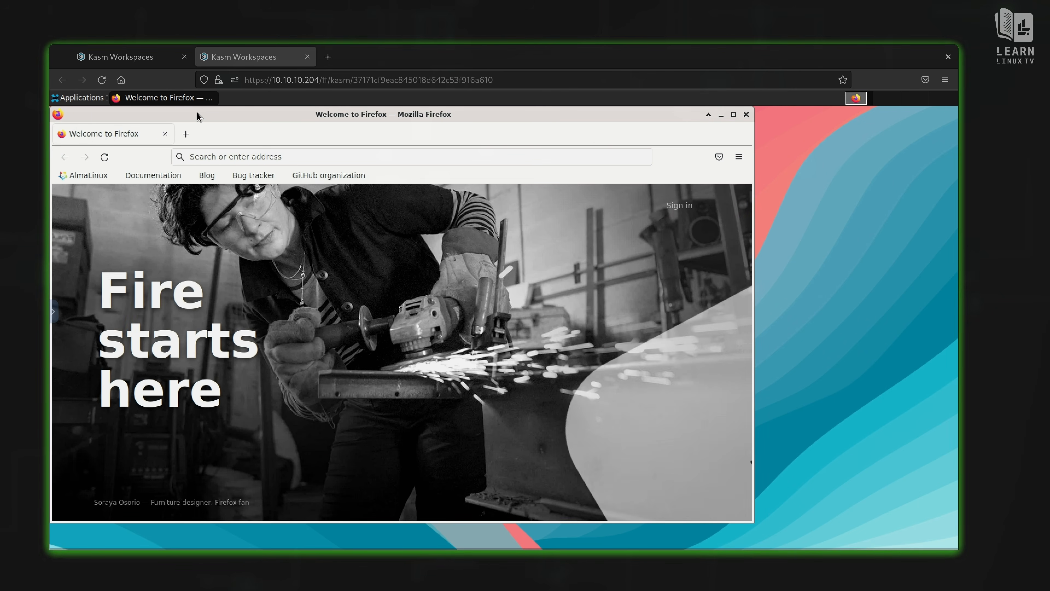
Step: Move Firefox aside and load learnlinux.tv in it
{"action": "left_click_drag", "start_coordinate": [197, 112], "coordinate": [324, 118]}
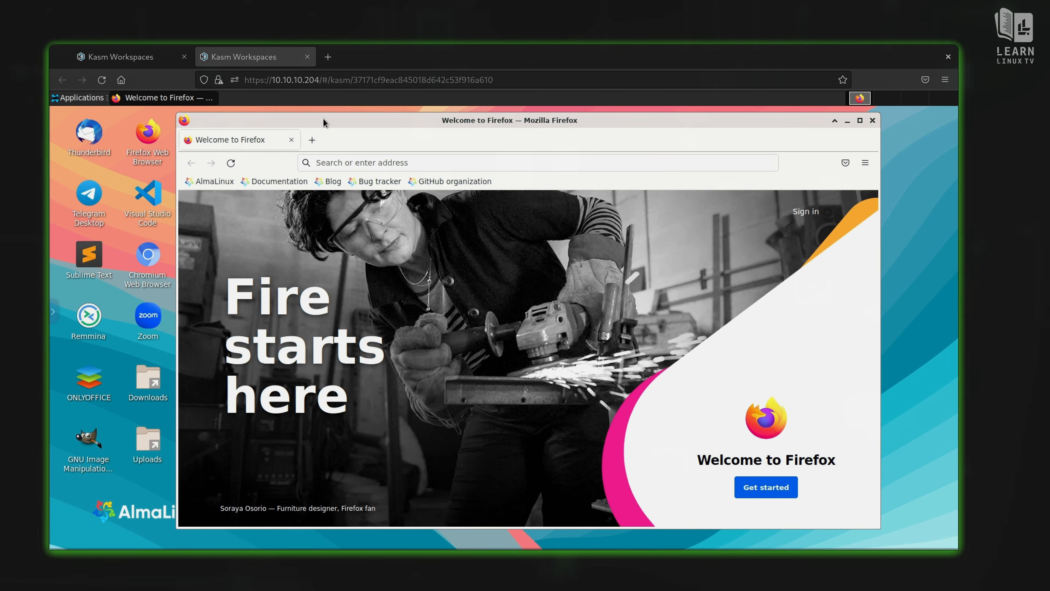
{"action": "left_click", "coordinate": [345, 162]}
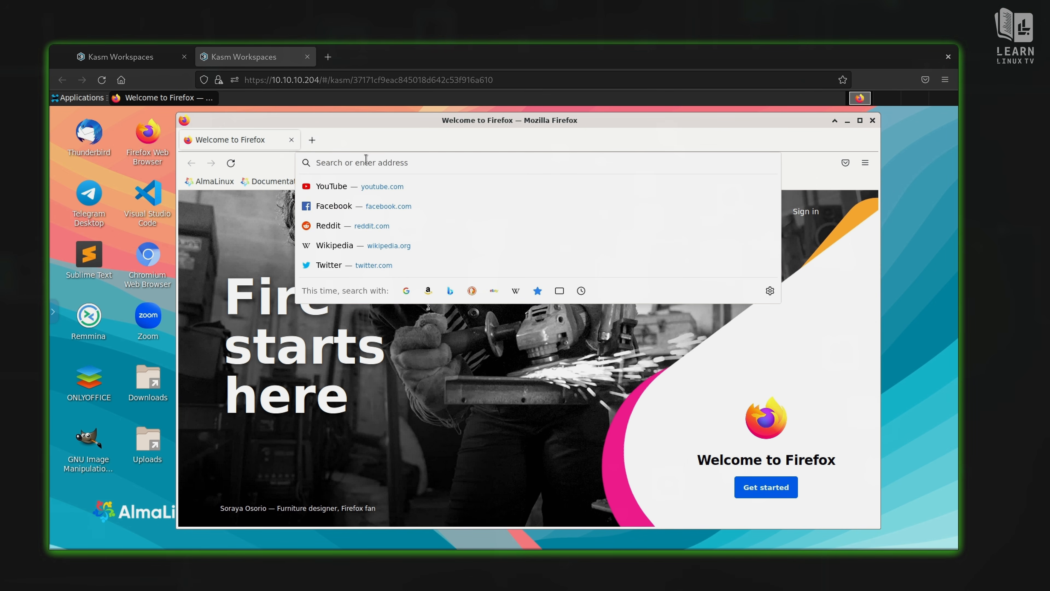
{"action": "type", "text": "learnlinux.tv"}
{"action": "key", "text": "Return"}
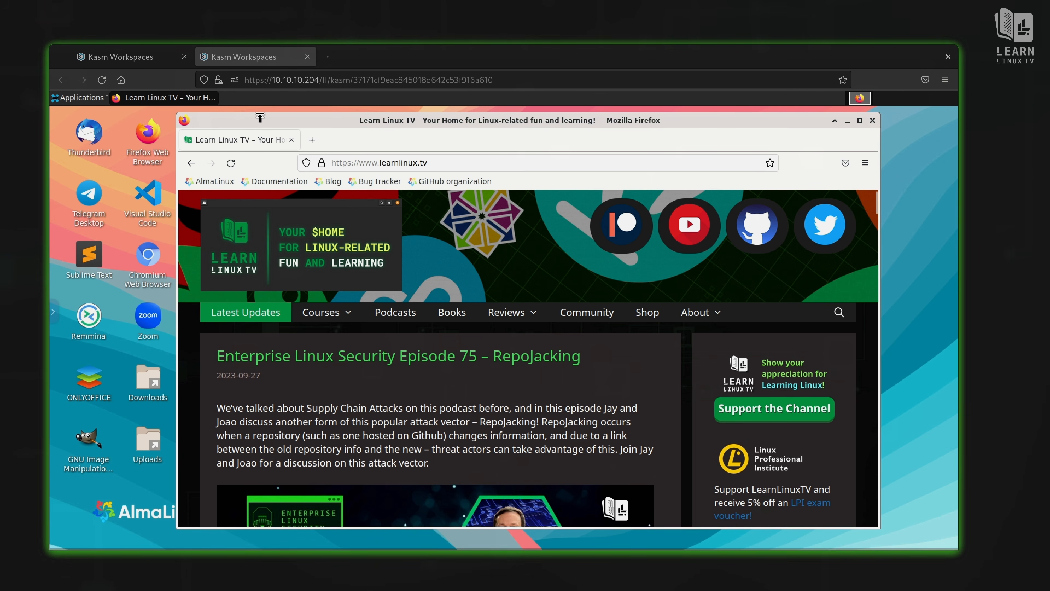
Step: Start GIMP on the AlmaLinux desktop, reposition and widen it, then return to the dashboard tab
{"action": "left_click_drag", "start_coordinate": [183, 190], "coordinate": [315, 211]}
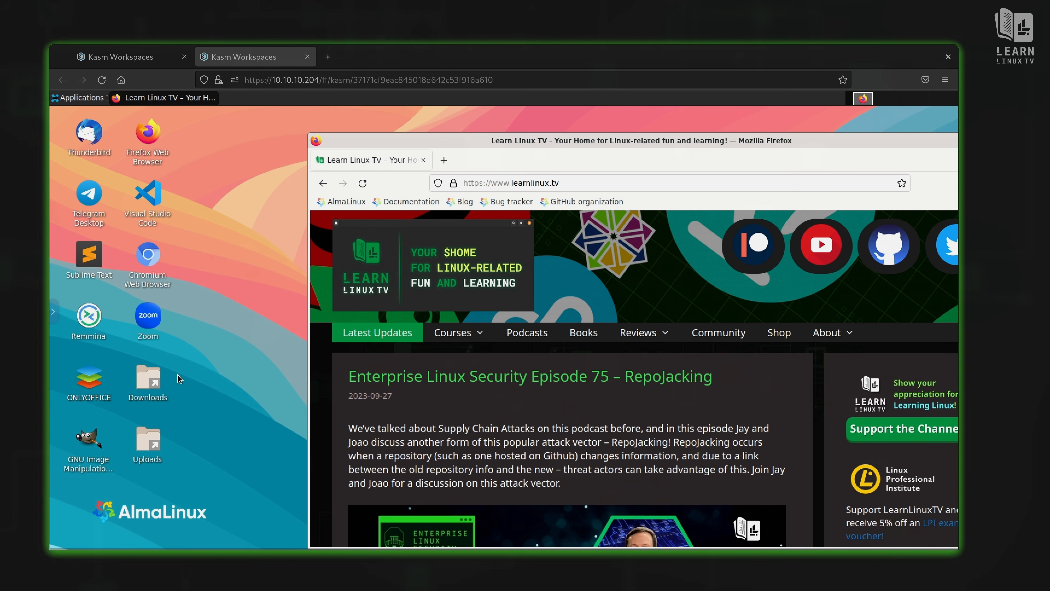
{"action": "left_click", "coordinate": [94, 437]}
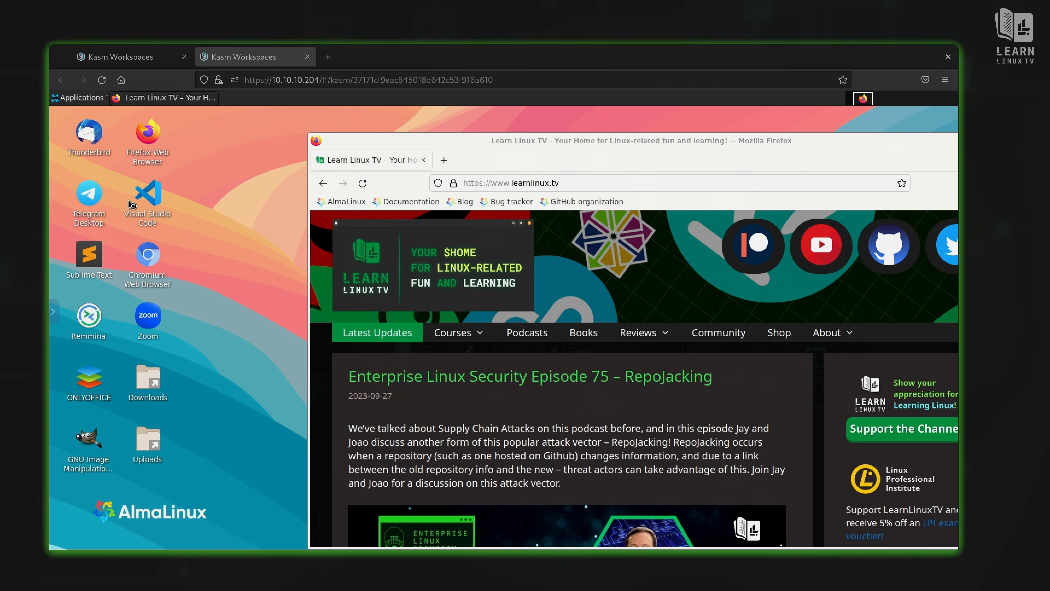
{"action": "left_click_drag", "start_coordinate": [184, 112], "coordinate": [316, 135]}
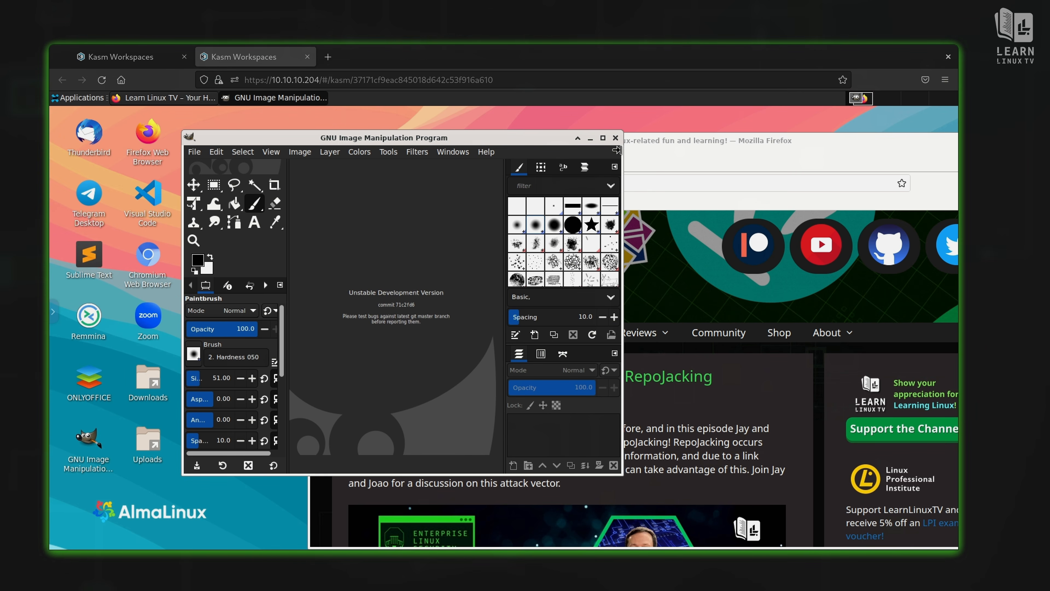
{"action": "left_click_drag", "start_coordinate": [623, 153], "coordinate": [820, 163]}
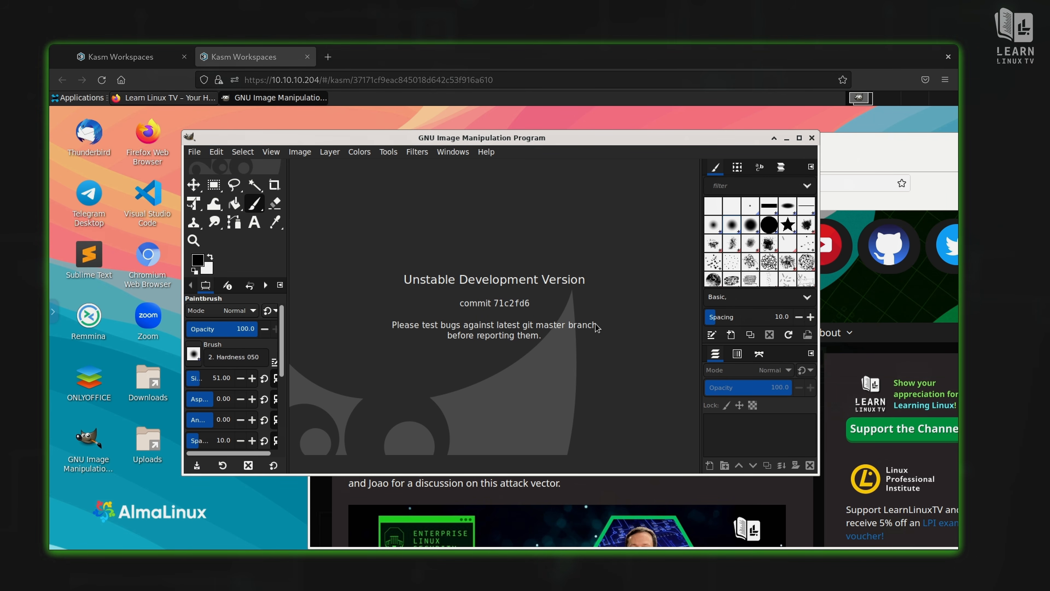
{"action": "left_click", "coordinate": [148, 66]}
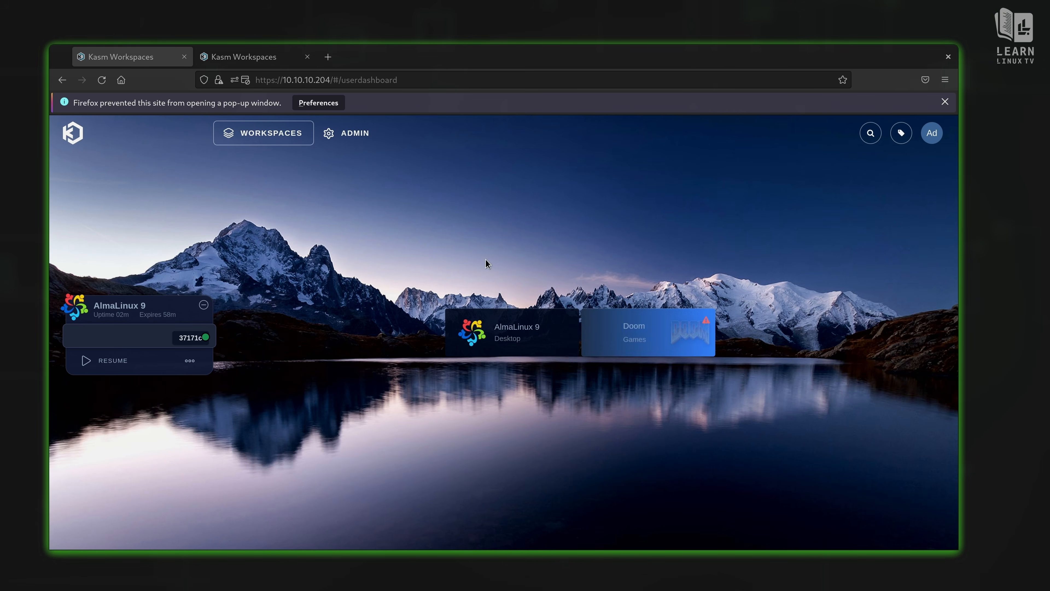
Step: Go through Admin back to the user dashboard and open the Doom launch dialog
{"action": "left_click", "coordinate": [358, 133]}
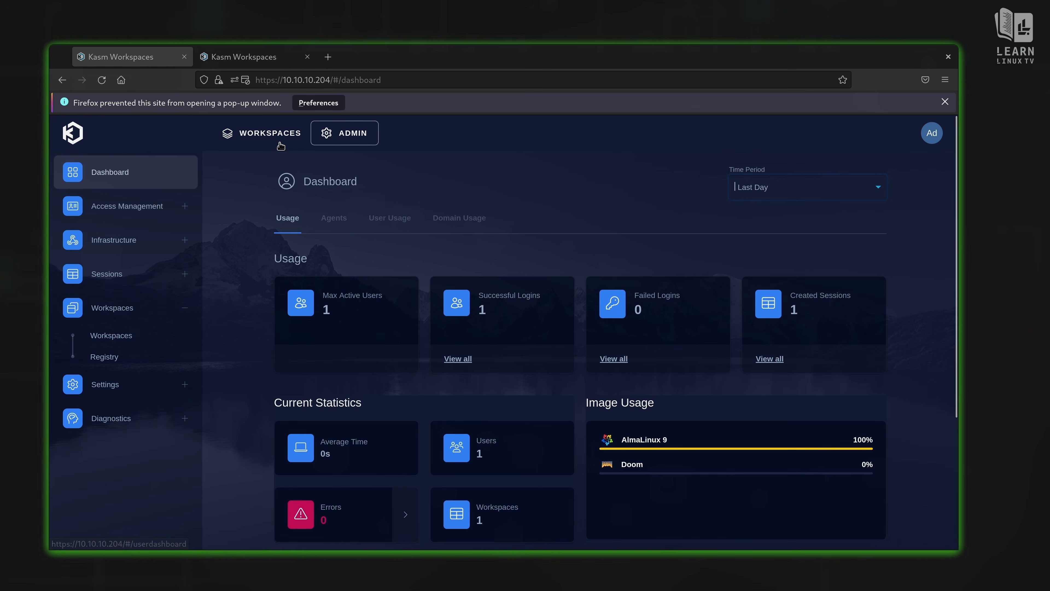
{"action": "left_click", "coordinate": [279, 135]}
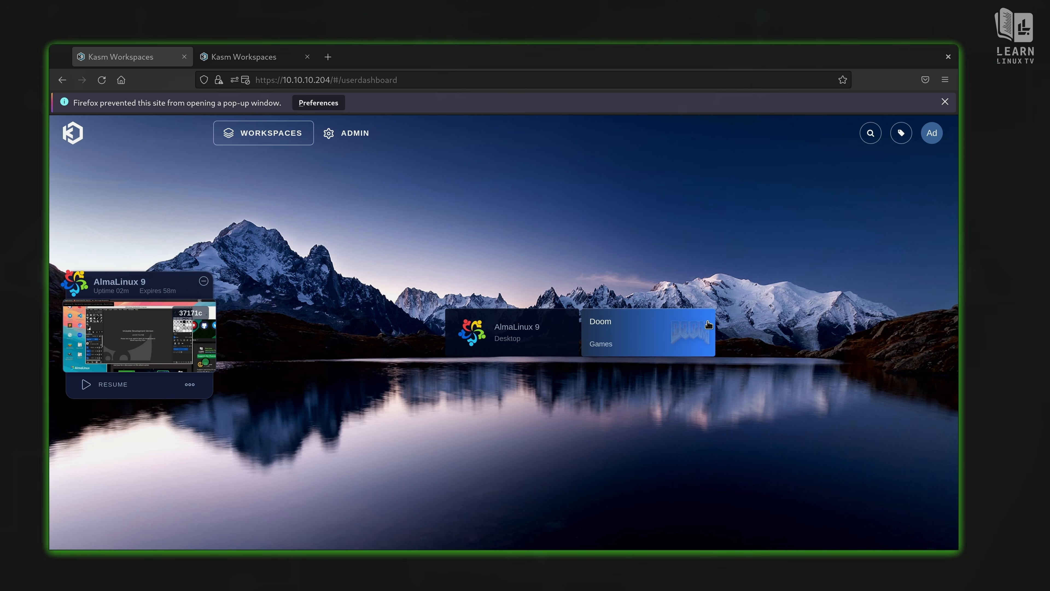
{"action": "left_click", "coordinate": [688, 339]}
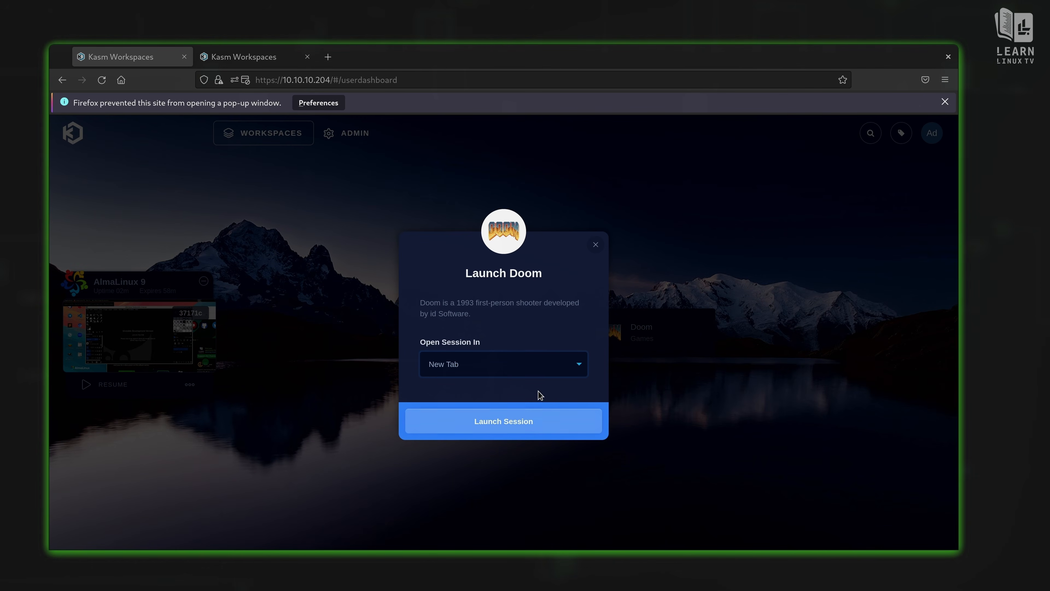
Step: Launch the Doom session in its own tab, then return to the dashboard tab
{"action": "left_click", "coordinate": [489, 423]}
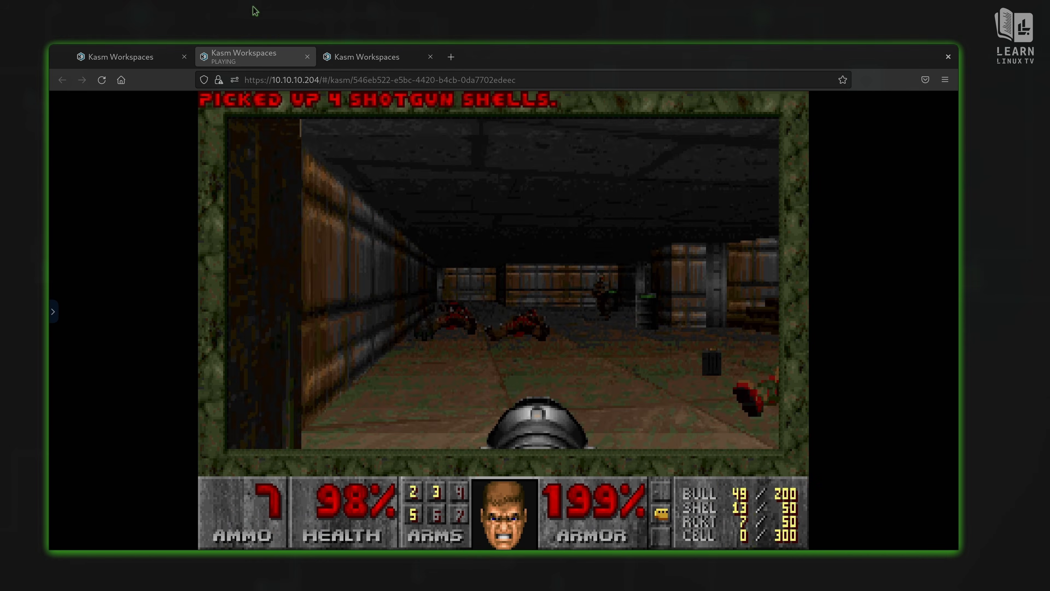
{"action": "left_click", "coordinate": [117, 55]}
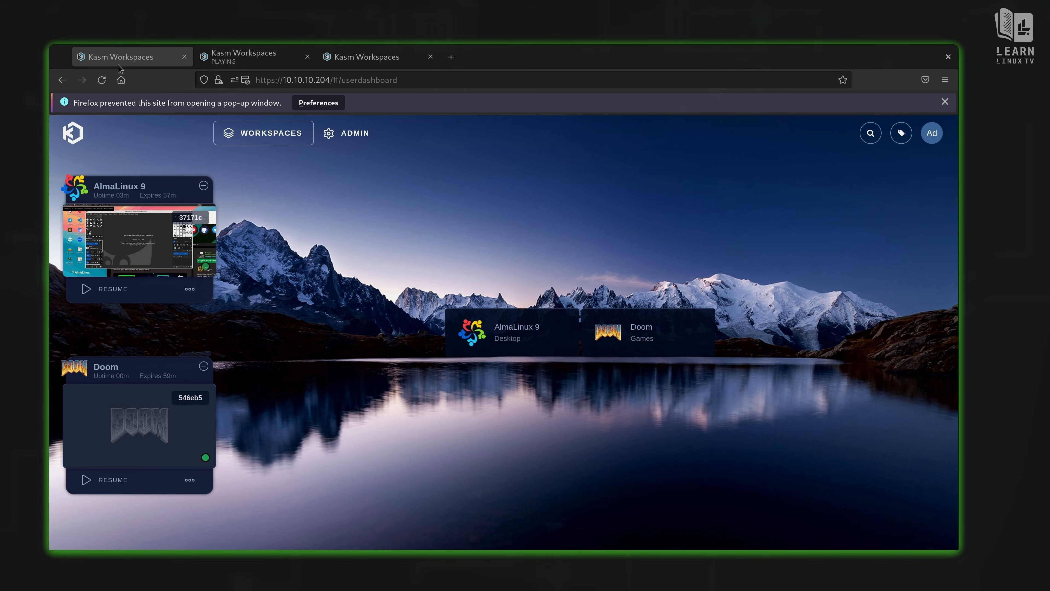
Step: Dismiss the pop-up notice and open the Admin Sessions list of running sessions
{"action": "left_click", "coordinate": [946, 102]}
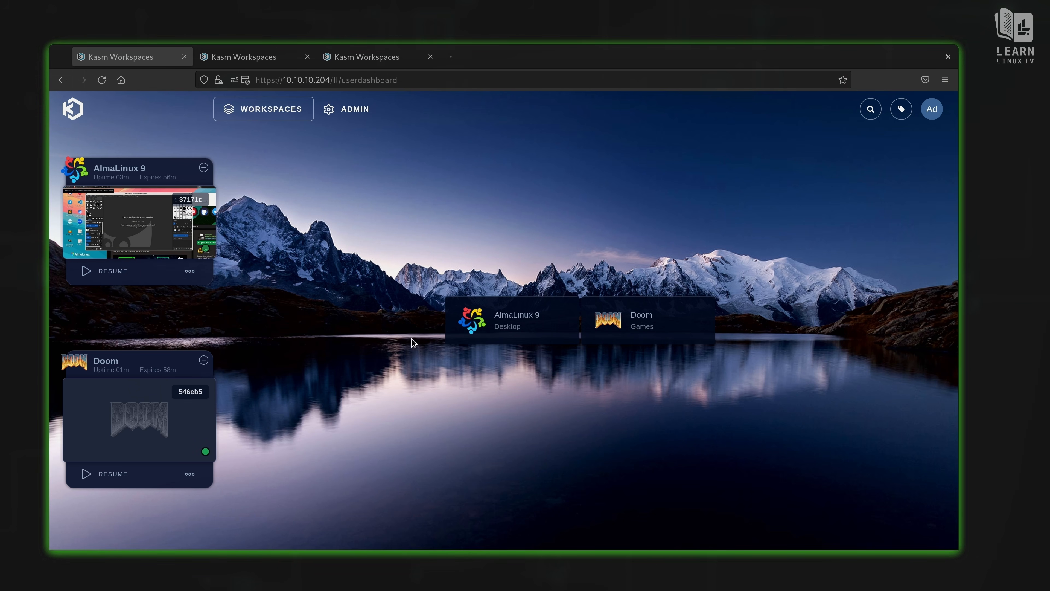
{"action": "left_click", "coordinate": [360, 109]}
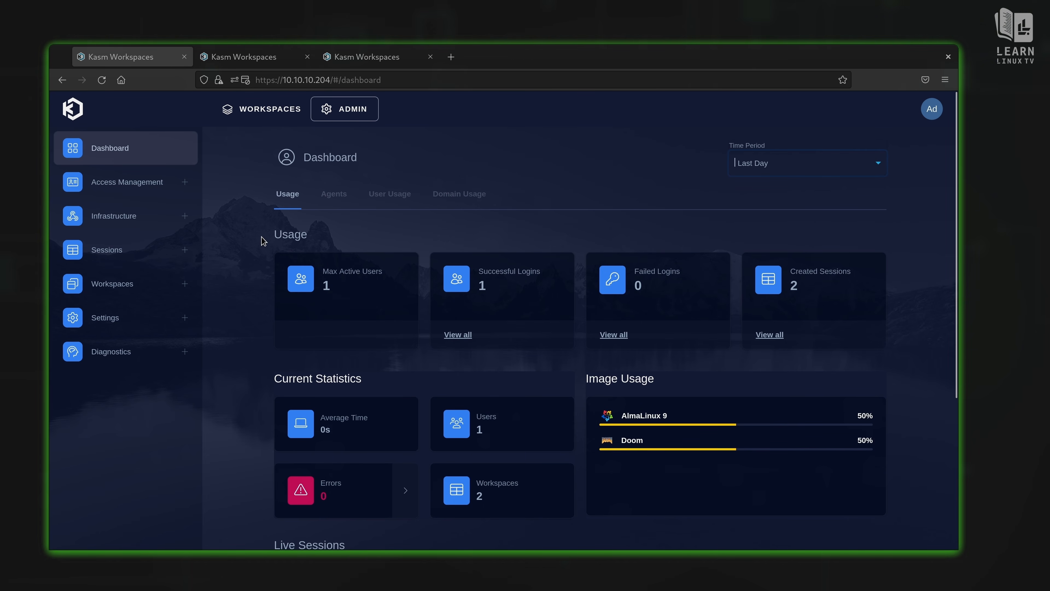
{"action": "left_click", "coordinate": [187, 250]}
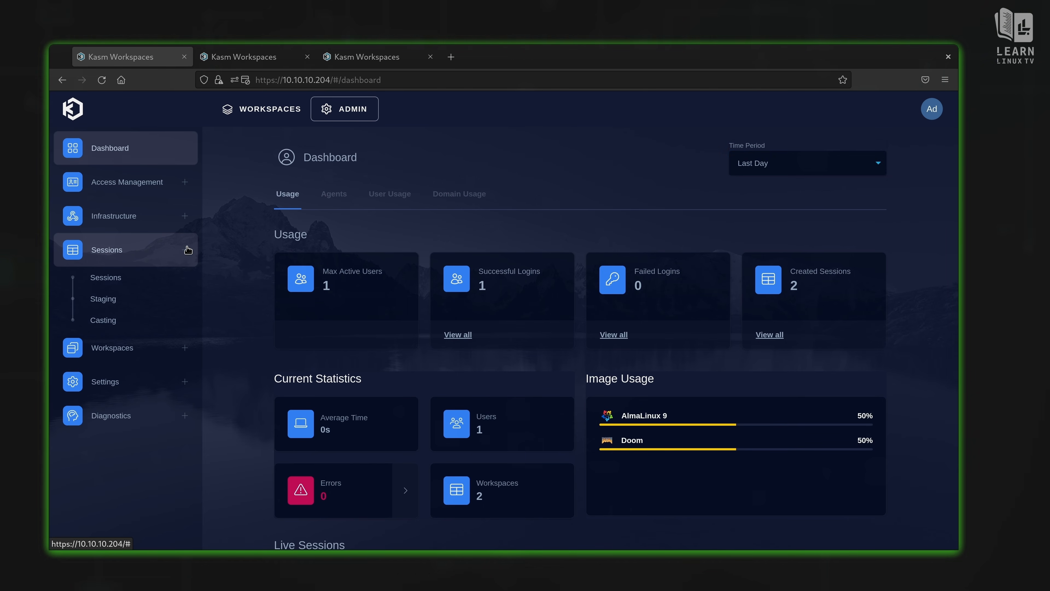
{"action": "left_click", "coordinate": [151, 282]}
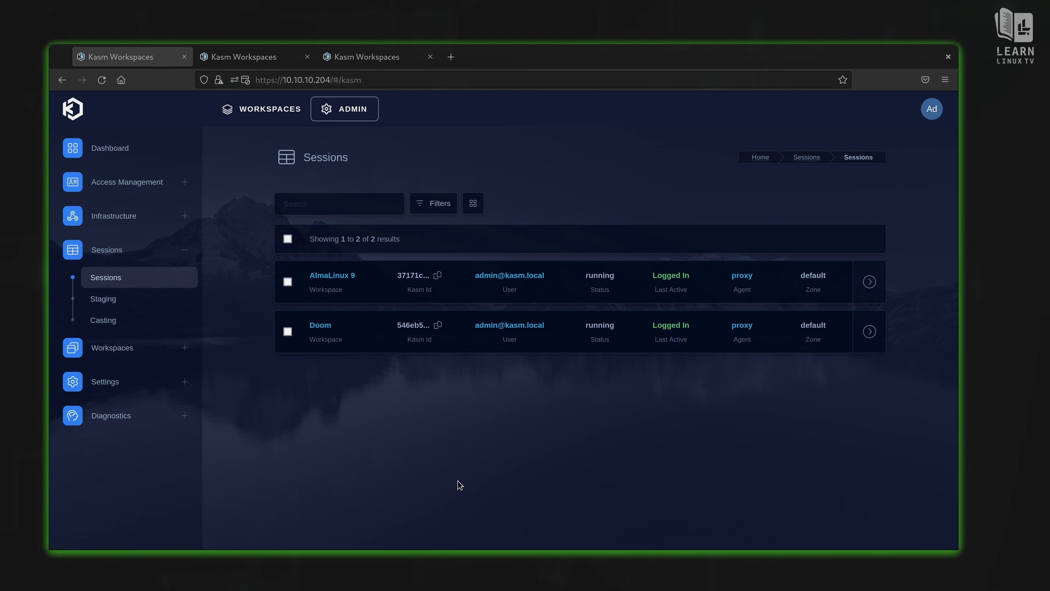
Step: Delete the Doom session and close the extra Kasm browser tabs
{"action": "left_click", "coordinate": [870, 332]}
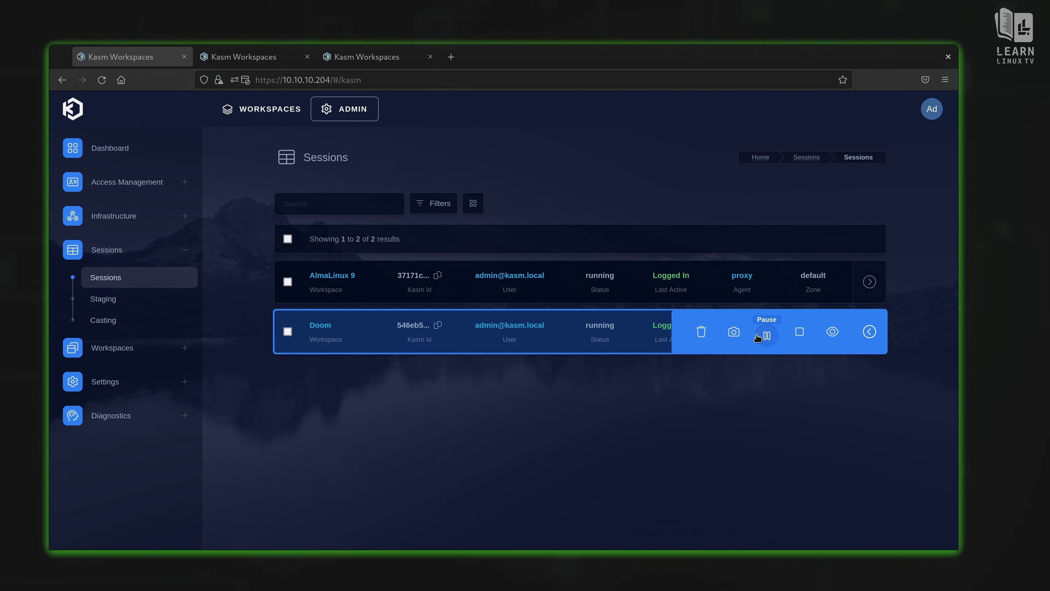
{"action": "left_click", "coordinate": [702, 333]}
{"action": "left_click", "coordinate": [620, 360]}
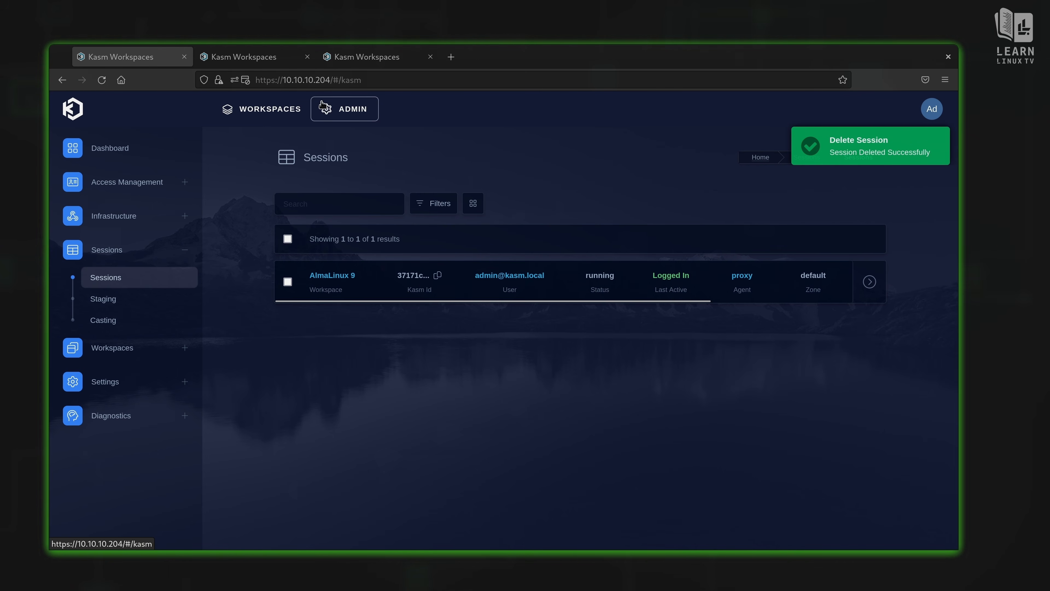
{"action": "left_click", "coordinate": [307, 57]}
{"action": "left_click", "coordinate": [311, 62]}
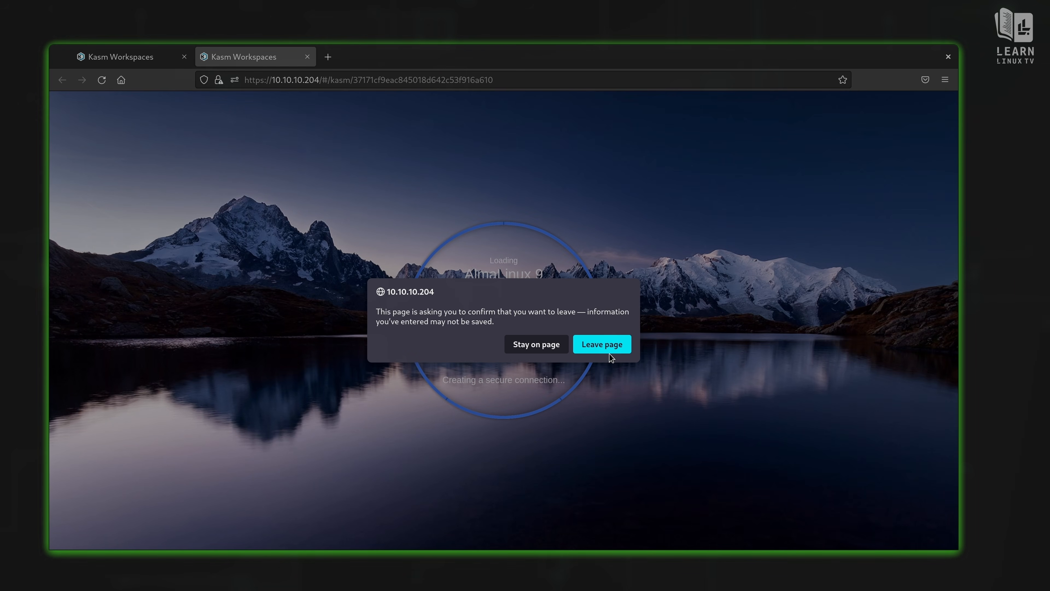
Step: Leave the session page and go through Admin > Workspaces to the Registry
{"action": "left_click", "coordinate": [610, 354]}
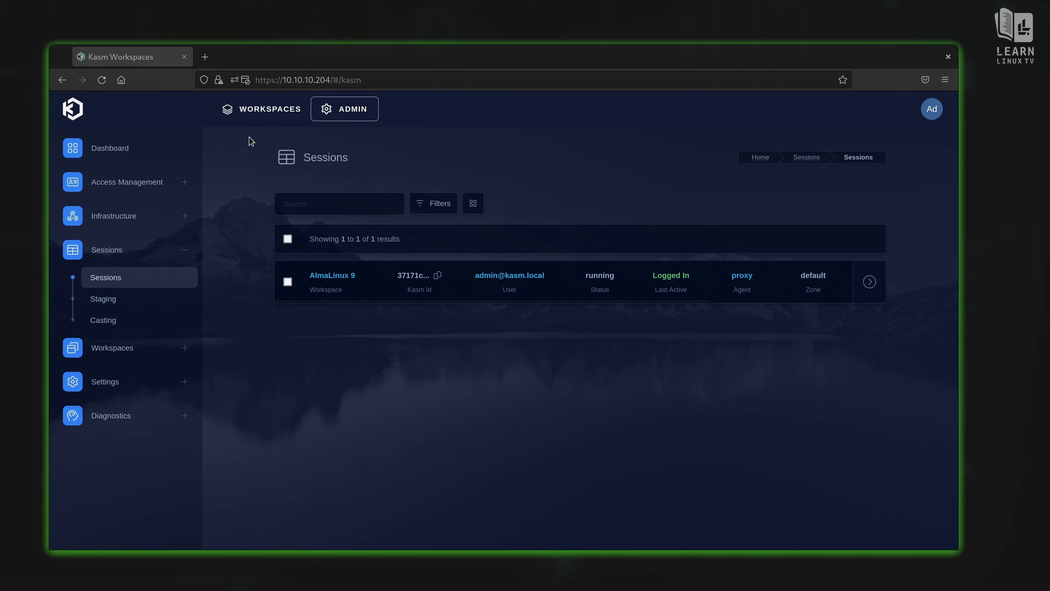
{"action": "left_click", "coordinate": [271, 111]}
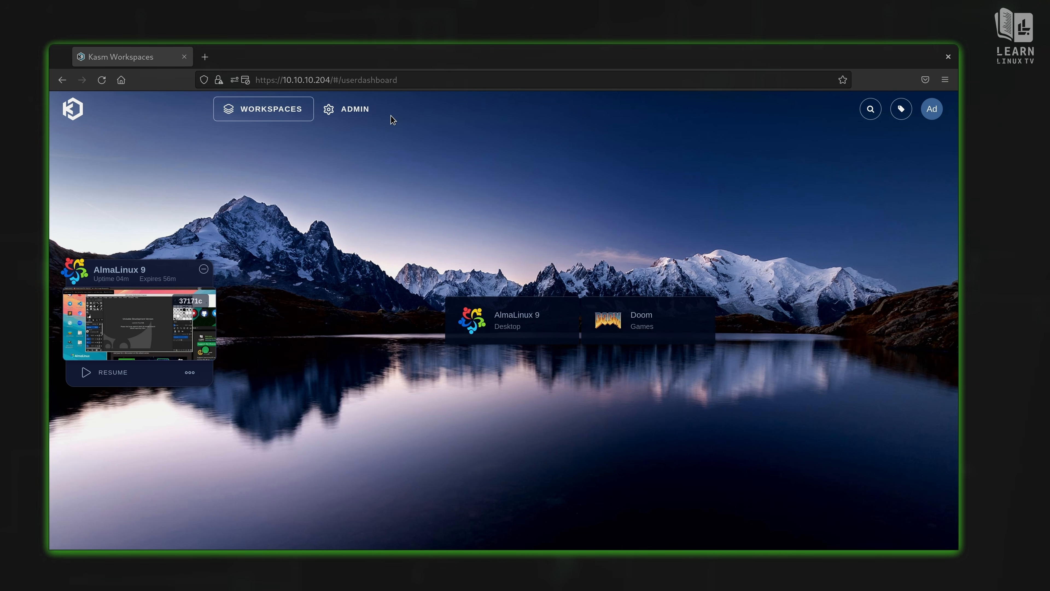
{"action": "left_click", "coordinate": [366, 110]}
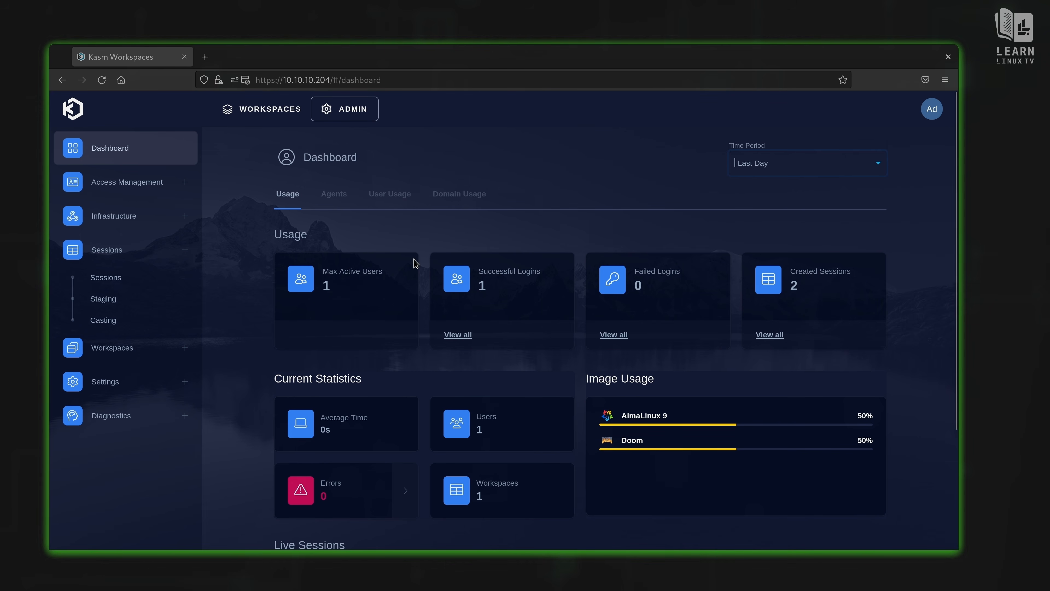
{"action": "left_click", "coordinate": [161, 341]}
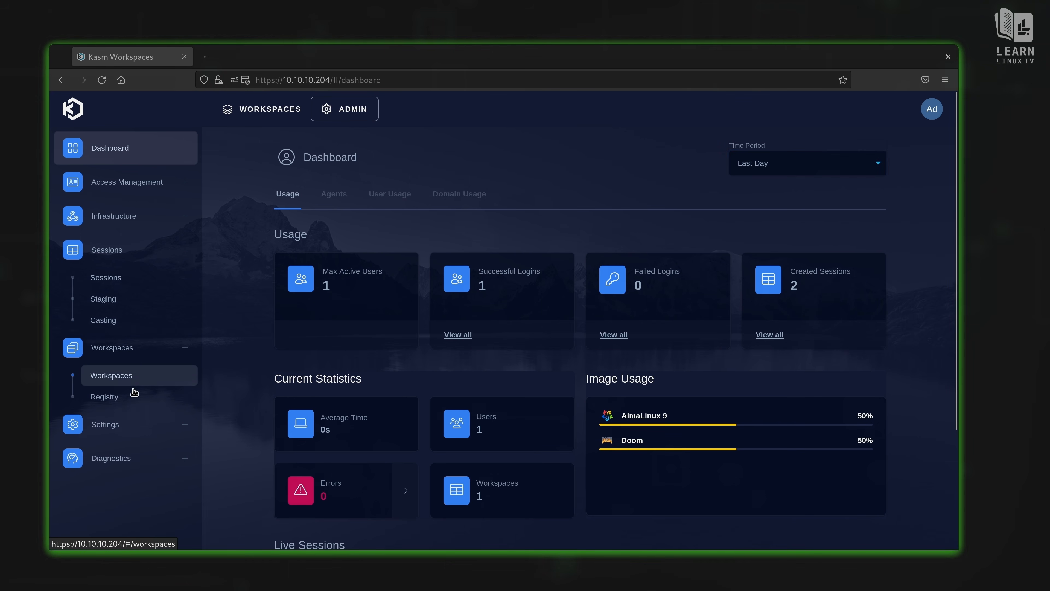
{"action": "left_click", "coordinate": [106, 396]}
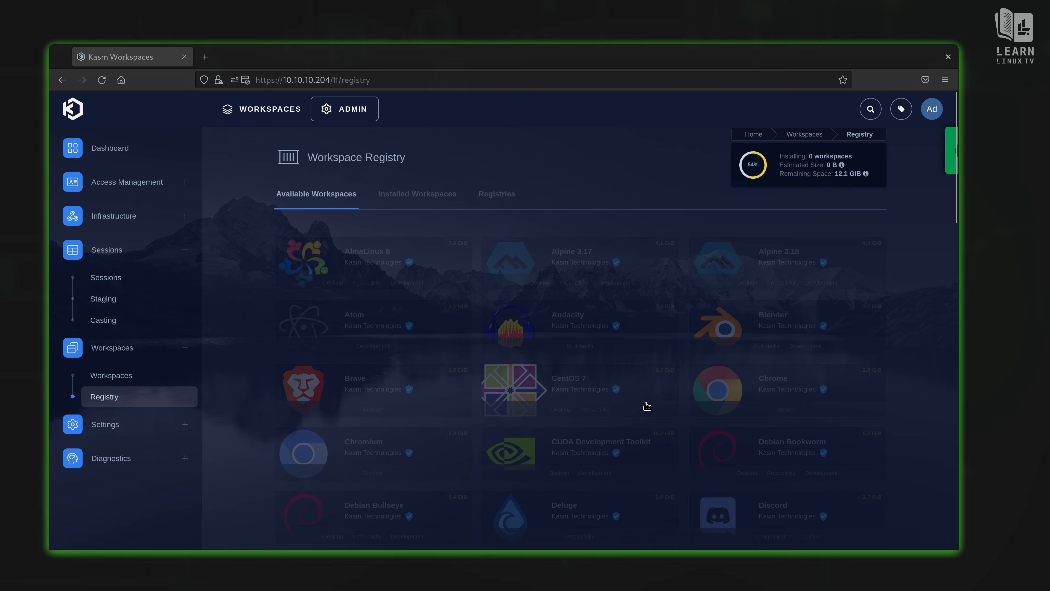
Step: Install the Firefox workspace from the registry and return to the workspaces dashboard
{"action": "scroll", "coordinate": [647, 406], "scroll_direction": "down", "scroll_amount": 2}
{"action": "scroll", "coordinate": [647, 406], "scroll_direction": "down", "scroll_amount": 5}
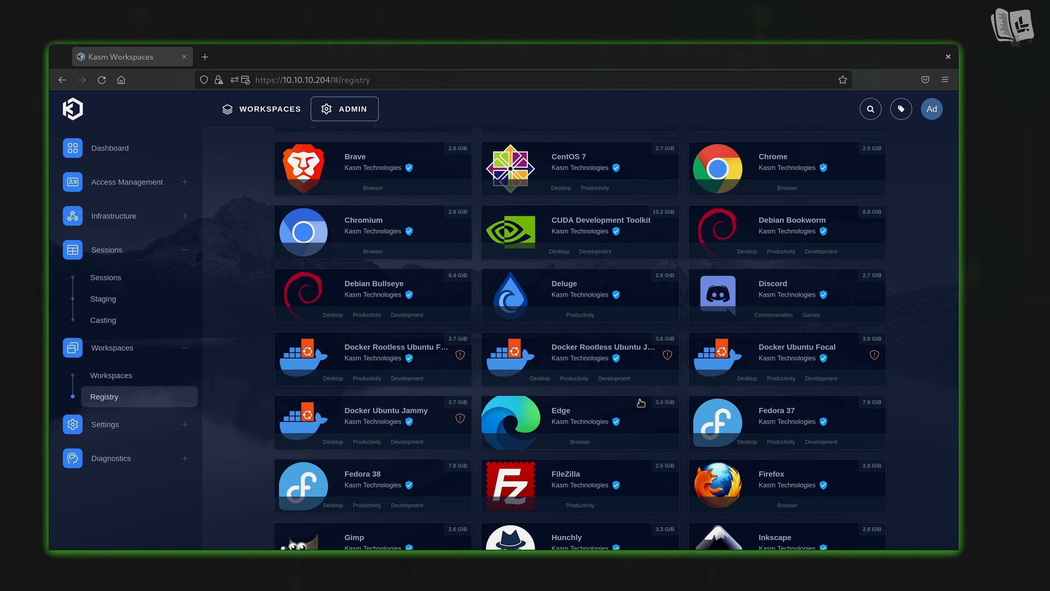
{"action": "scroll", "coordinate": [640, 403], "scroll_direction": "down", "scroll_amount": 6}
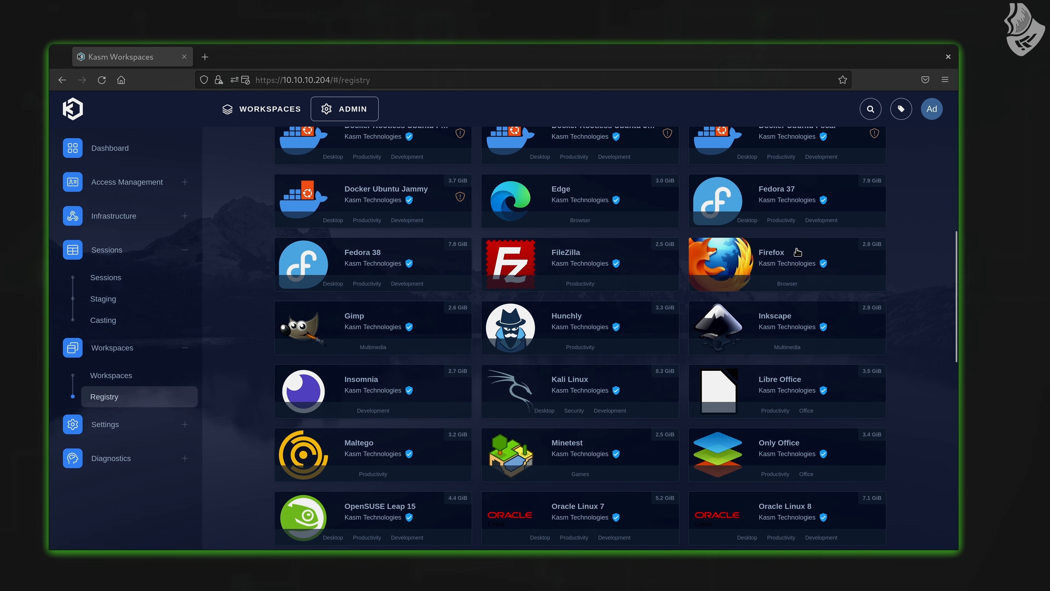
{"action": "left_click", "coordinate": [799, 258]}
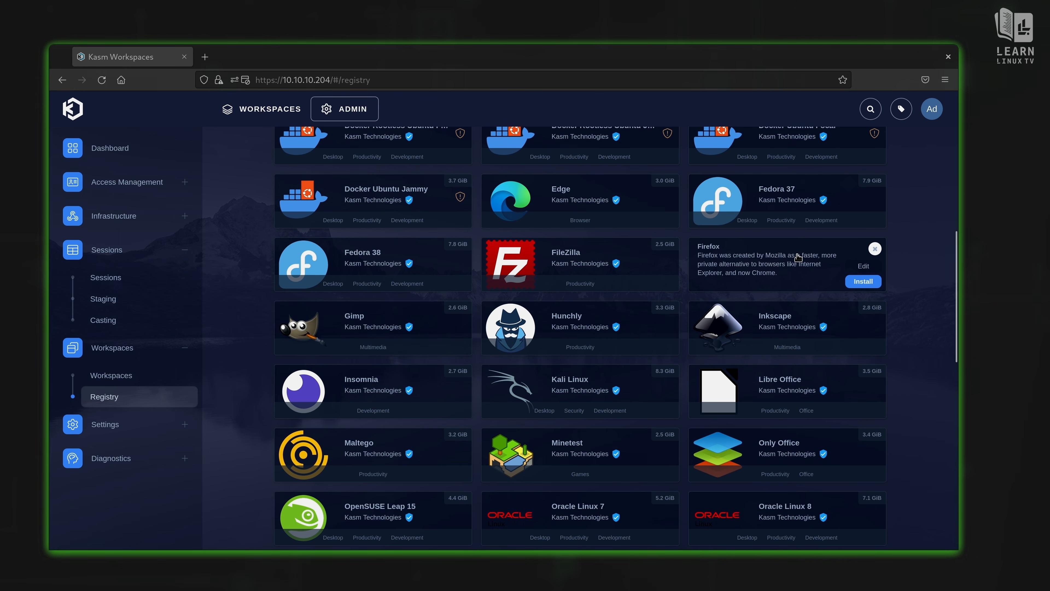
{"action": "left_click", "coordinate": [852, 285]}
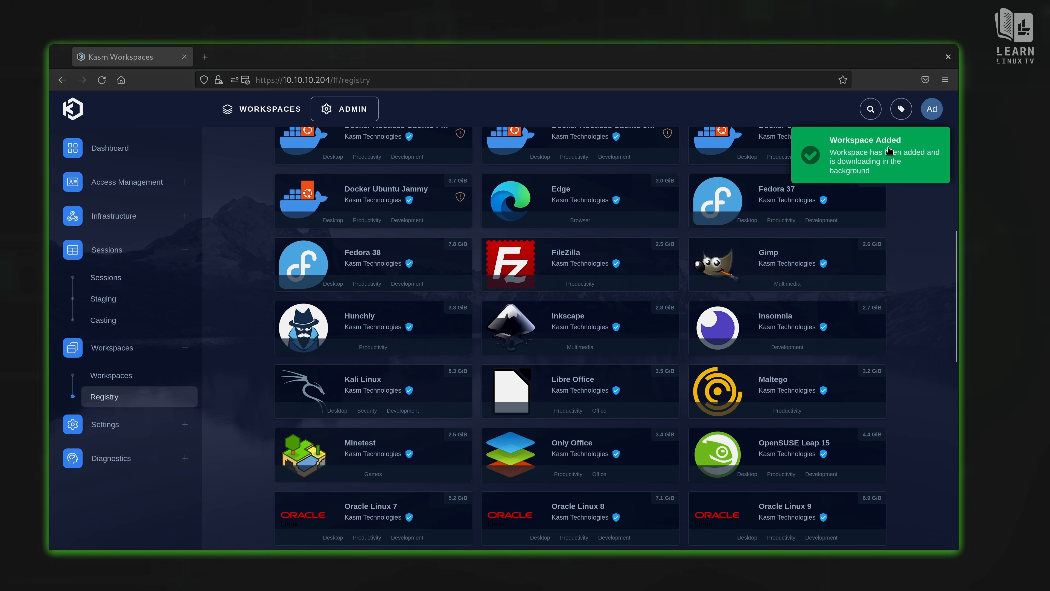
{"action": "left_click", "coordinate": [287, 110]}
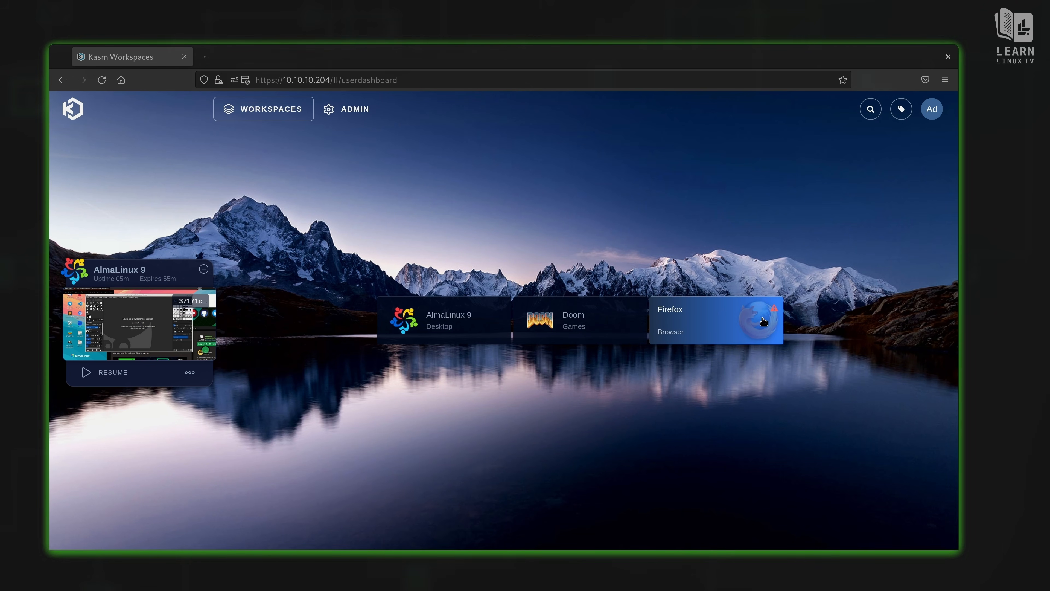
Step: Launch a Firefox session, then go back to the first Kasm Workspaces dashboard tab
{"action": "mouse_move", "coordinate": [776, 313]}
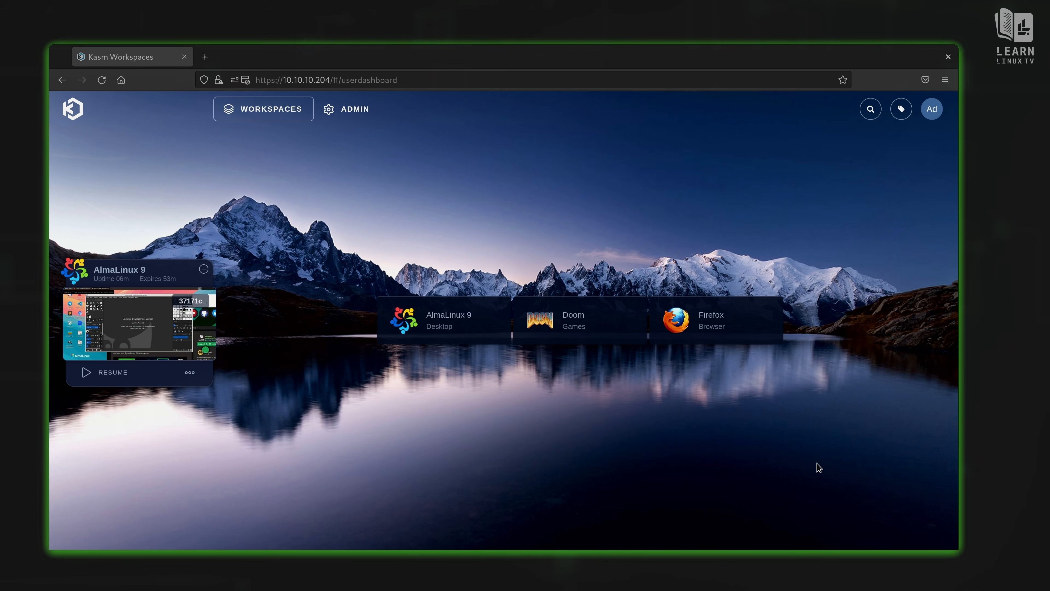
{"action": "left_click", "coordinate": [725, 330]}
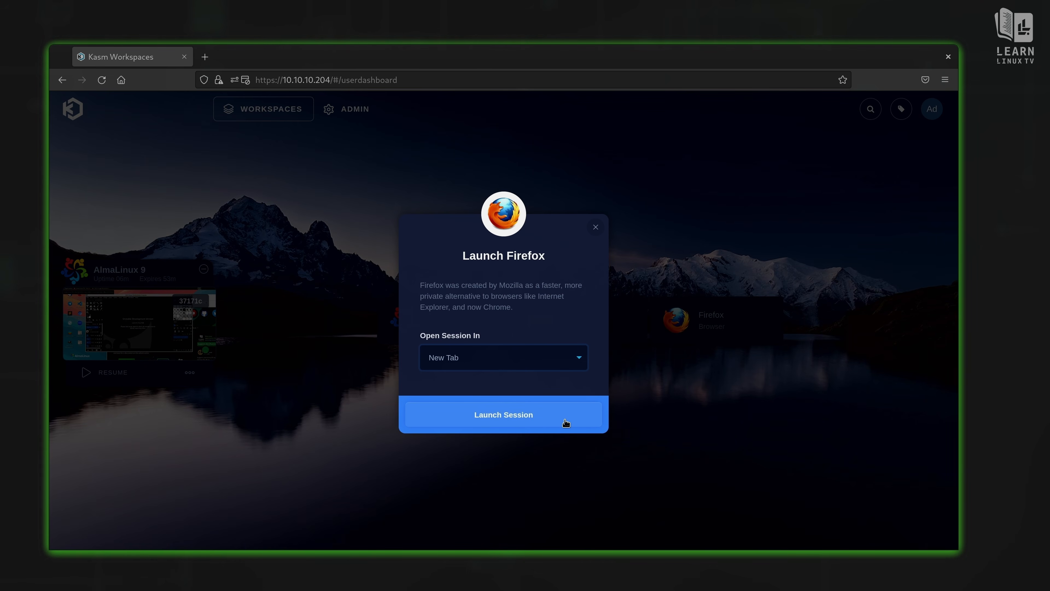
{"action": "left_click", "coordinate": [565, 423]}
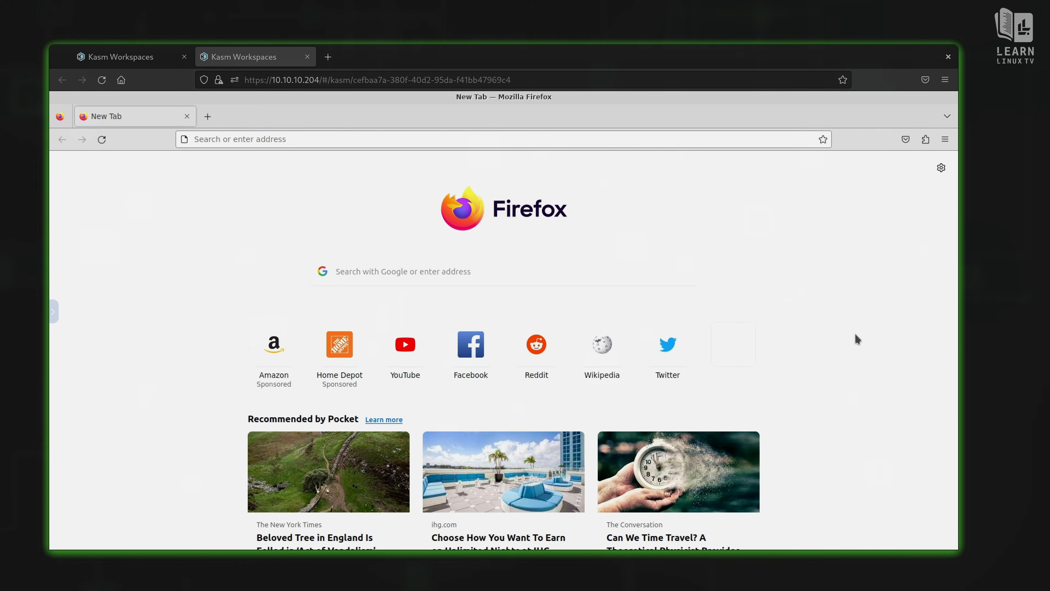
{"action": "left_click", "coordinate": [147, 66]}
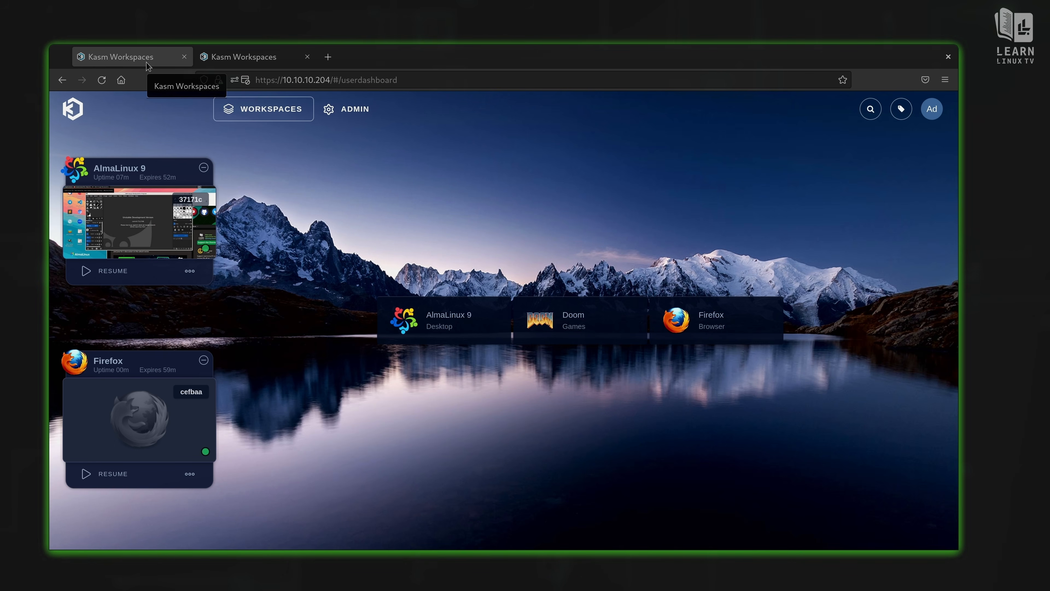
Step: In the admin's profile settings, set Default Workspace Image to Firefox and close the dialog
{"action": "left_click", "coordinate": [356, 112]}
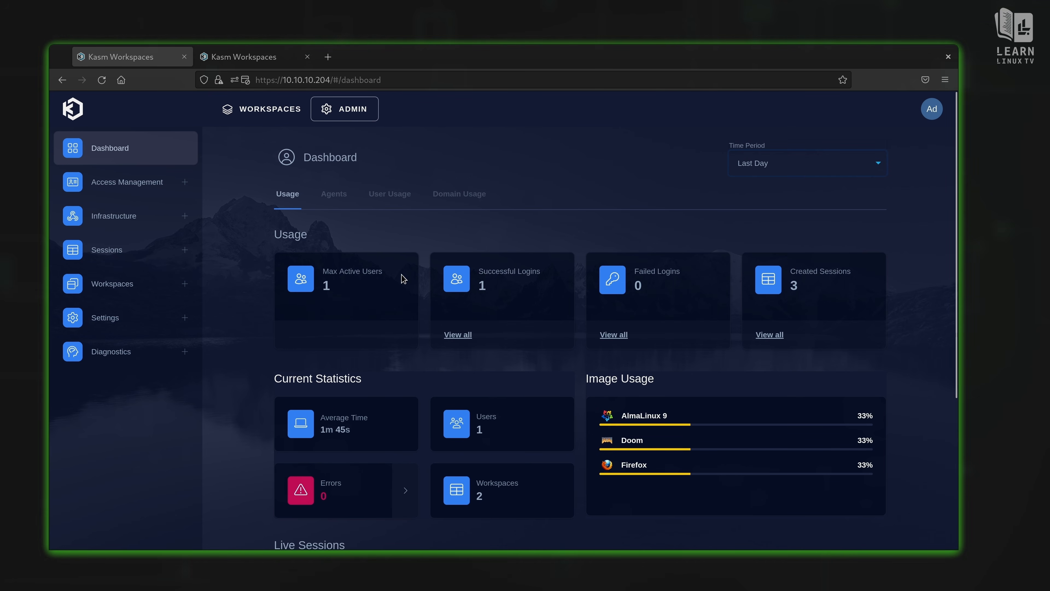
{"action": "left_click", "coordinate": [934, 113]}
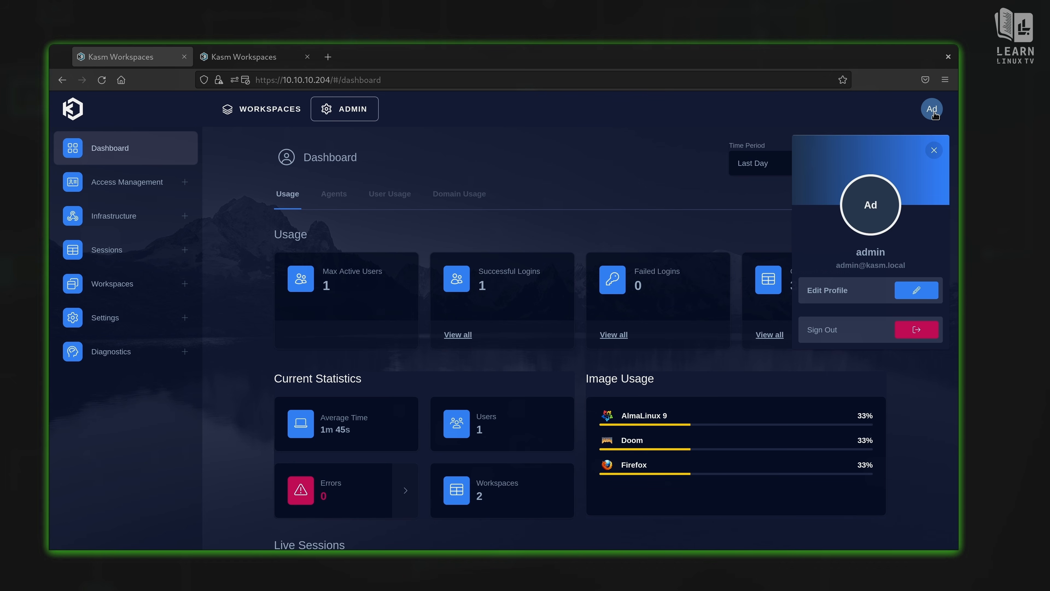
{"action": "left_click", "coordinate": [916, 292]}
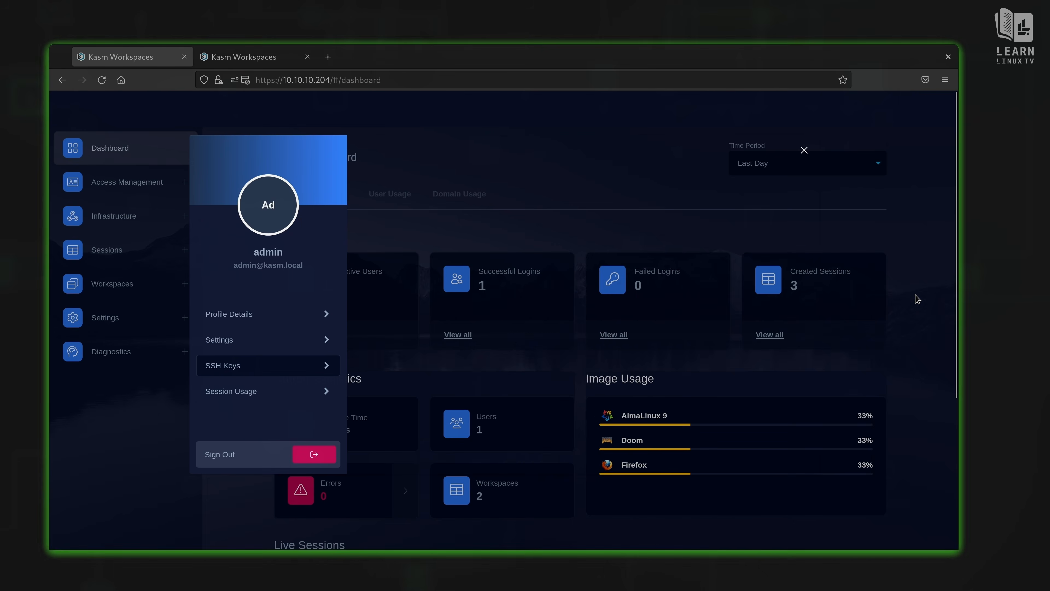
{"action": "left_click", "coordinate": [302, 347]}
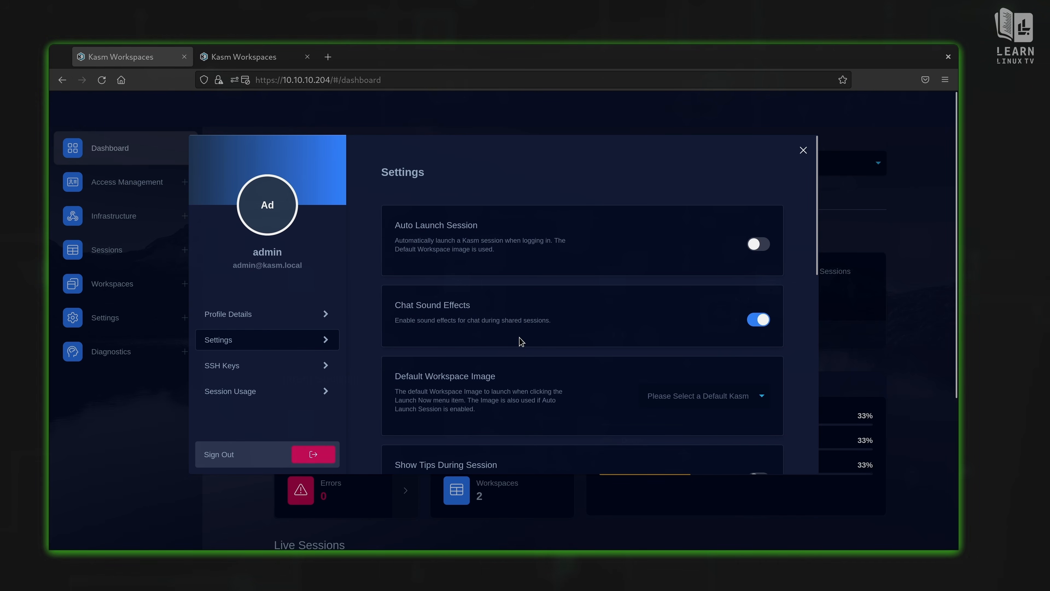
{"action": "scroll", "coordinate": [519, 342], "scroll_direction": "down", "scroll_amount": 3}
{"action": "scroll", "coordinate": [520, 341], "scroll_direction": "down", "scroll_amount": 3}
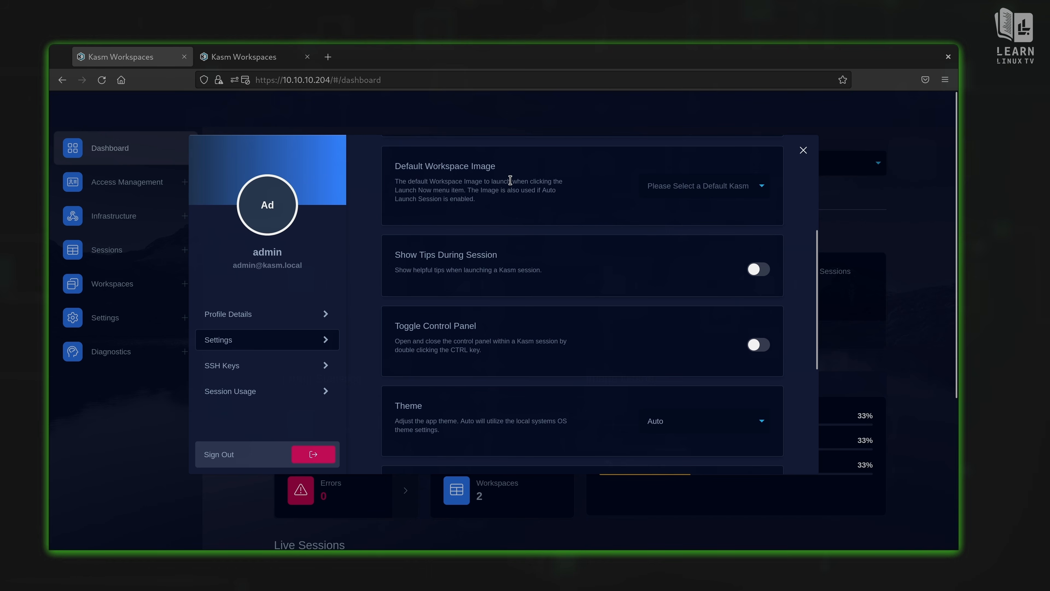
{"action": "left_click", "coordinate": [700, 185]}
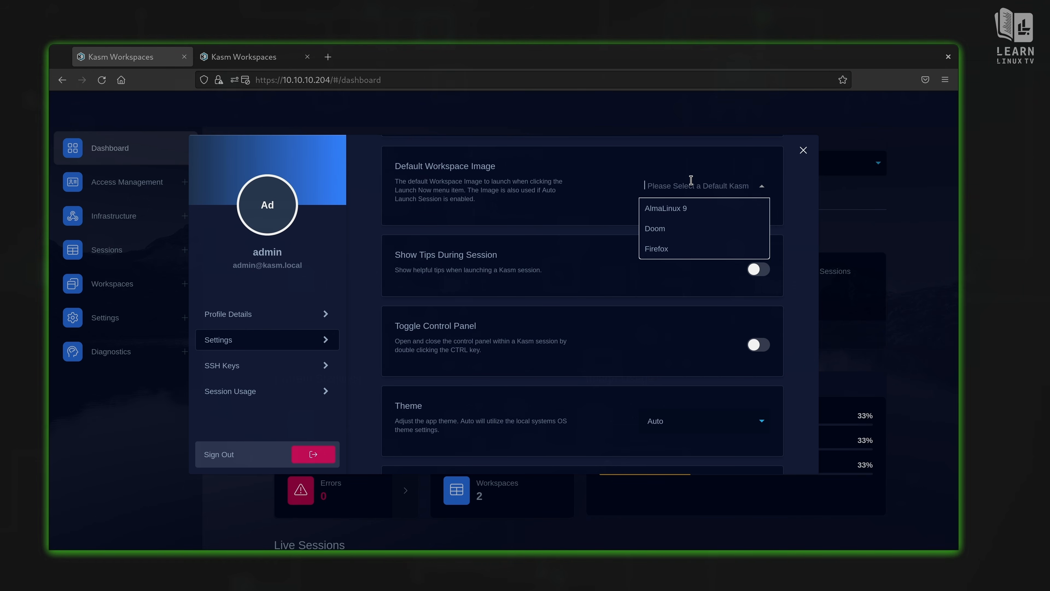
{"action": "left_click", "coordinate": [680, 247]}
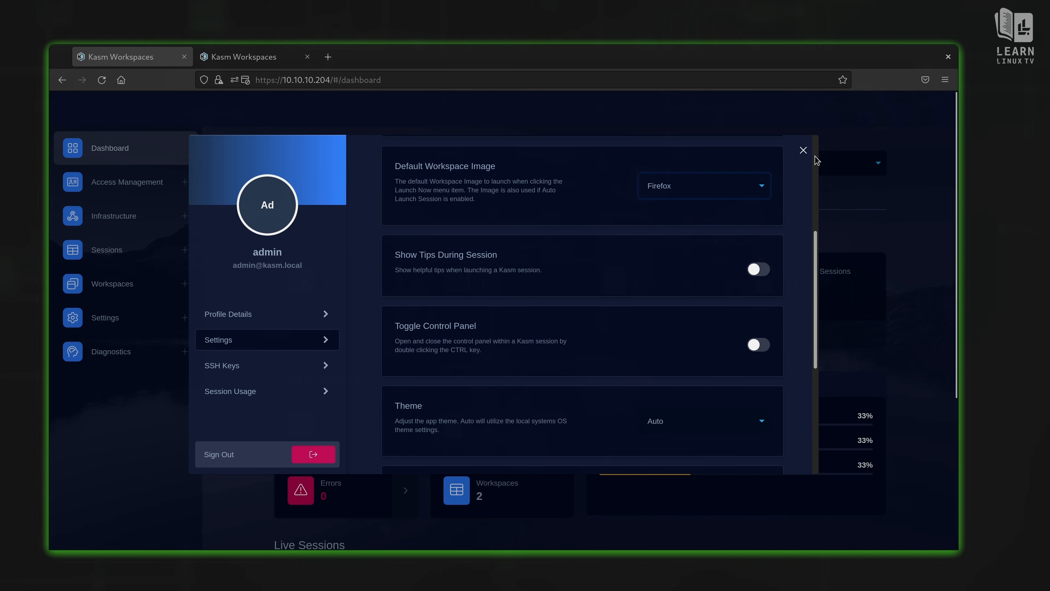
{"action": "left_click", "coordinate": [804, 148]}
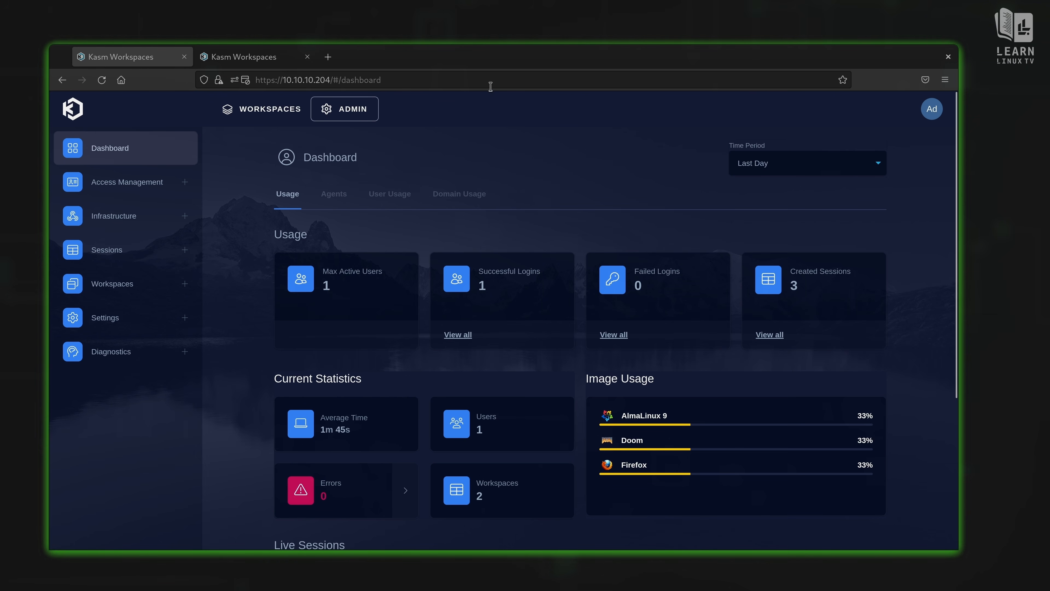
Step: Search the Firefox add-ons for 'kasm' from the add-ons manager
{"action": "left_click", "coordinate": [945, 79]}
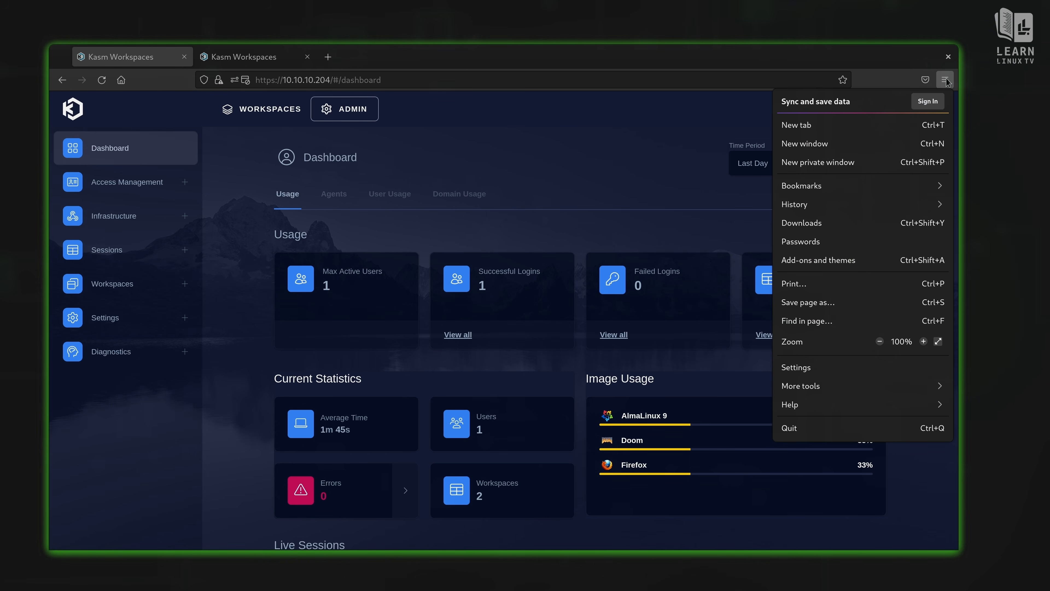
{"action": "left_click", "coordinate": [842, 368]}
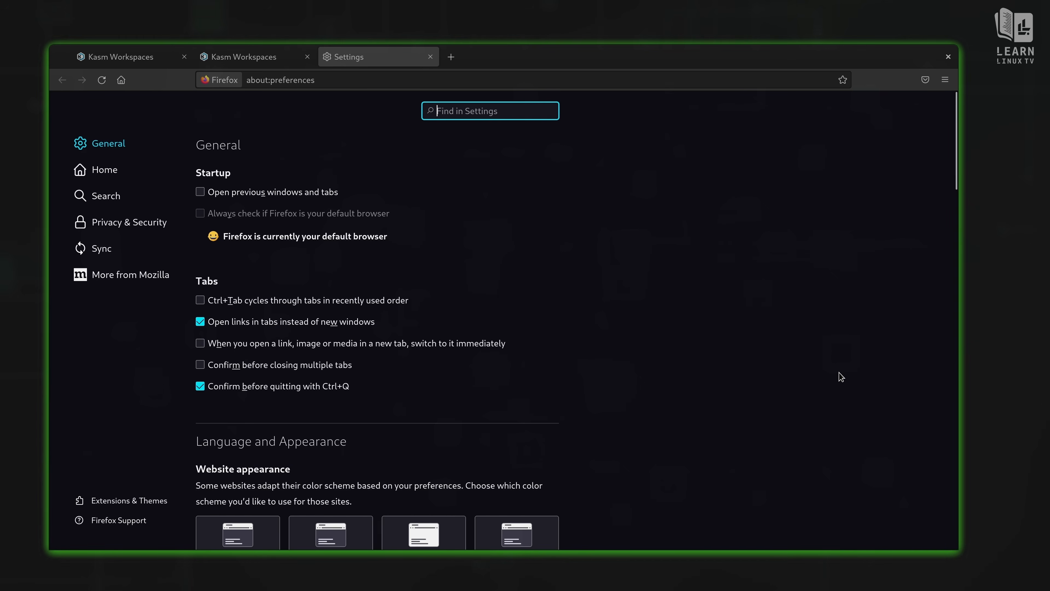
{"action": "left_click", "coordinate": [144, 502]}
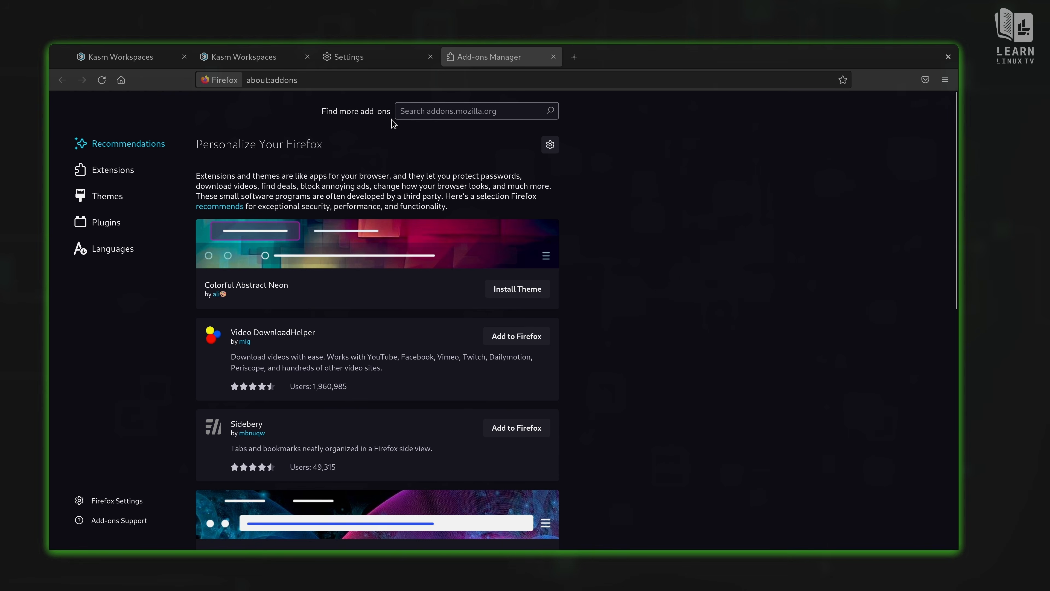
{"action": "left_click", "coordinate": [478, 116]}
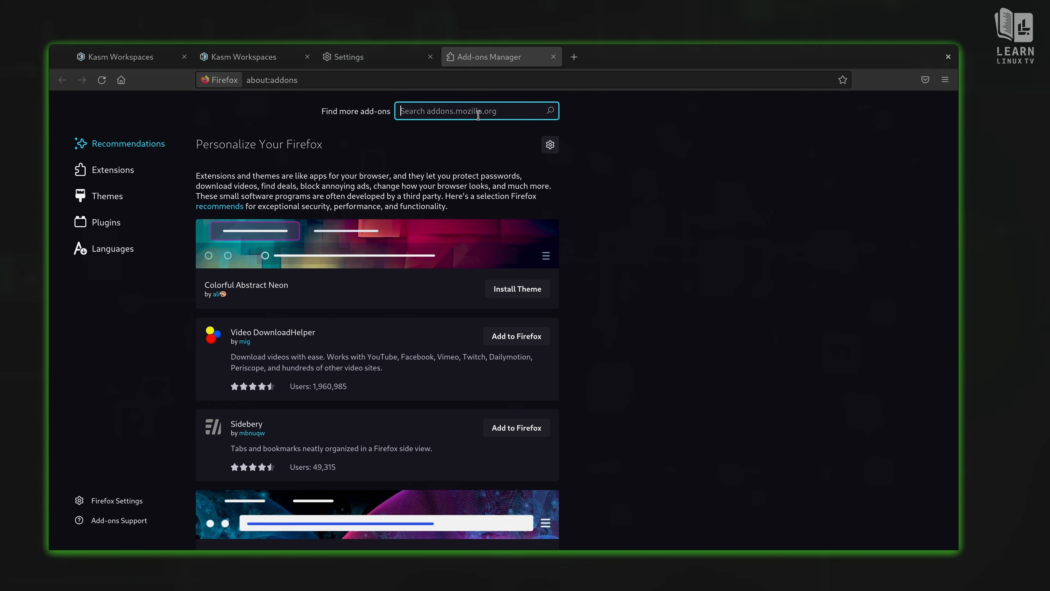
{"action": "type", "text": "kasm"}
{"action": "key", "text": "Return"}
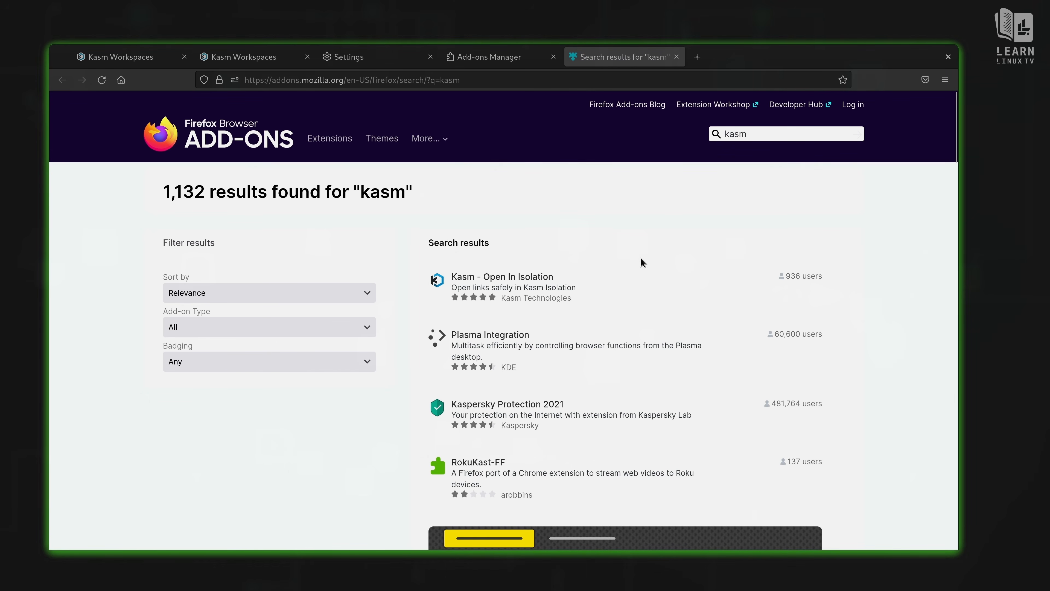
Step: Add the Kasm - Open In Isolation extension to Firefox, approving its permissions
{"action": "left_click", "coordinate": [540, 277]}
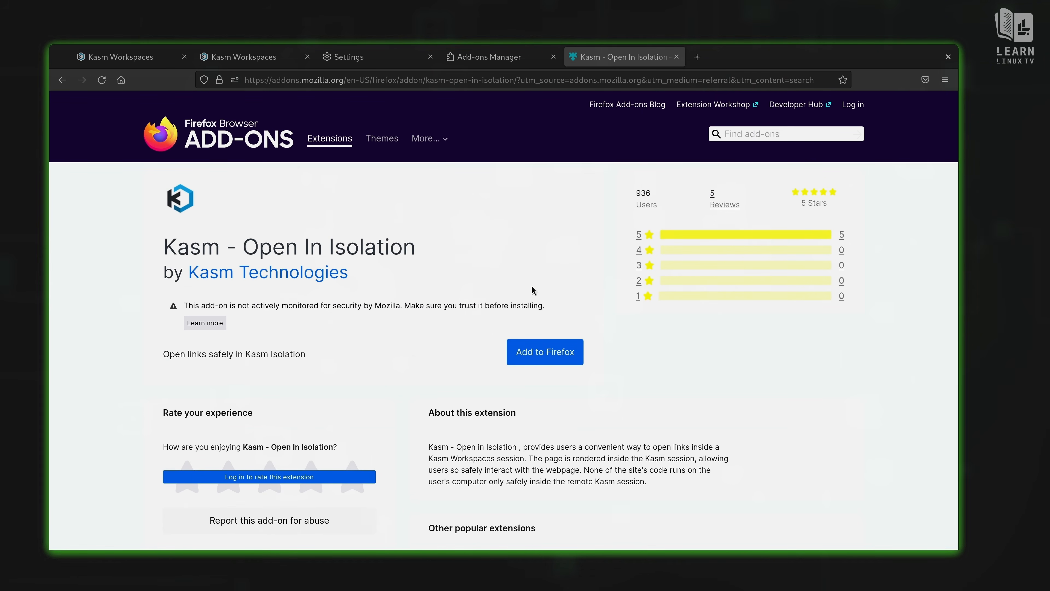
{"action": "left_click", "coordinate": [541, 350]}
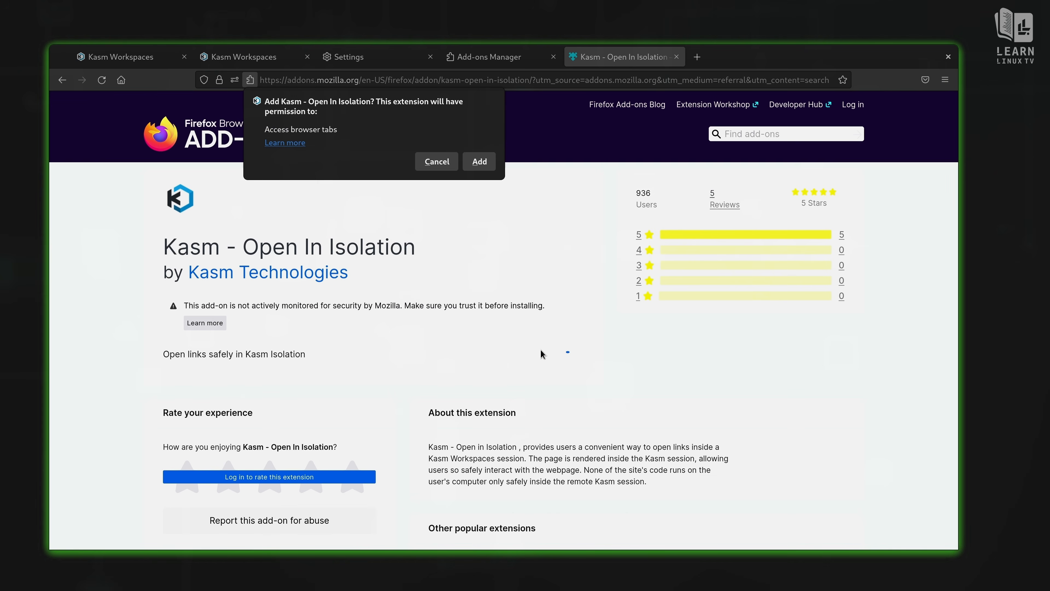
{"action": "left_click", "coordinate": [482, 161]}
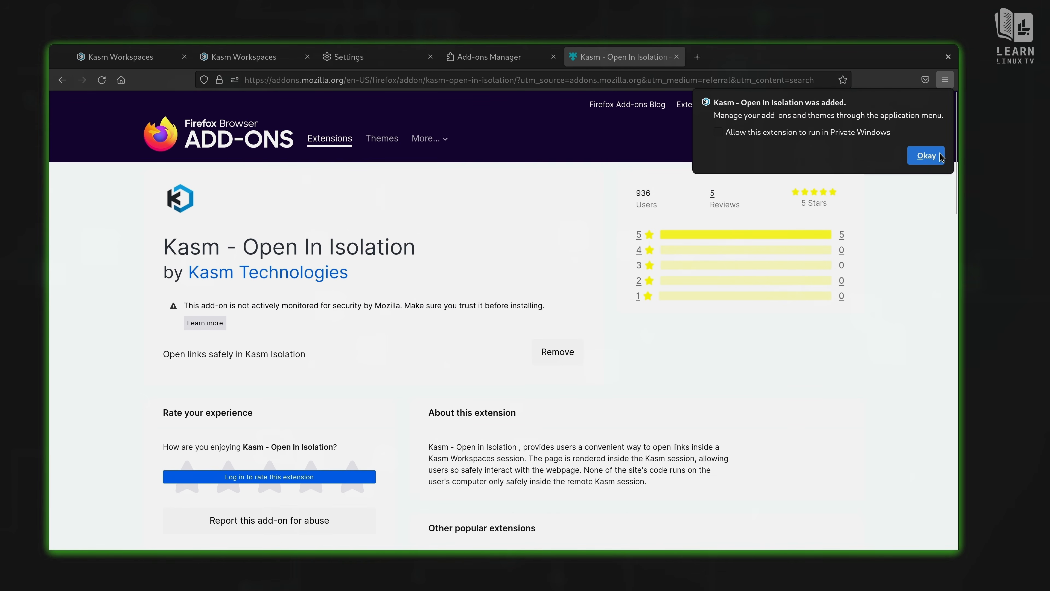
{"action": "left_click", "coordinate": [927, 155]}
Step: Open the Kasm extension's preferences in the Firefox add-ons manager
{"action": "left_click", "coordinate": [945, 80]}
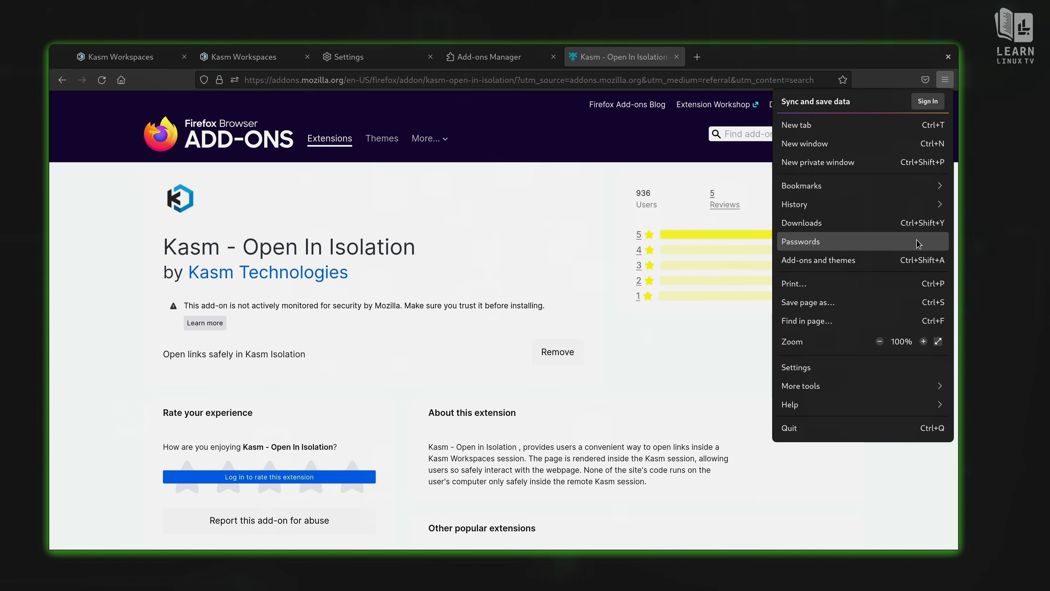
{"action": "left_click", "coordinate": [916, 262]}
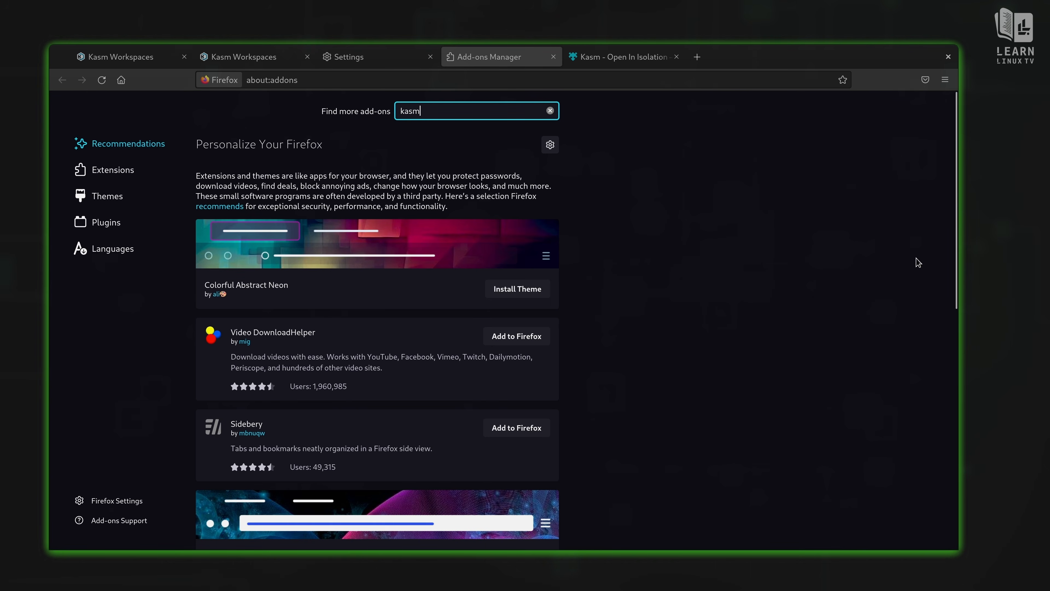
{"action": "left_click", "coordinate": [132, 174]}
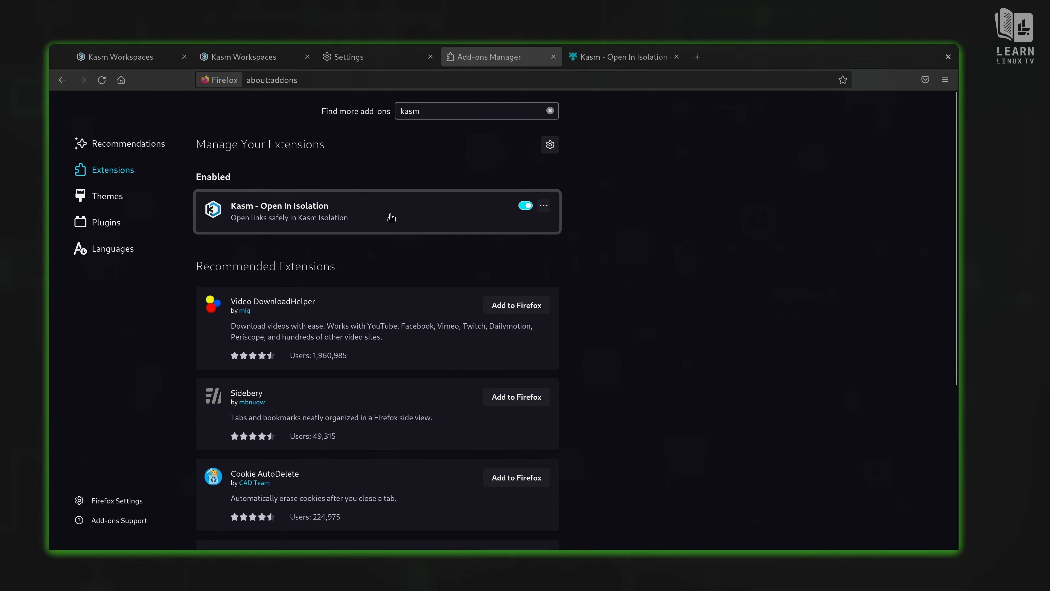
{"action": "left_click", "coordinate": [544, 206]}
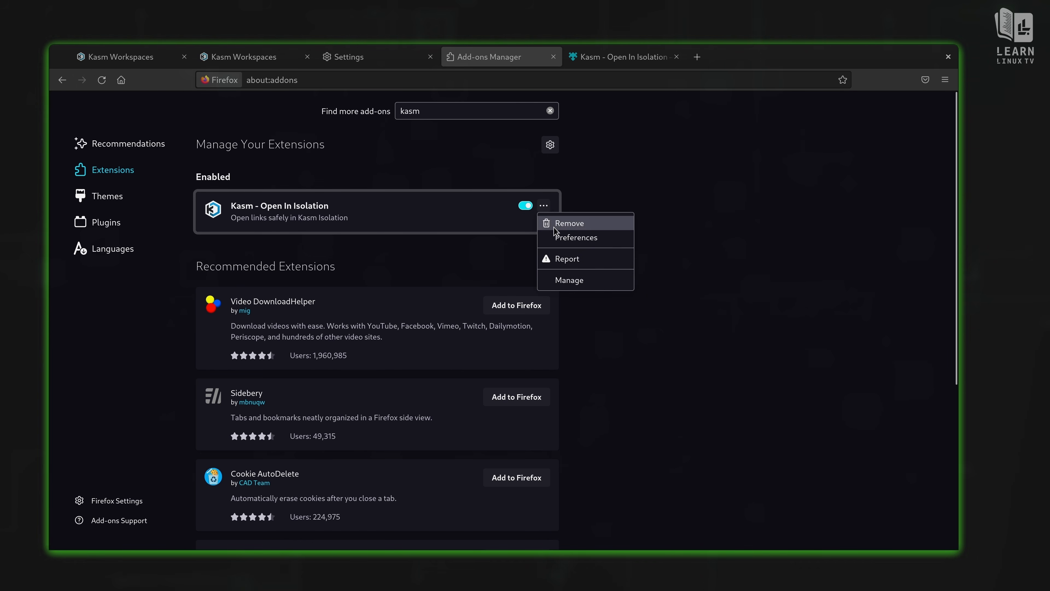
{"action": "left_click", "coordinate": [560, 239]}
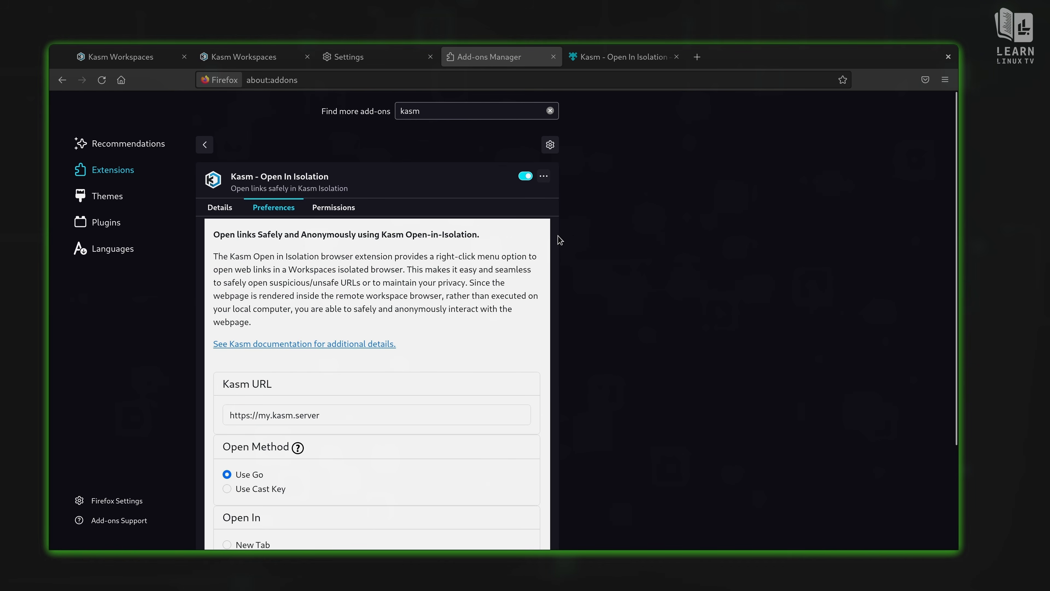
{"action": "scroll", "coordinate": [445, 364], "scroll_direction": "down", "scroll_amount": 3}
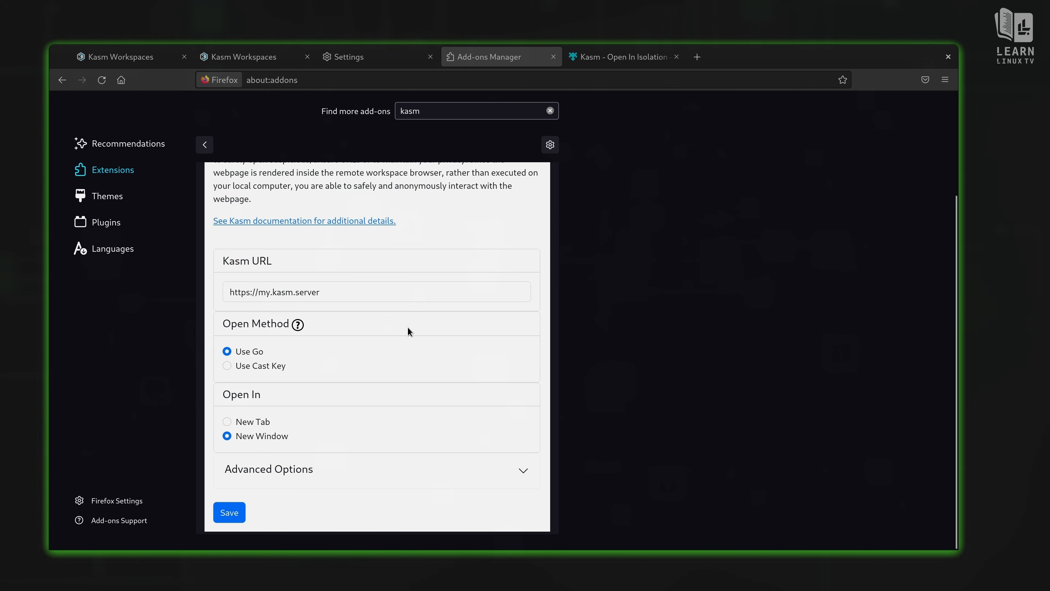
{"action": "left_click", "coordinate": [265, 60]}
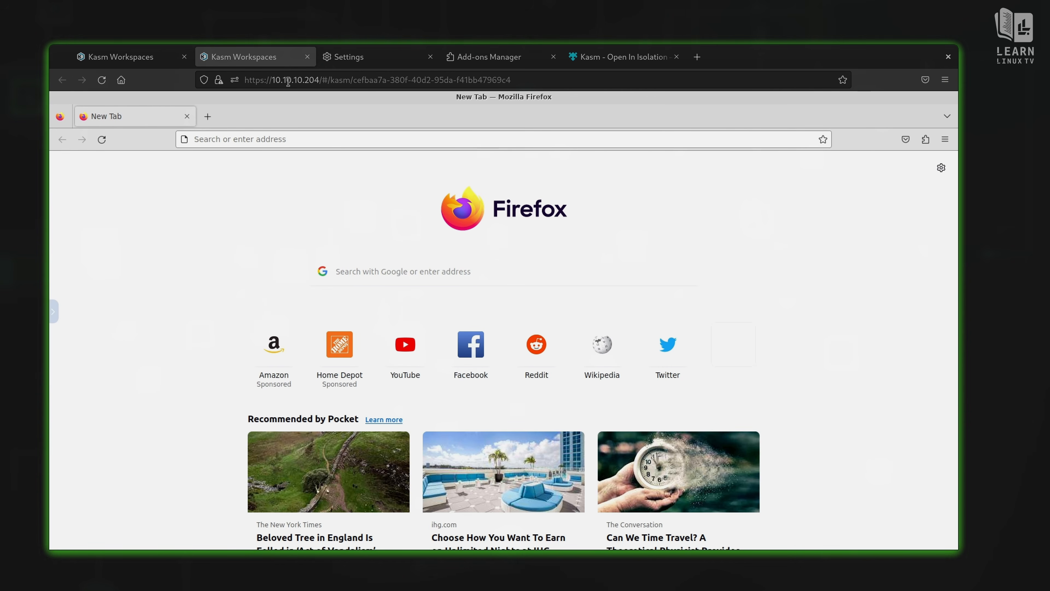
{"action": "left_click_drag", "start_coordinate": [272, 80], "coordinate": [322, 83]}
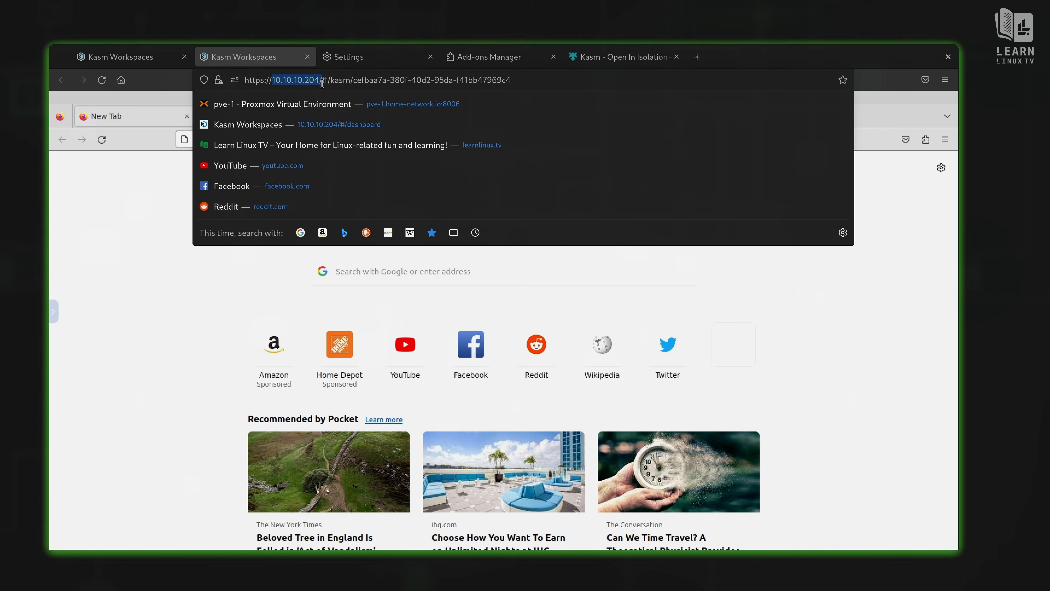
{"action": "right_click", "coordinate": [312, 85]}
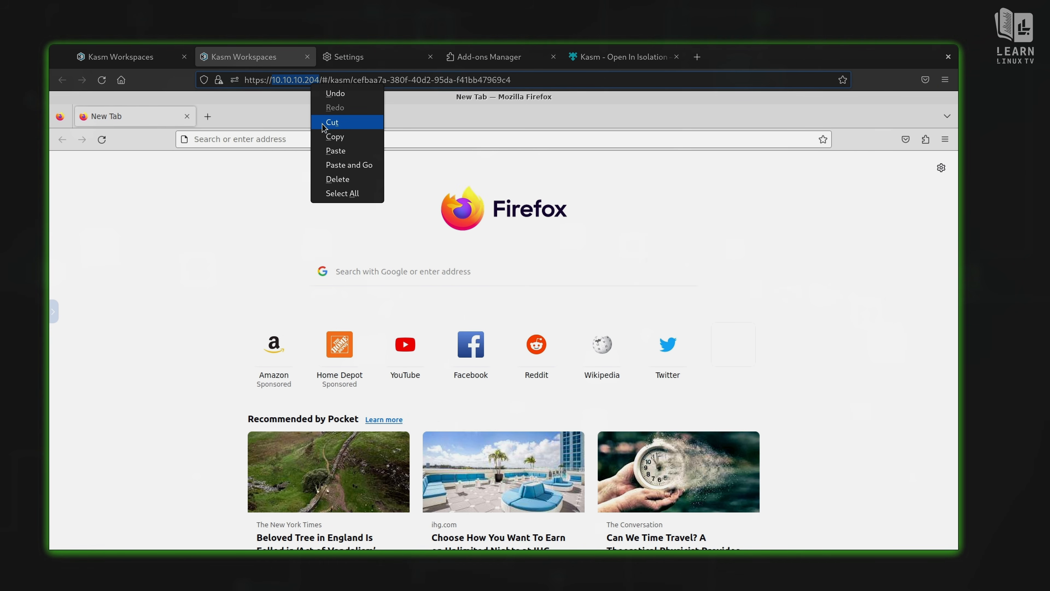
{"action": "left_click", "coordinate": [327, 137]}
{"action": "left_click", "coordinate": [366, 56]}
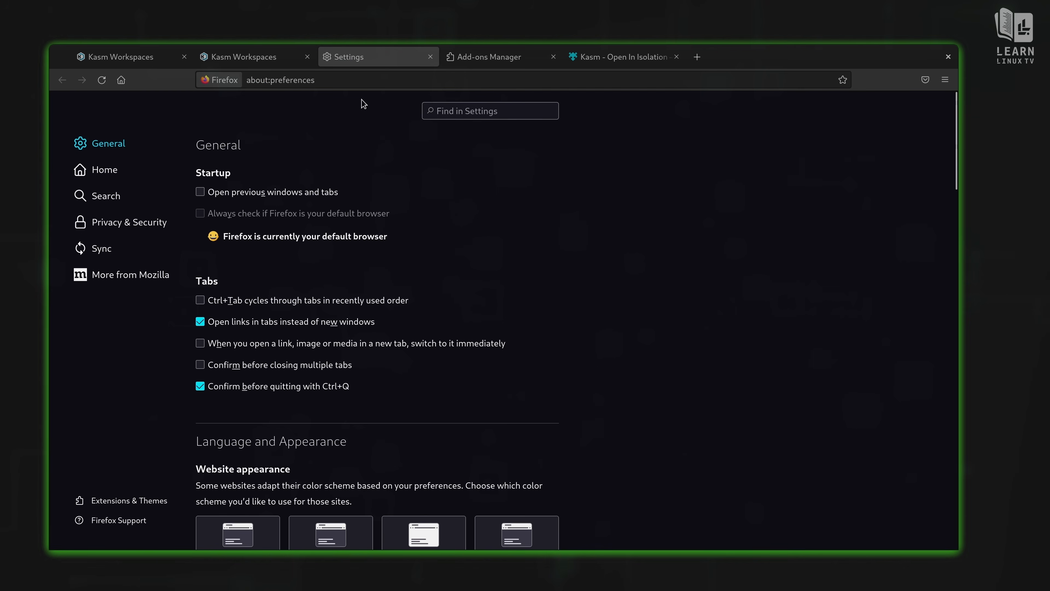
{"action": "left_click", "coordinate": [492, 58]}
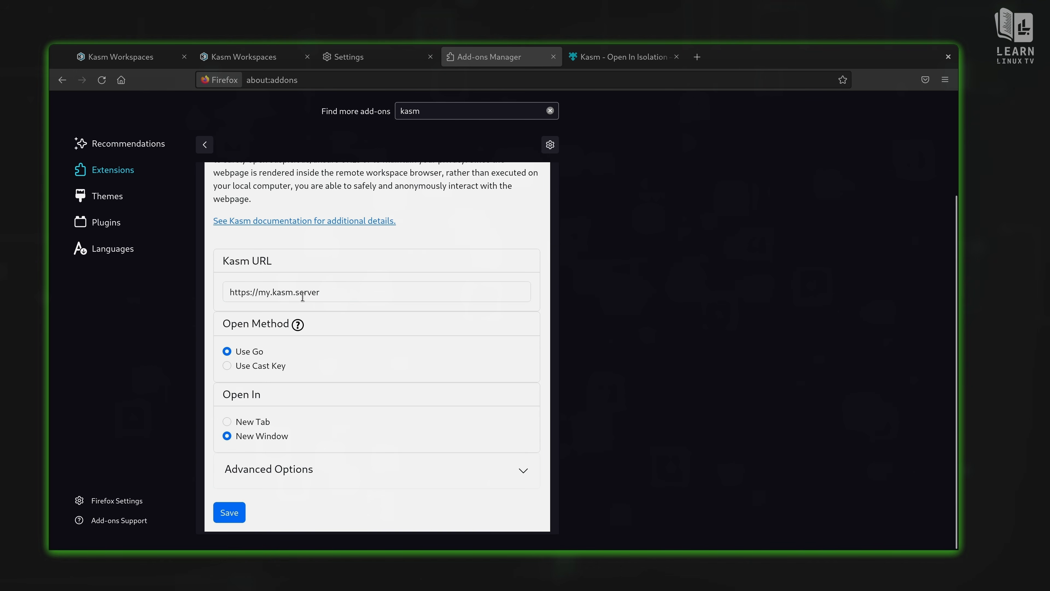
{"action": "left_click_drag", "start_coordinate": [259, 292], "coordinate": [329, 293]}
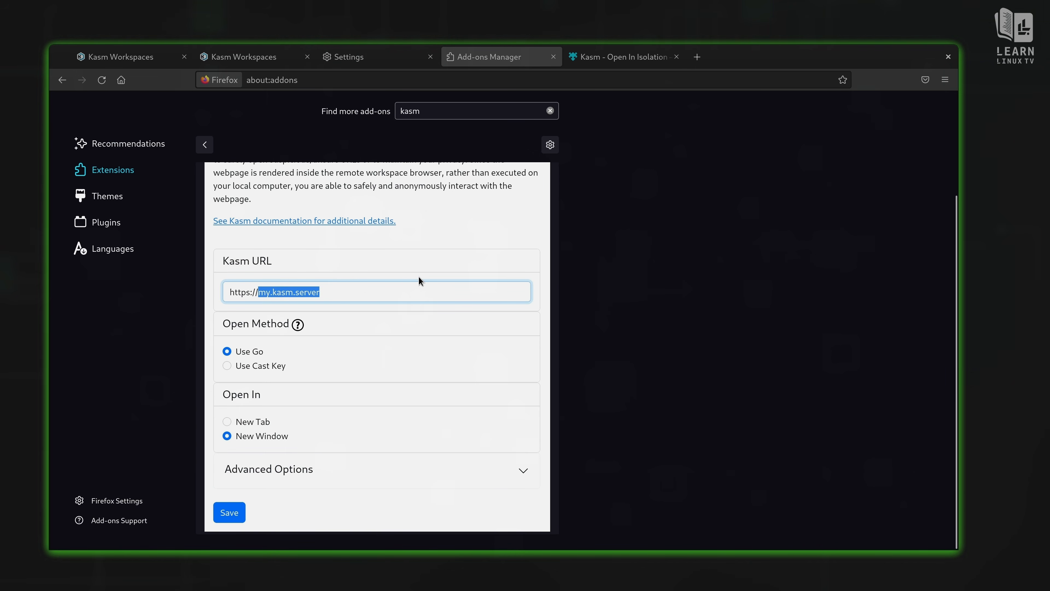
{"action": "key", "text": "ctrl+v"}
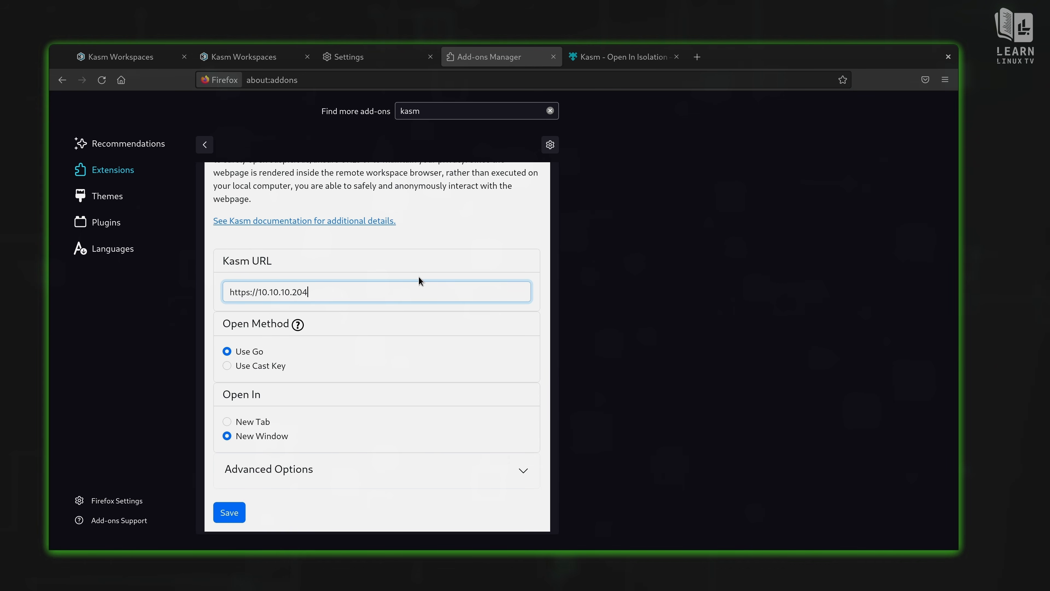
{"action": "left_click", "coordinate": [230, 512]}
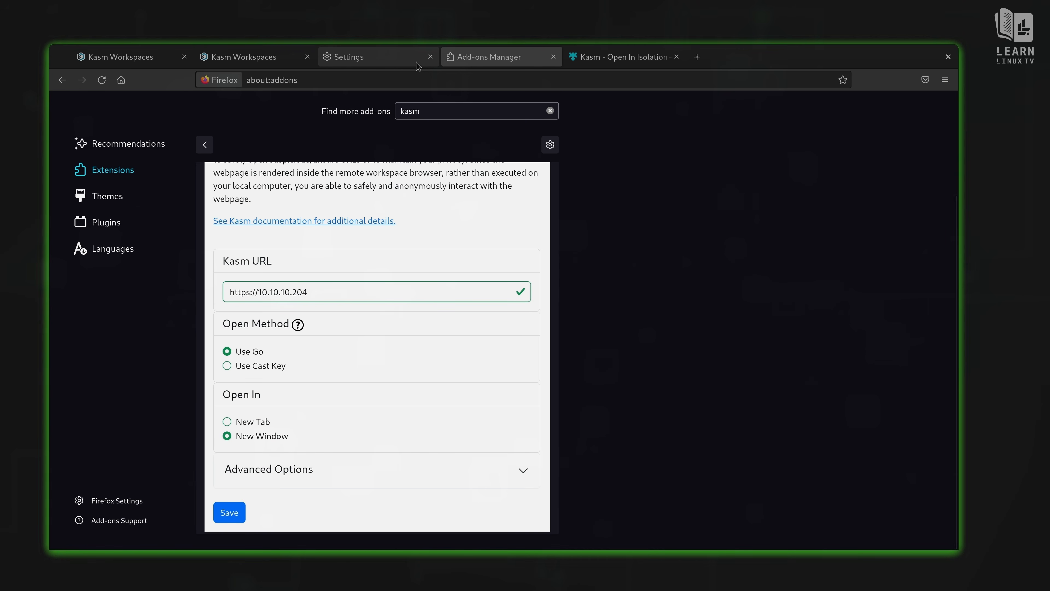
Step: Close the browser settings, add-ons manager and extension store tabs
{"action": "left_click", "coordinate": [430, 58]}
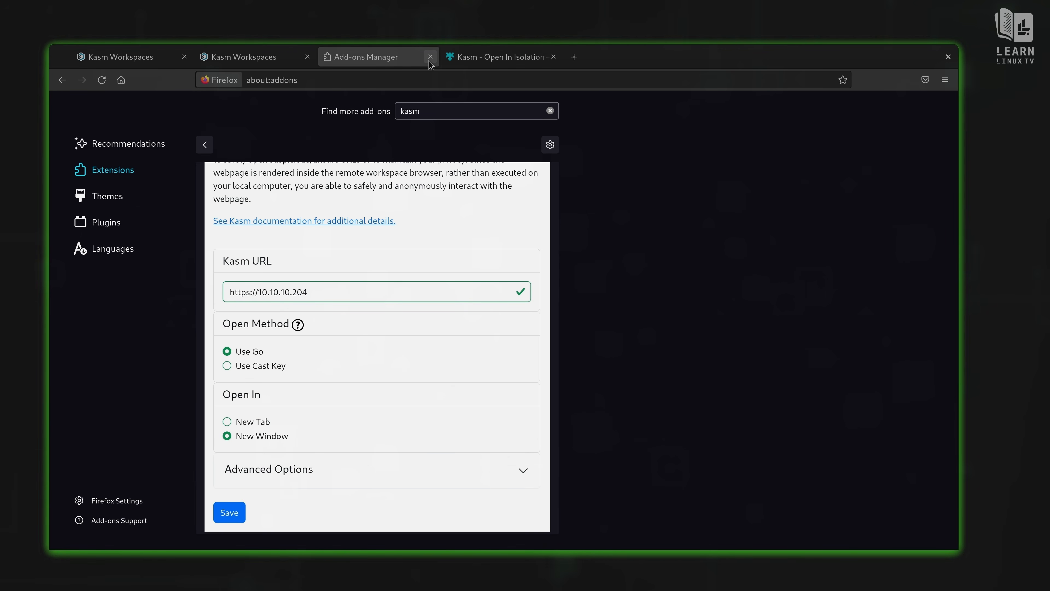
{"action": "left_click", "coordinate": [430, 58]}
{"action": "left_click", "coordinate": [432, 59]}
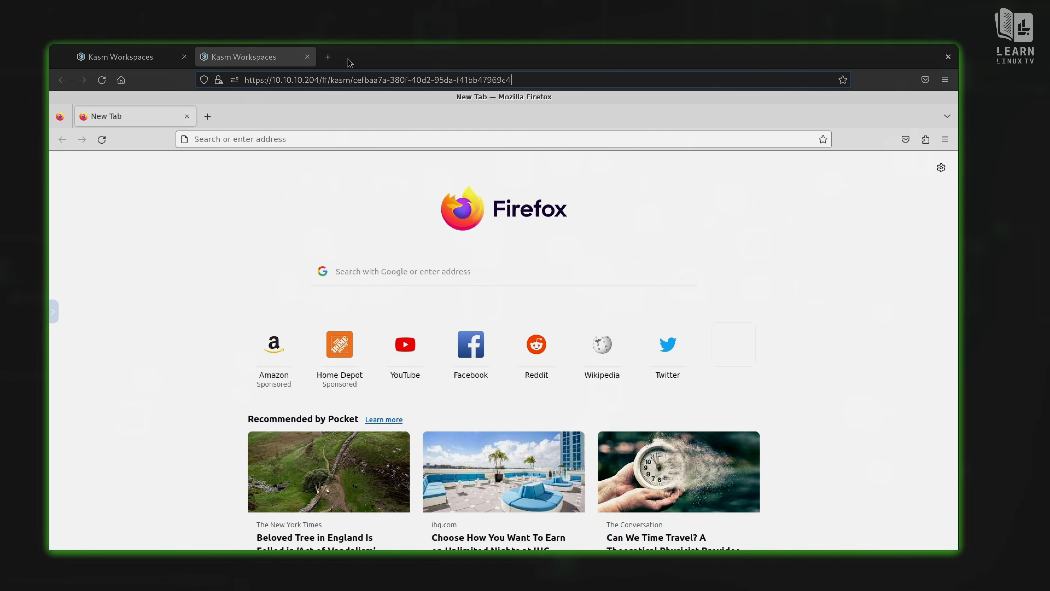
Step: Load learnlinux.tv in a new tab and bring up the article link's Open Link in Kasm option
{"action": "left_click", "coordinate": [333, 60]}
{"action": "type", "text": "l"}
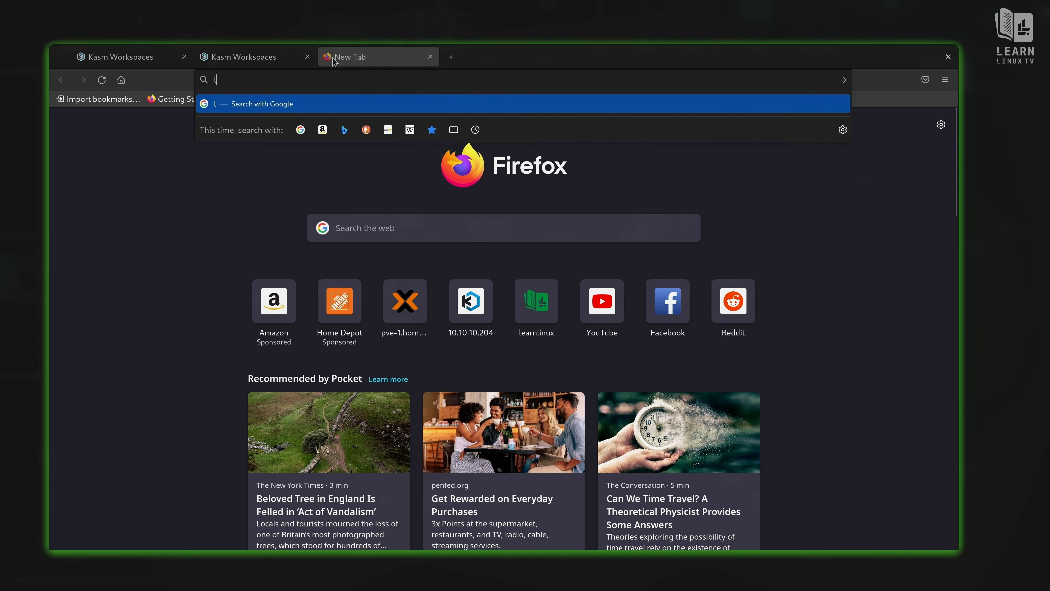
{"action": "type", "text": "earnlinux.tv"}
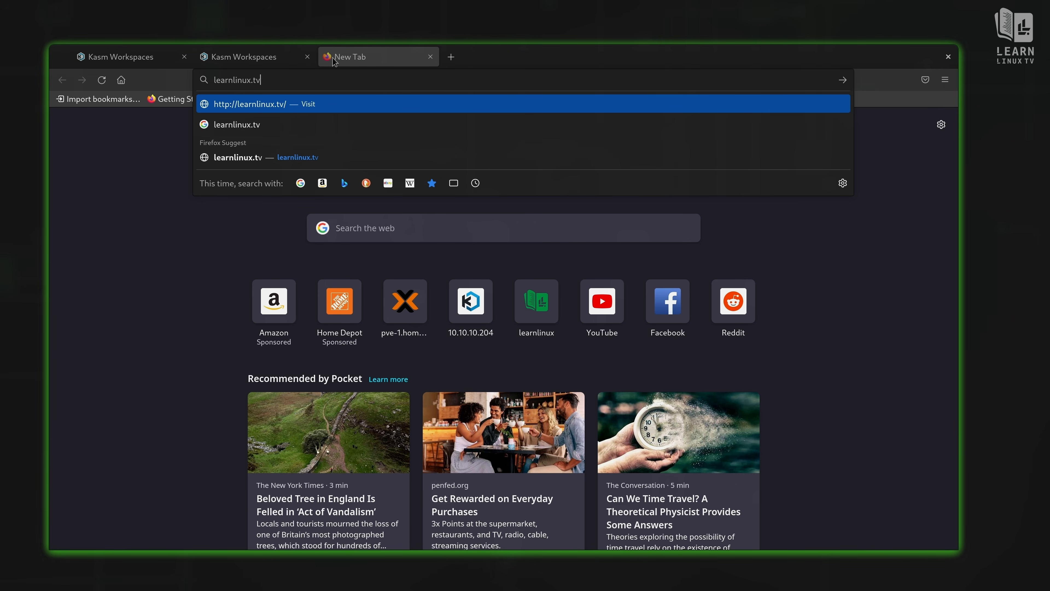
{"action": "key", "text": "Return"}
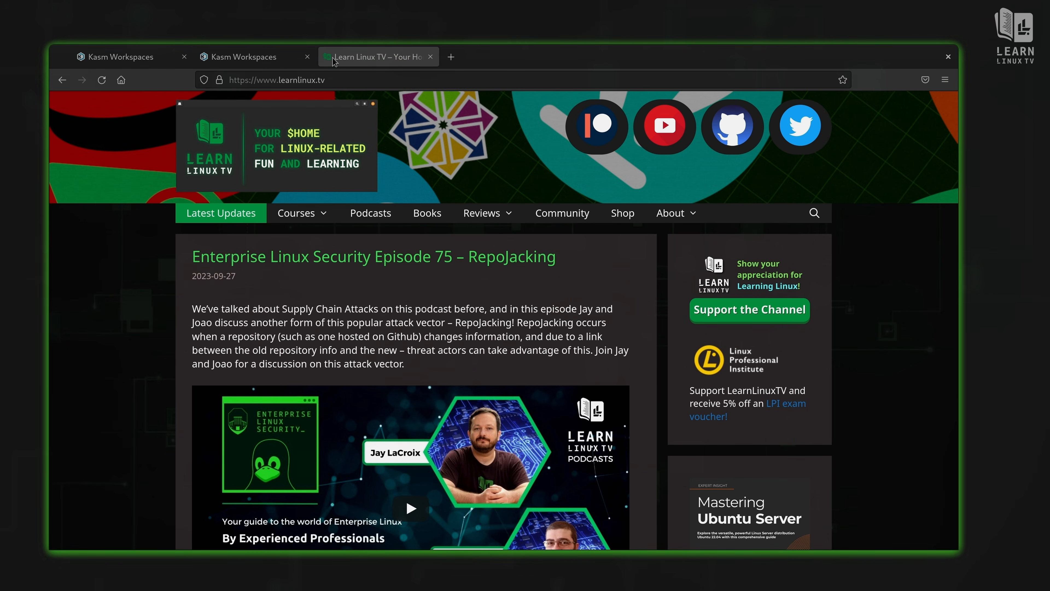
{"action": "right_click", "coordinate": [415, 258]}
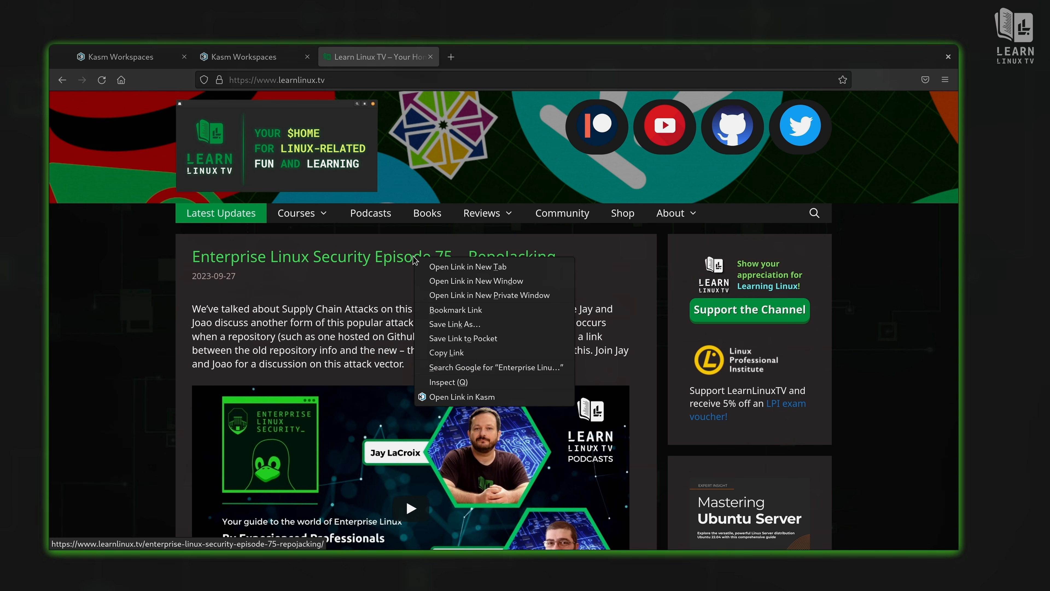
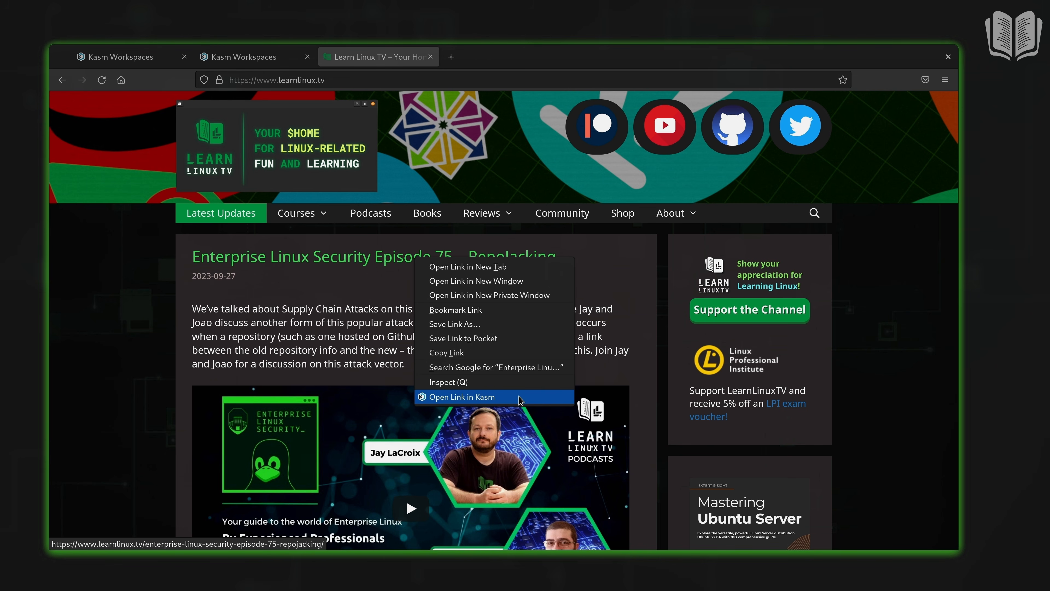
Step: Open the episode article in a Kasm Firefox session and scroll through it
{"action": "left_click", "coordinate": [519, 397]}
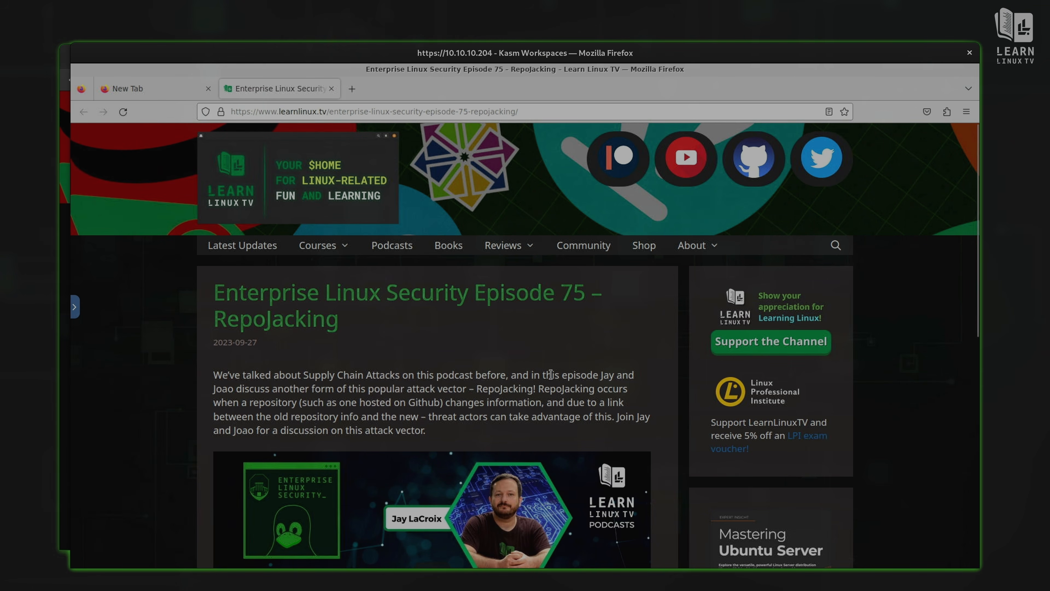
{"action": "scroll", "coordinate": [551, 374], "scroll_direction": "down", "scroll_amount": 5}
{"action": "scroll", "coordinate": [550, 374], "scroll_direction": "down", "scroll_amount": 3}
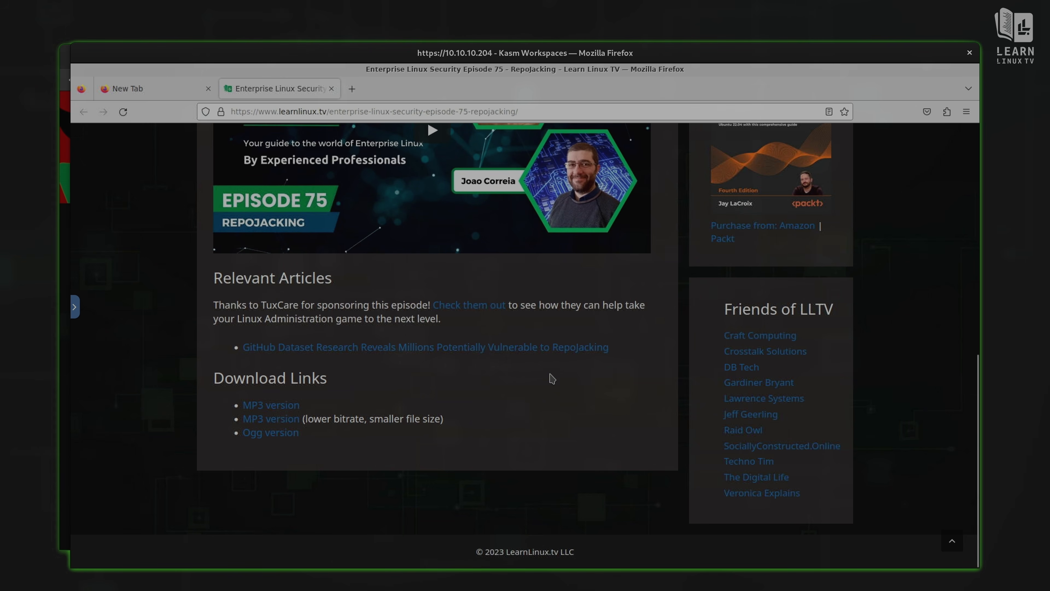
{"action": "scroll", "coordinate": [551, 375], "scroll_direction": "up", "scroll_amount": 10}
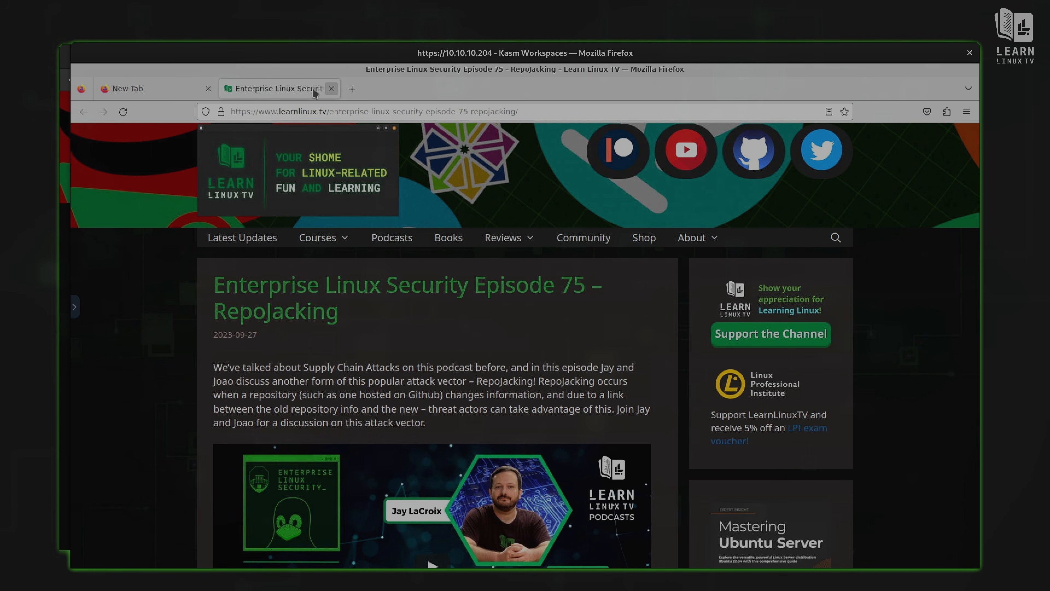
Step: Quit the remote Firefox, leave the Kasm session window, and close the Learn Linux TV tab
{"action": "left_click", "coordinate": [331, 88]}
{"action": "left_click", "coordinate": [208, 88]}
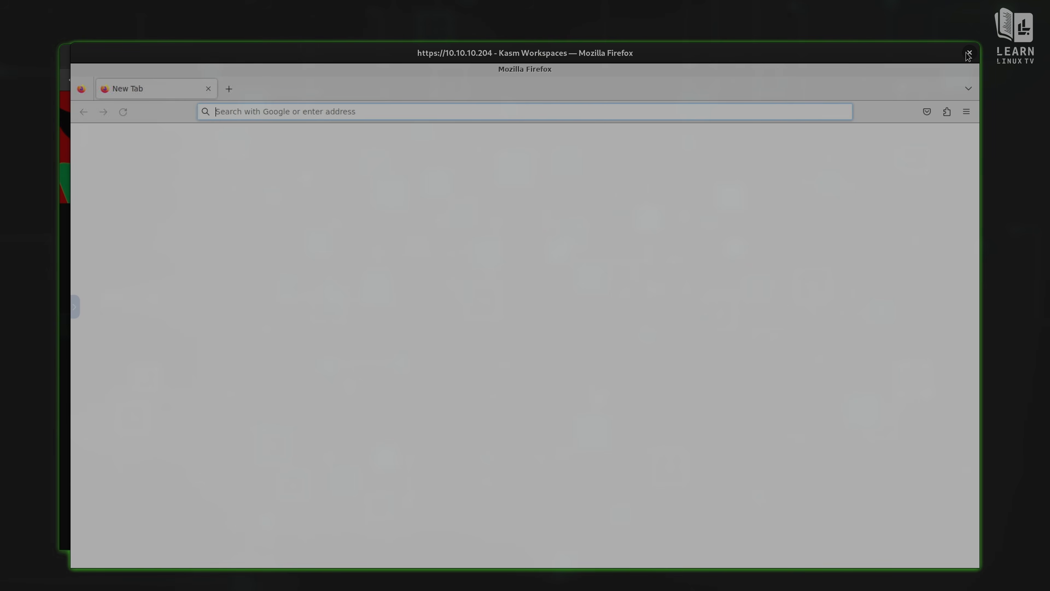
{"action": "left_click", "coordinate": [969, 54]}
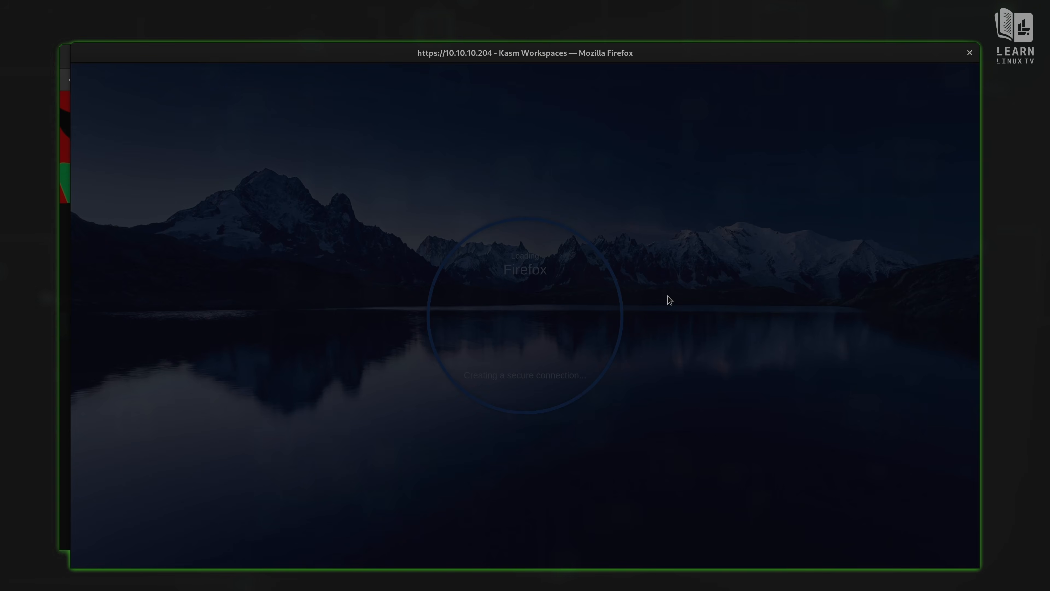
{"action": "left_click", "coordinate": [633, 340]}
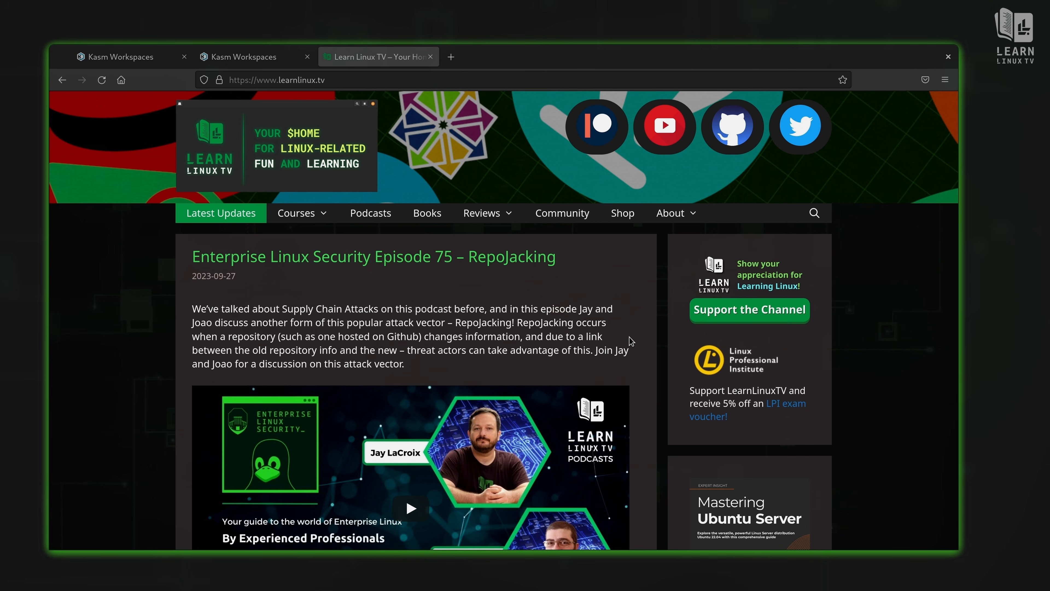
{"action": "left_click", "coordinate": [431, 57]}
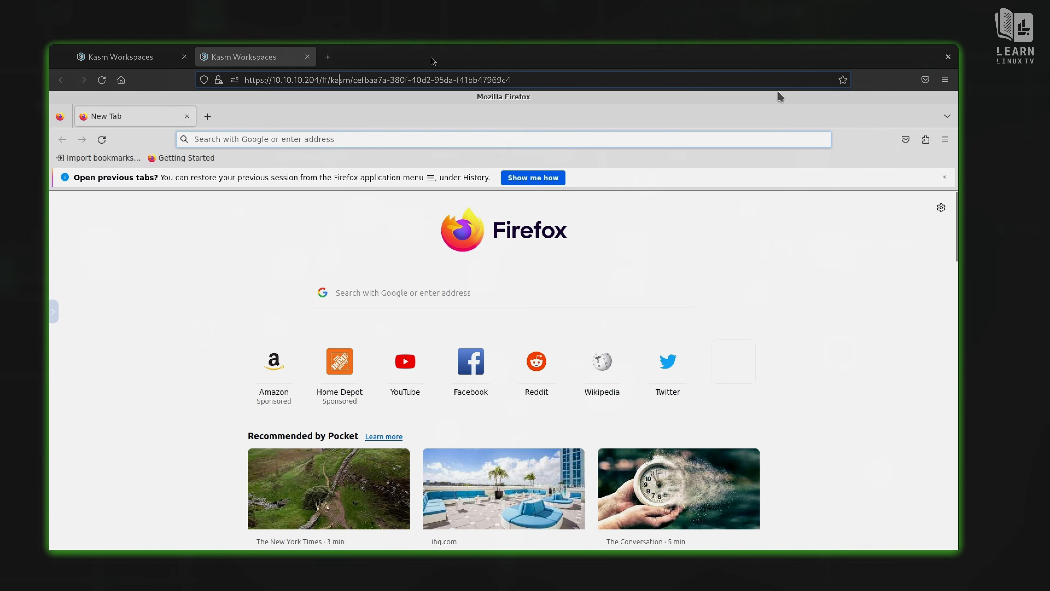
Step: Close the duplicate Kasm tab, stop the Firefox session from Workspaces, and return to Admin
{"action": "left_click", "coordinate": [308, 56]}
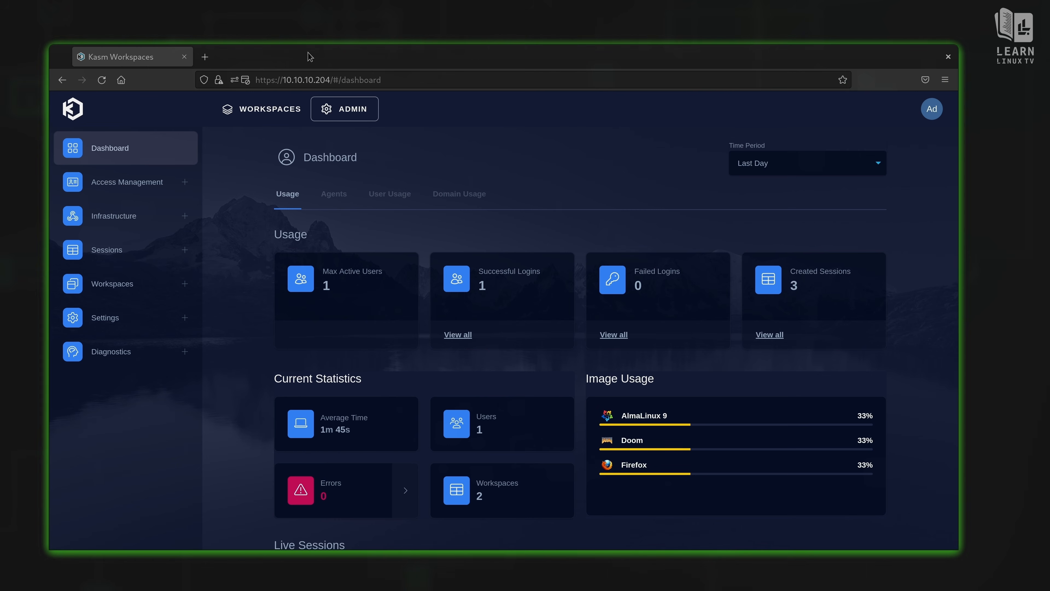
{"action": "left_click", "coordinate": [239, 109]}
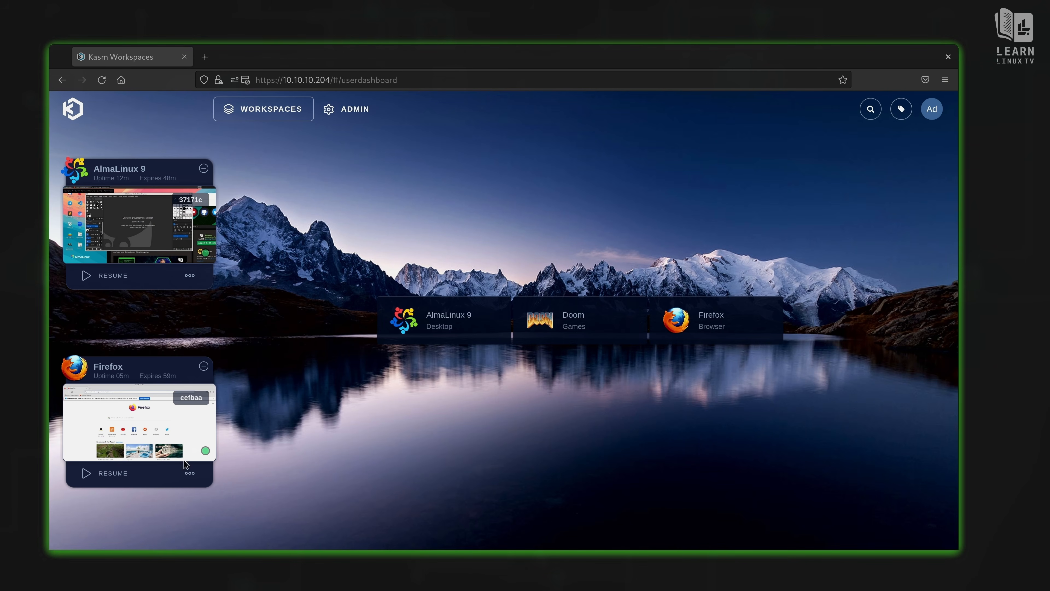
{"action": "left_click", "coordinate": [190, 473]}
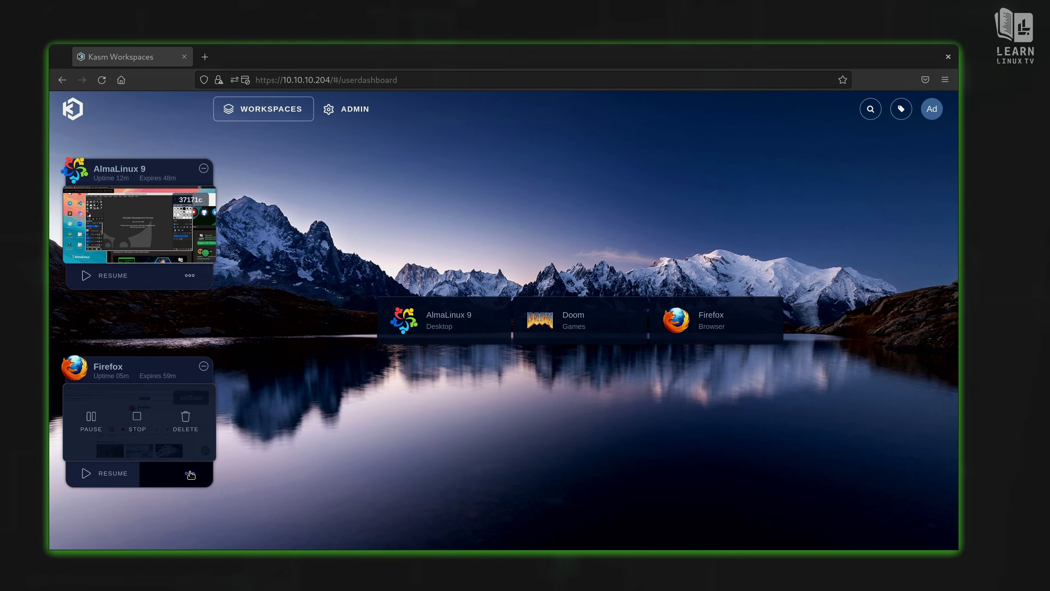
{"action": "left_click", "coordinate": [137, 419]}
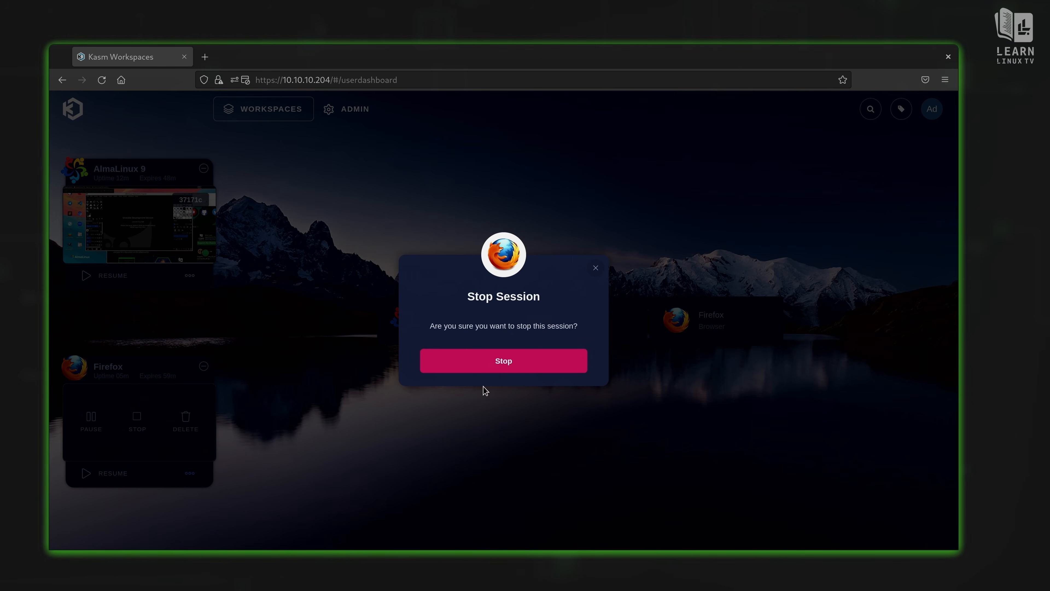
{"action": "left_click", "coordinate": [487, 364]}
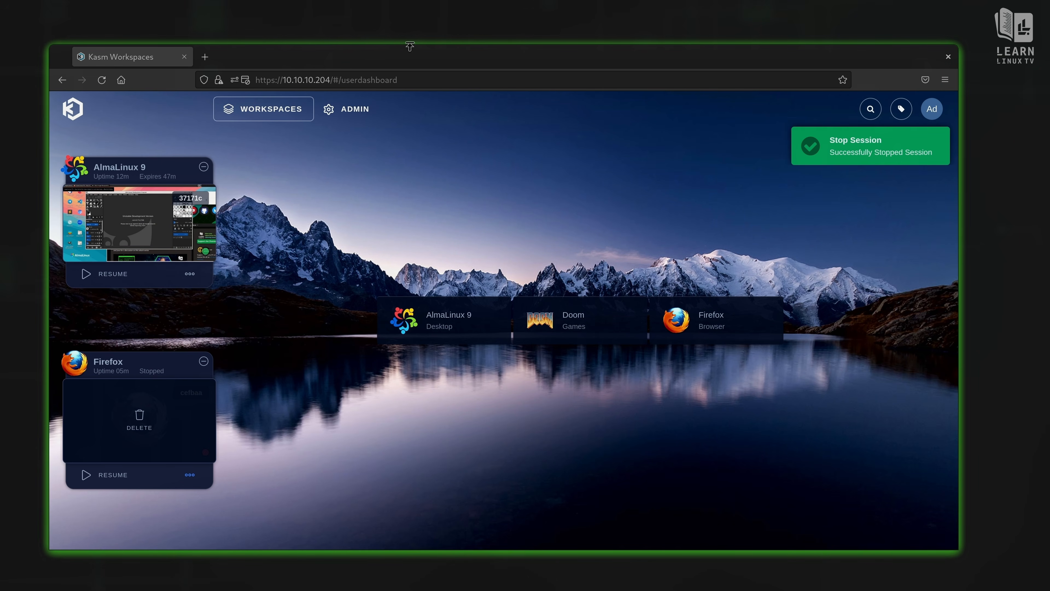
{"action": "left_click", "coordinate": [357, 109]}
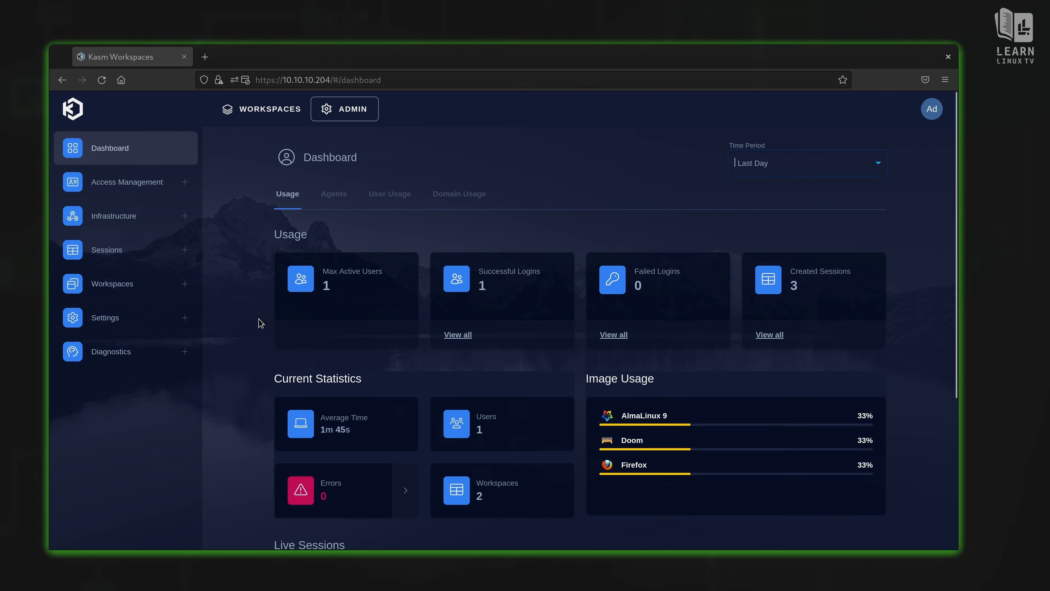
Step: Bring up the admin list of installed workspaces under Workspaces > Workspaces
{"action": "left_click", "coordinate": [147, 286]}
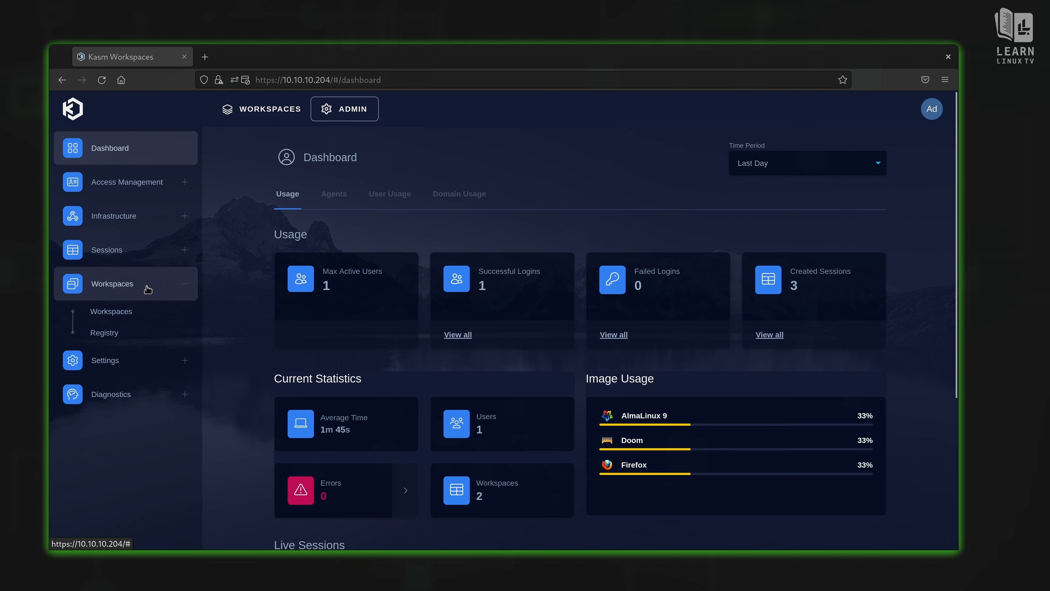
{"action": "left_click", "coordinate": [140, 319]}
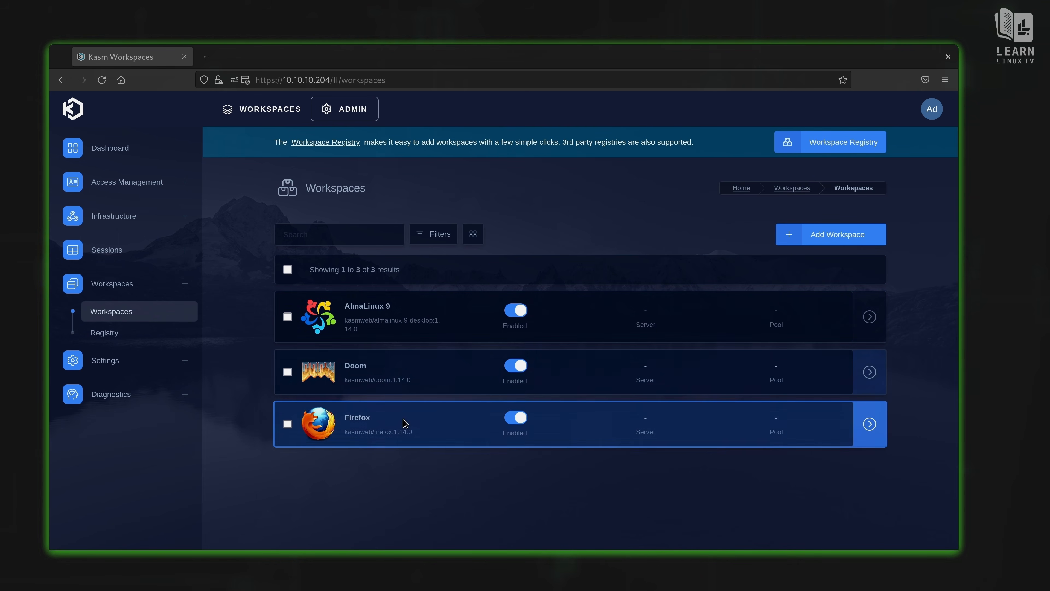
{"action": "left_click", "coordinate": [269, 110]}
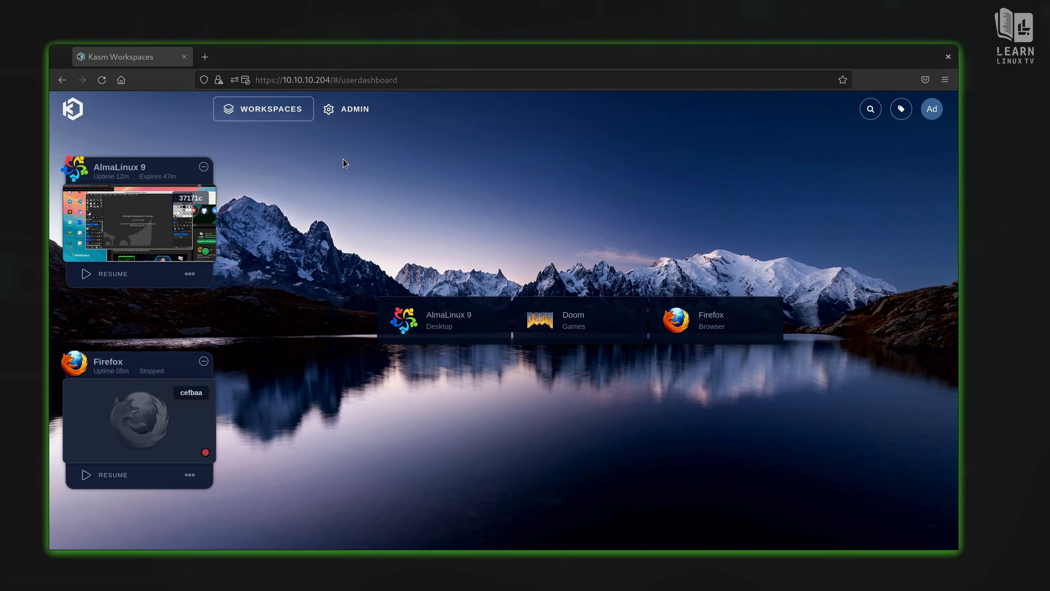
{"action": "left_click", "coordinate": [341, 114]}
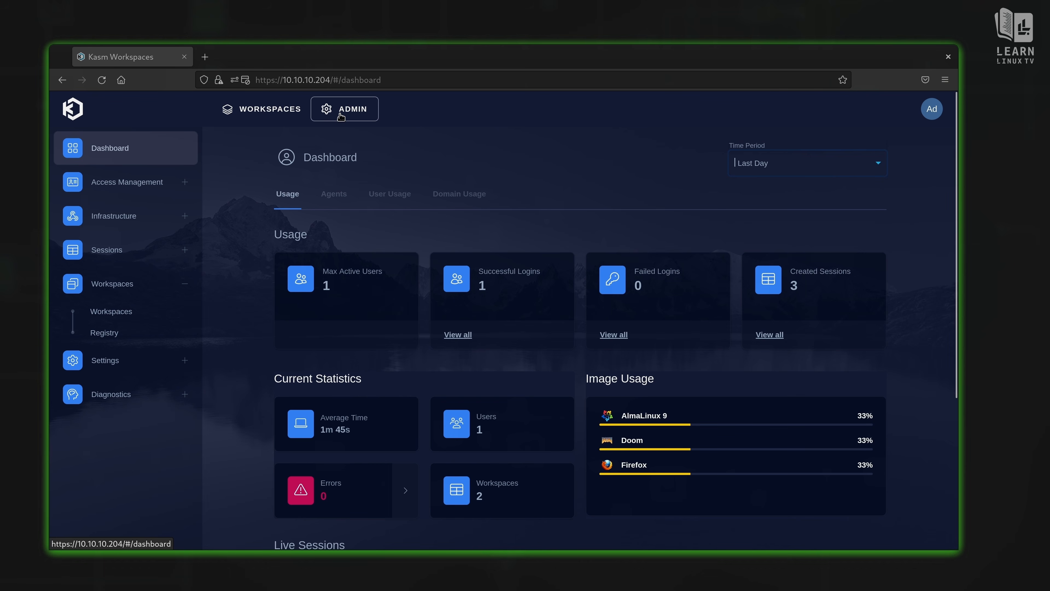
{"action": "left_click", "coordinate": [140, 314]}
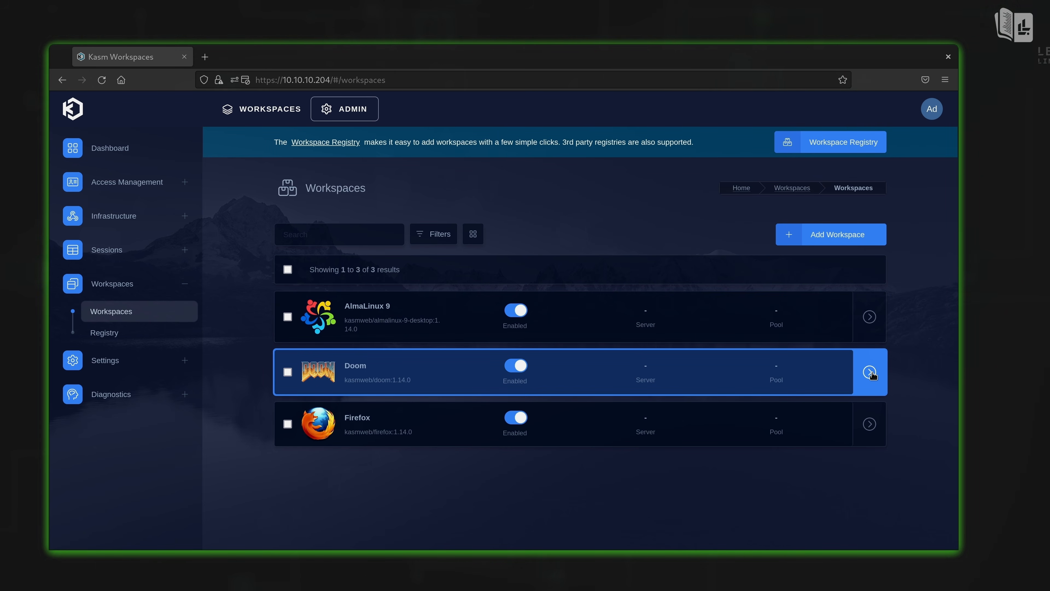
Step: Delete the Doom workspace, leaving AlmaLinux 9 and Firefox
{"action": "left_click", "coordinate": [870, 372]}
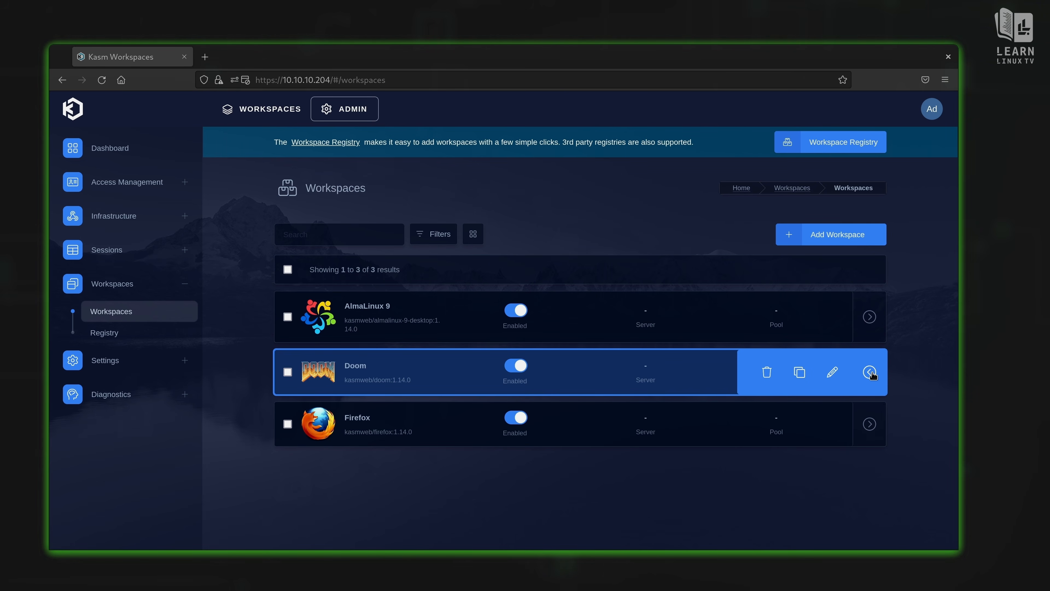
{"action": "left_click", "coordinate": [763, 376]}
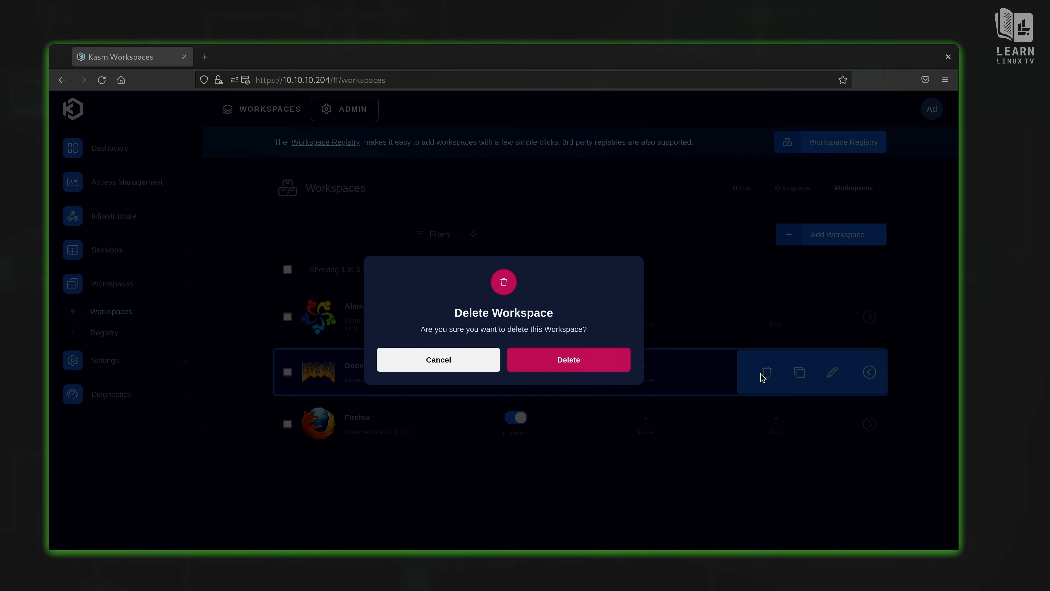
{"action": "left_click", "coordinate": [550, 363]}
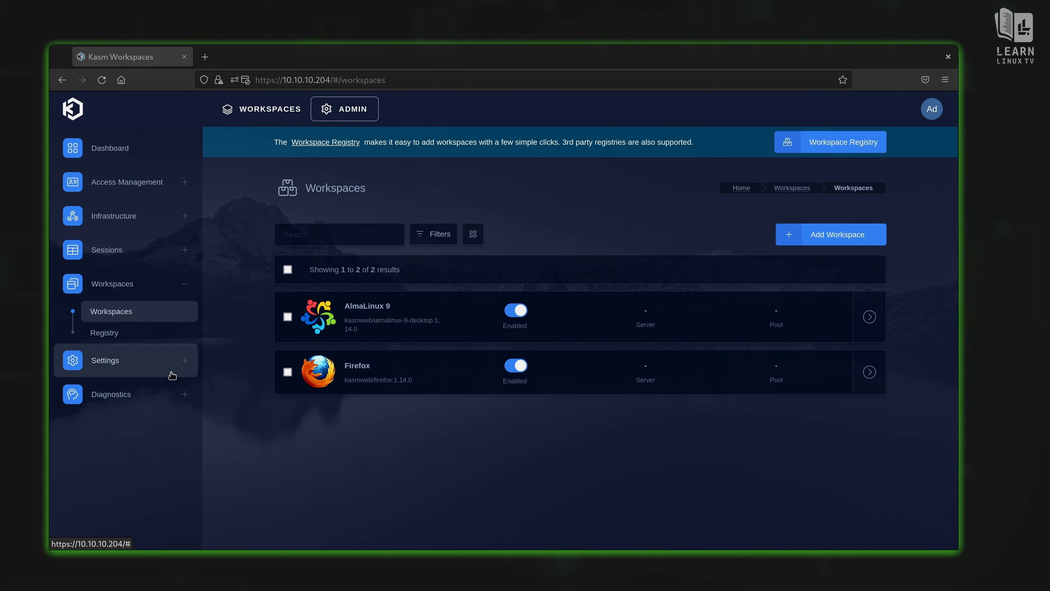
Step: Browse the Workspace Registry catalogue, then scroll the Available Workspaces list back to the top
{"action": "left_click", "coordinate": [135, 337]}
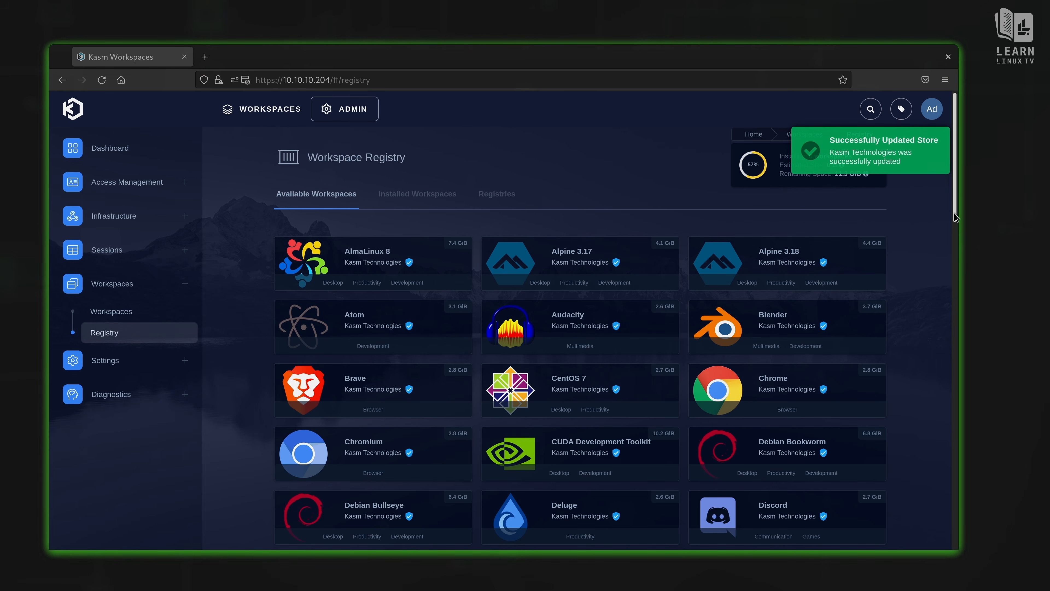
{"action": "left_click_drag", "start_coordinate": [955, 218], "coordinate": [968, 336]}
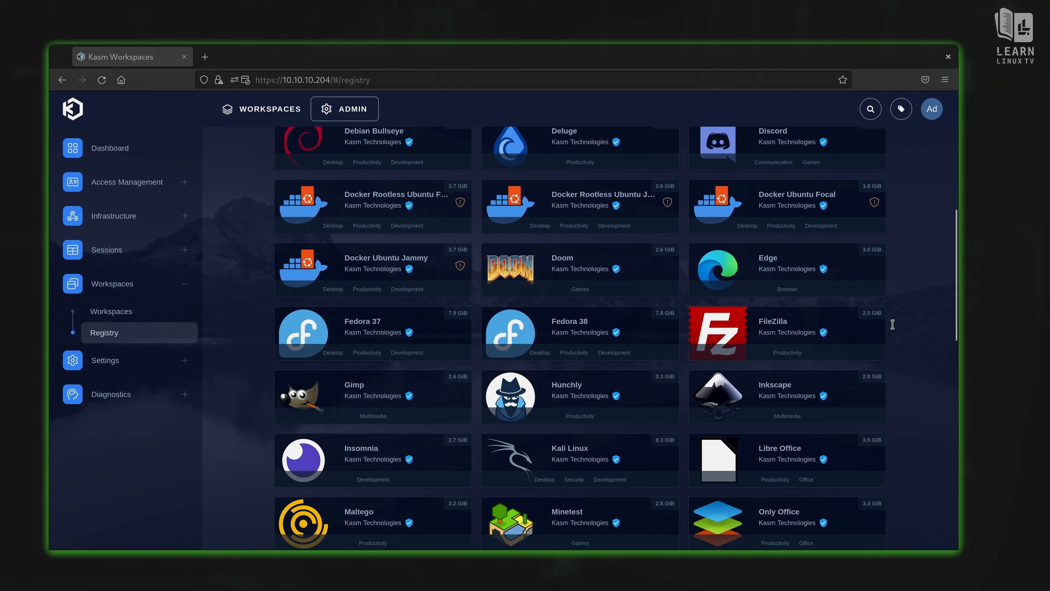
{"action": "scroll", "coordinate": [955, 317], "scroll_direction": "down", "scroll_amount": 10}
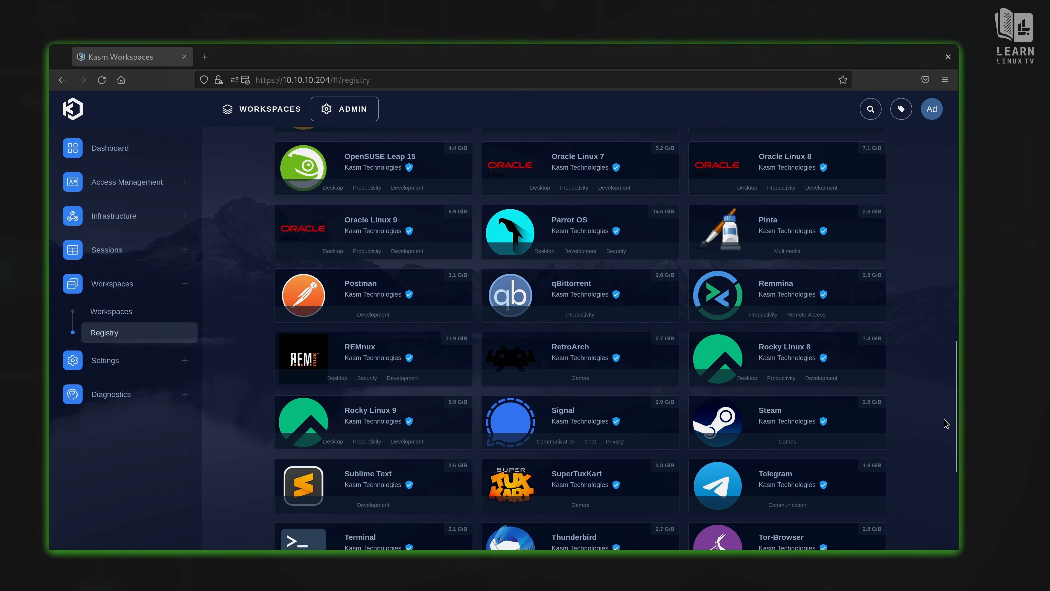
{"action": "left_click_drag", "start_coordinate": [956, 425], "coordinate": [975, 516]}
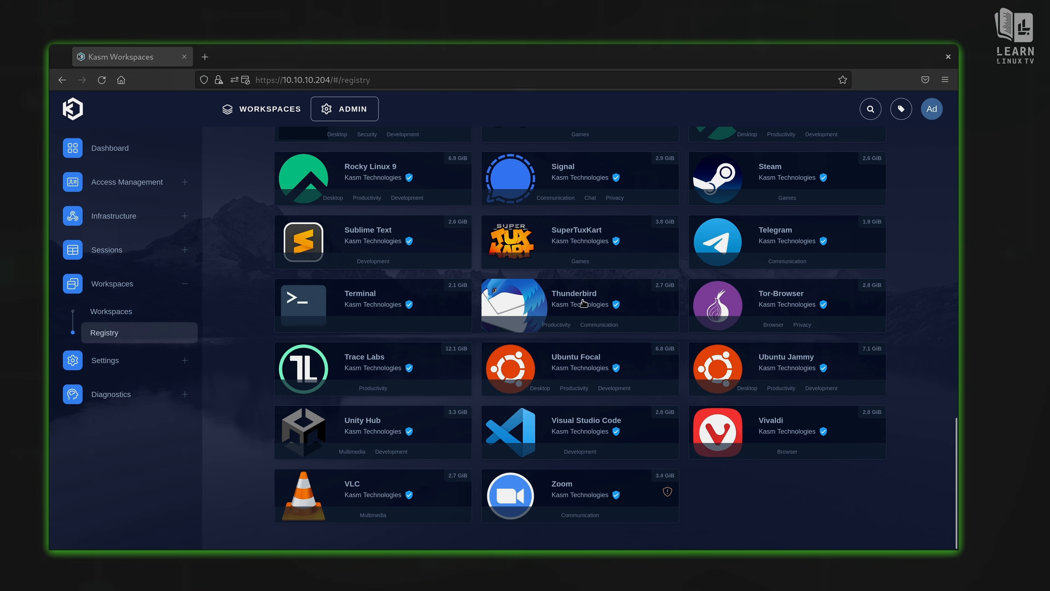
{"action": "scroll", "coordinate": [584, 304], "scroll_direction": "up", "scroll_amount": 10}
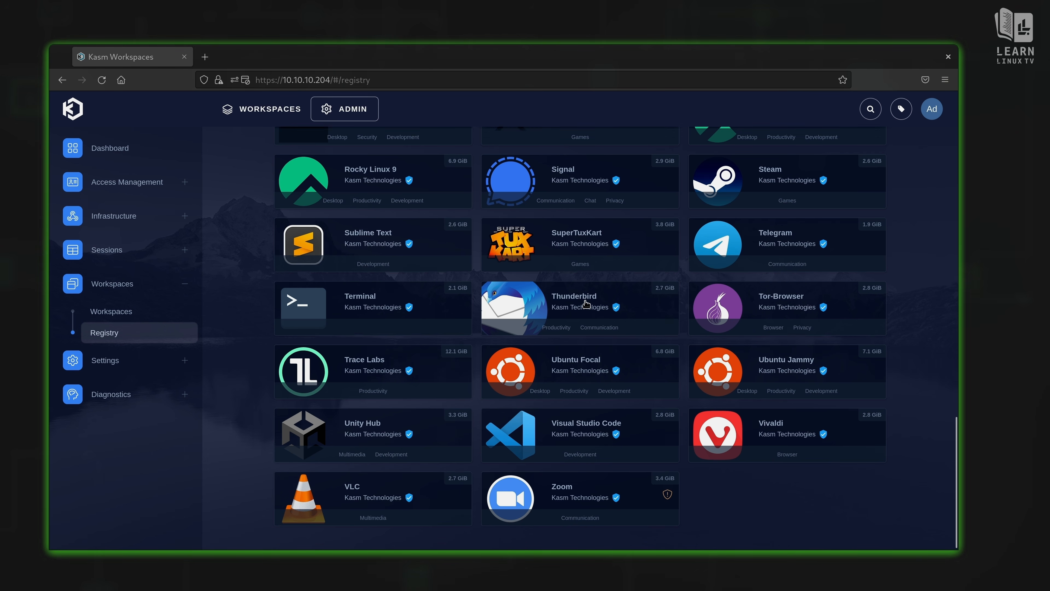
{"action": "scroll", "coordinate": [586, 305], "scroll_direction": "up", "scroll_amount": 5}
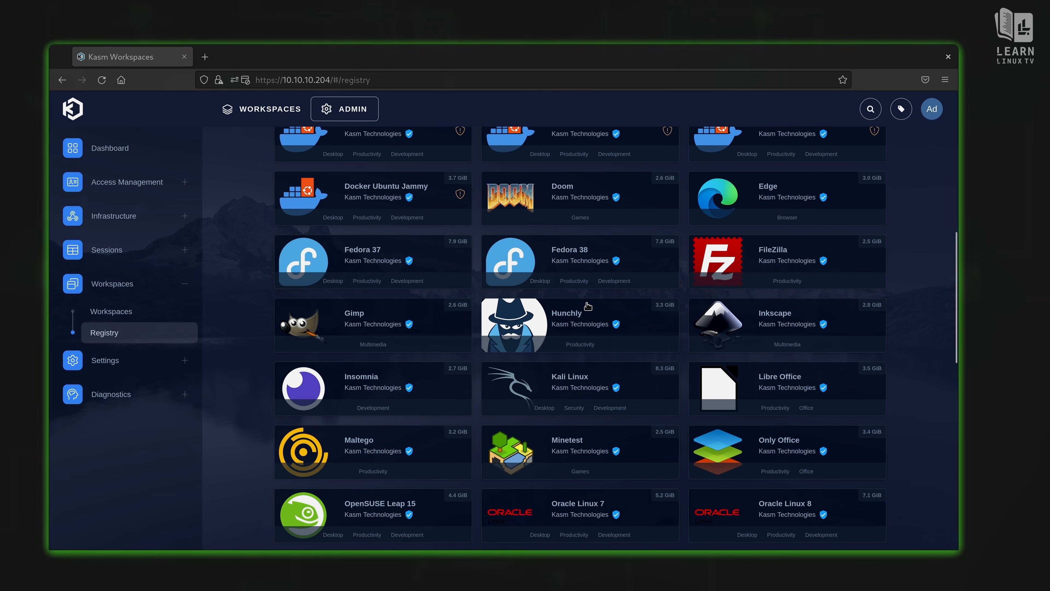
{"action": "scroll", "coordinate": [713, 392], "scroll_direction": "up", "scroll_amount": 8}
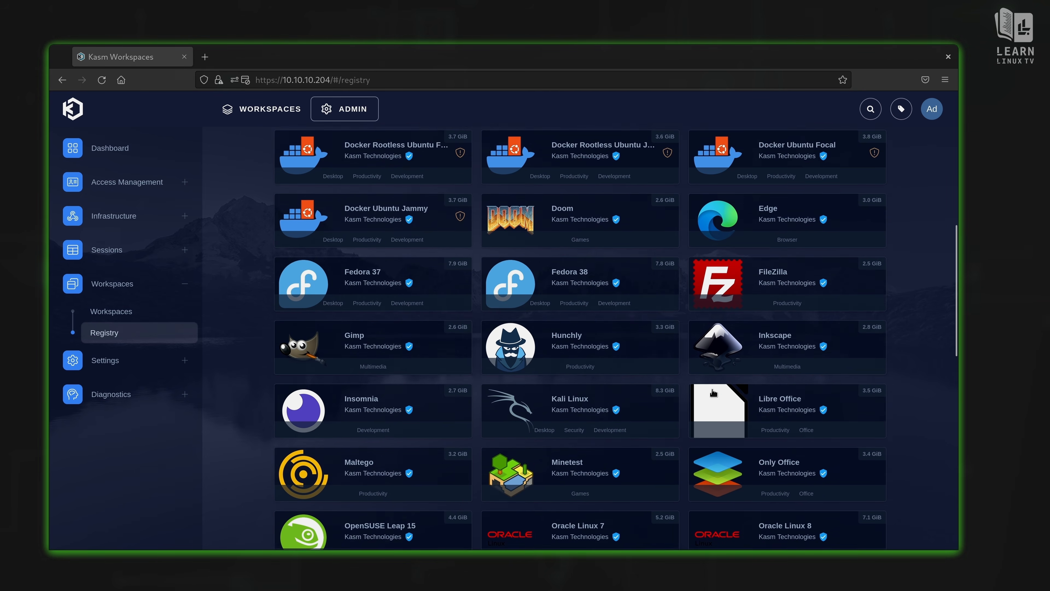
{"action": "scroll", "coordinate": [713, 391], "scroll_direction": "up", "scroll_amount": 5}
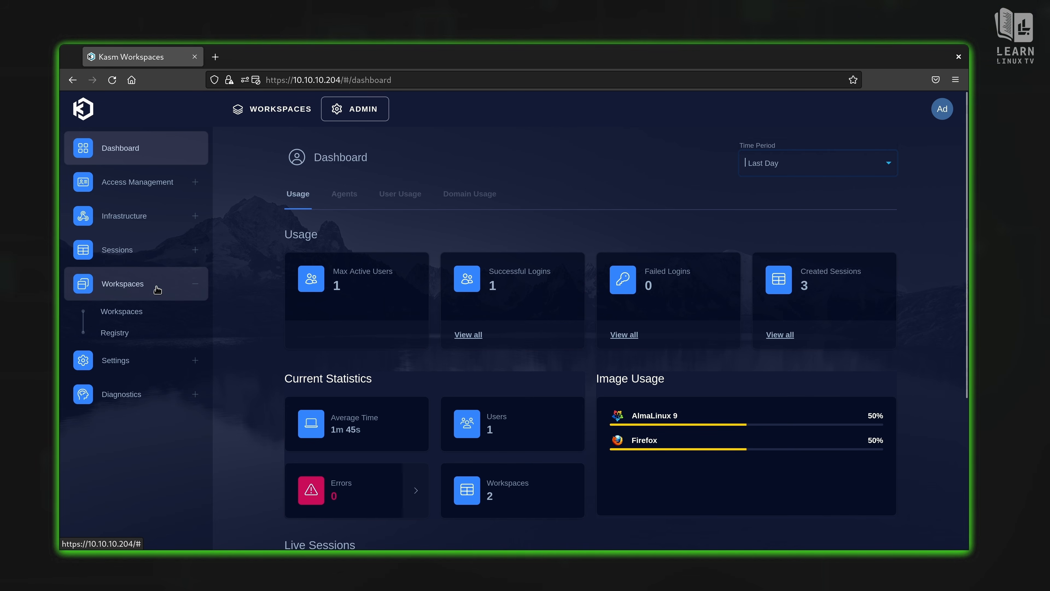
Step: Go to Workspaces > Registry and scroll the Available Workspaces grid from AlmaLinux 8 onward
{"action": "left_click", "coordinate": [126, 336]}
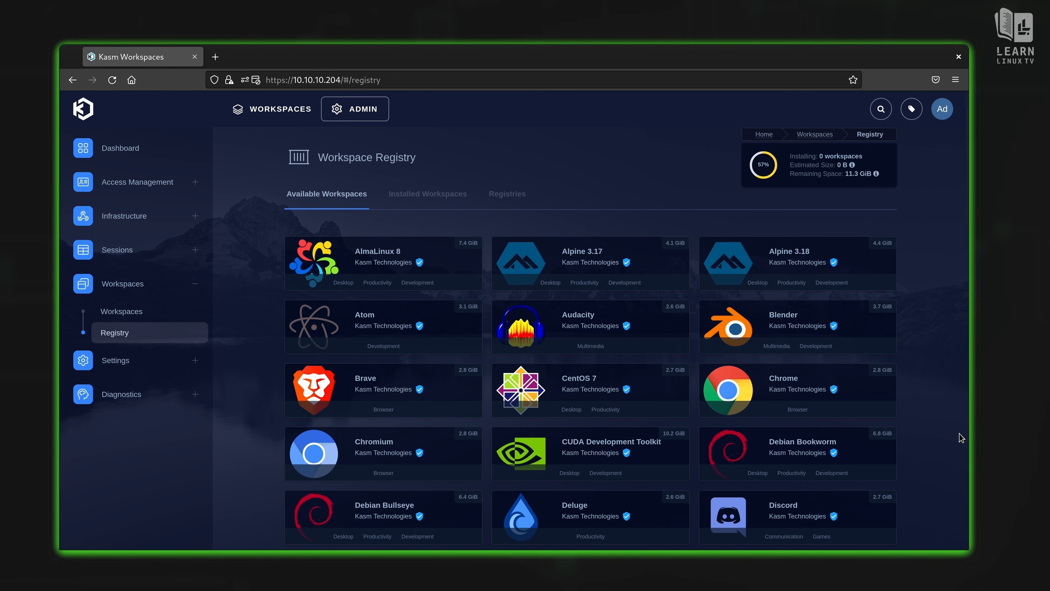
{"action": "scroll", "coordinate": [971, 211], "scroll_direction": "down", "scroll_amount": 1}
{"action": "left_click_drag", "start_coordinate": [971, 211], "coordinate": [959, 151]}
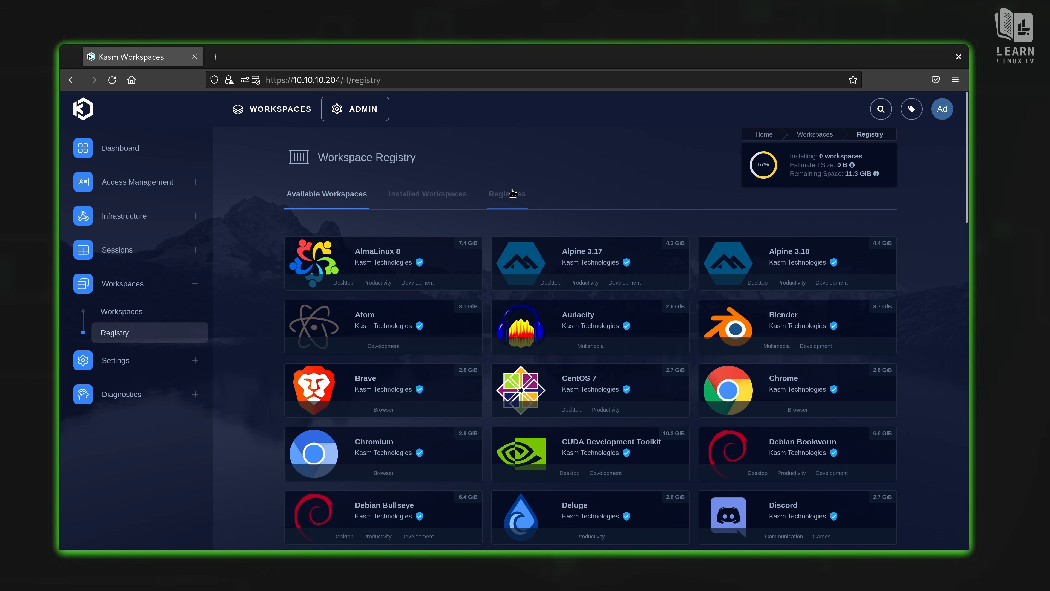
Step: Switch to the Registries tab, start a new registry entry, and open a blank browser tab
{"action": "left_click", "coordinate": [517, 206]}
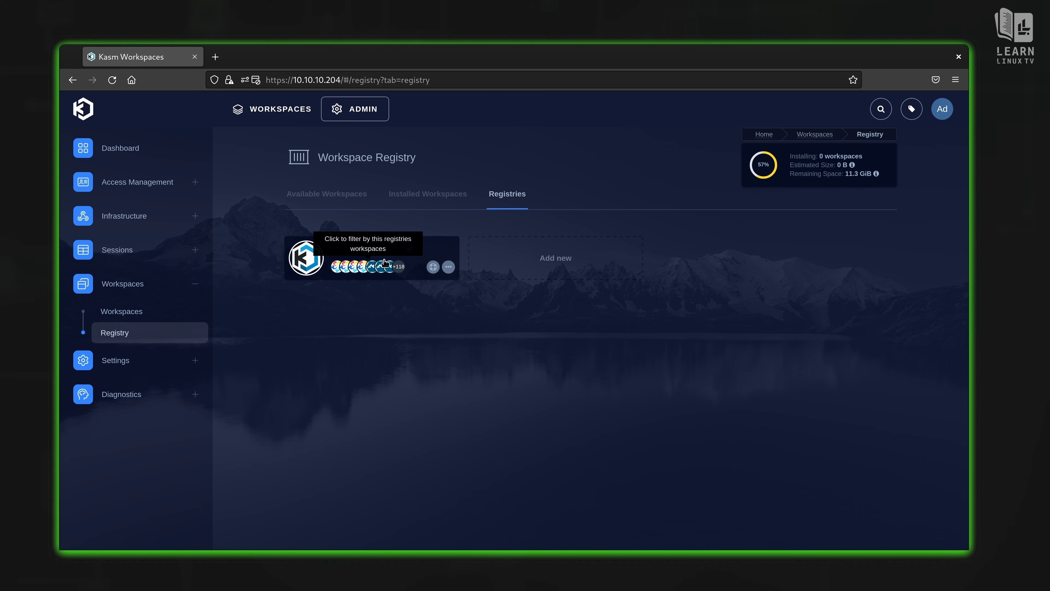
{"action": "left_click", "coordinate": [565, 259]}
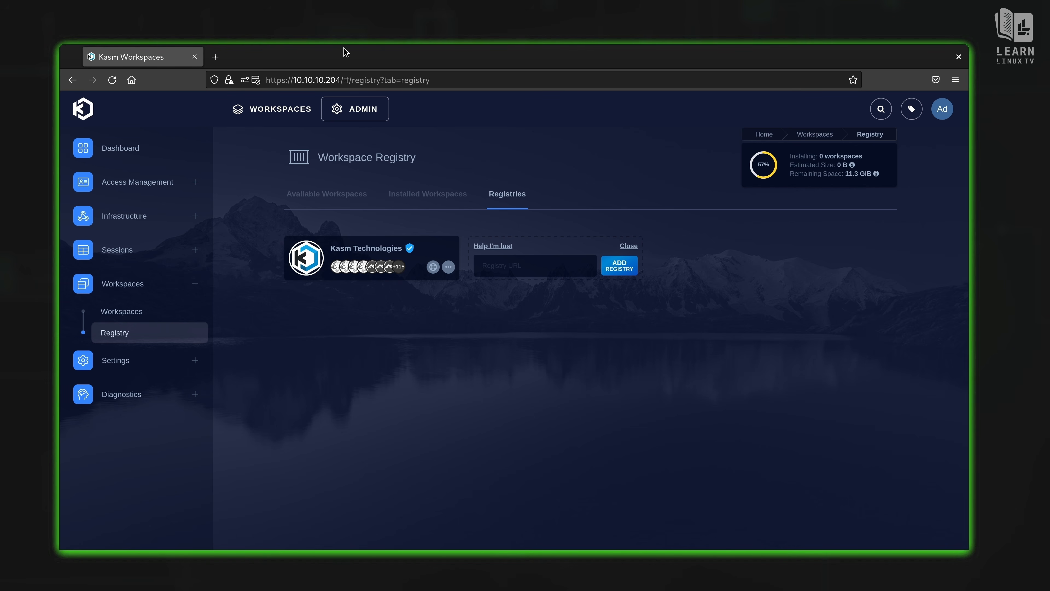
{"action": "left_click", "coordinate": [215, 56]}
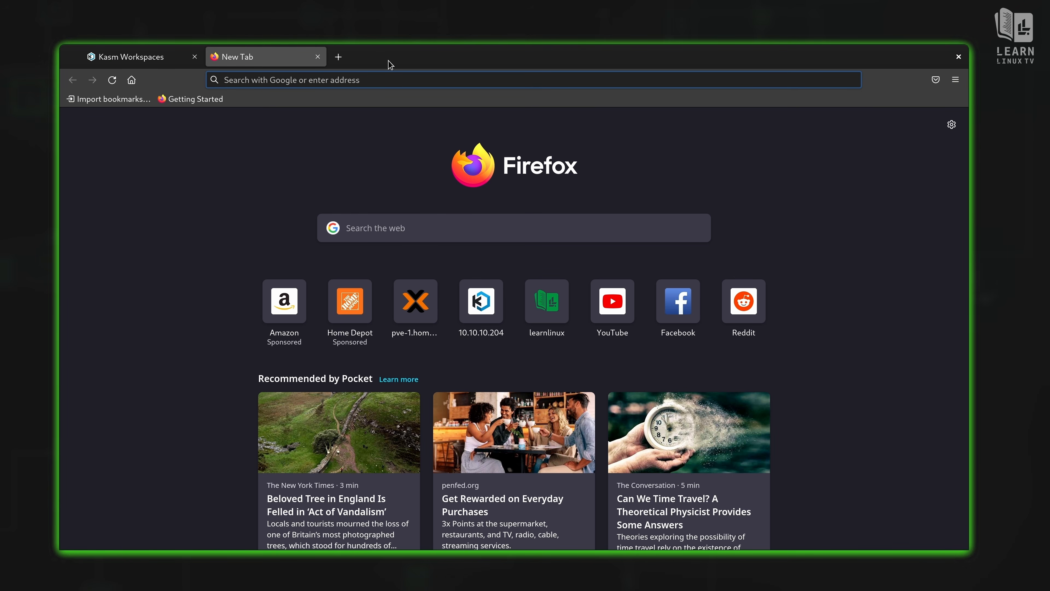
{"action": "left_click", "coordinate": [395, 81]}
{"action": "type", "text": "https://kasmregistry.linuxserver.io/1.0/"}
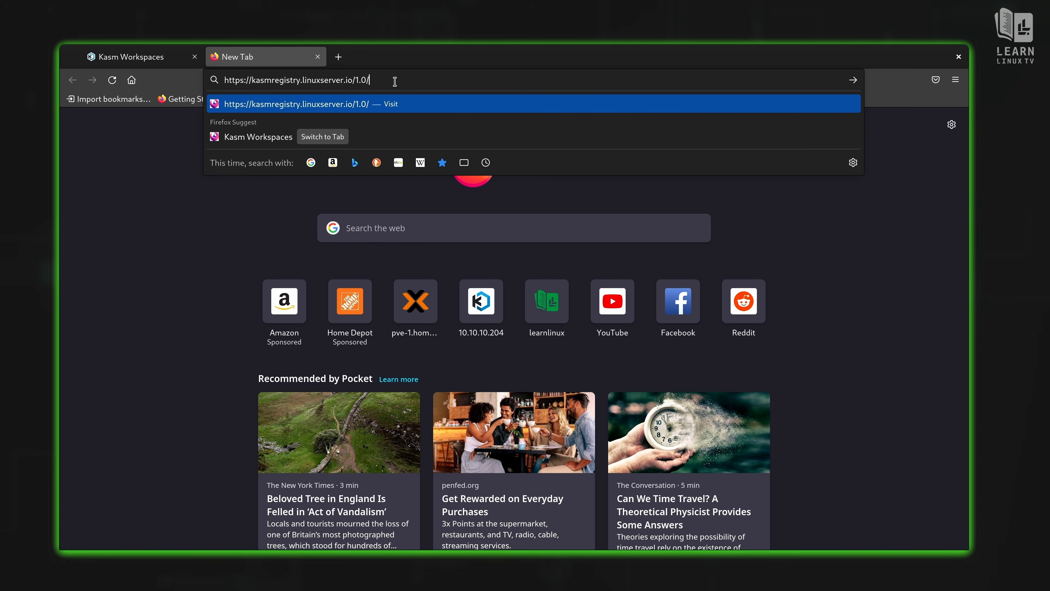
{"action": "key", "text": "Return"}
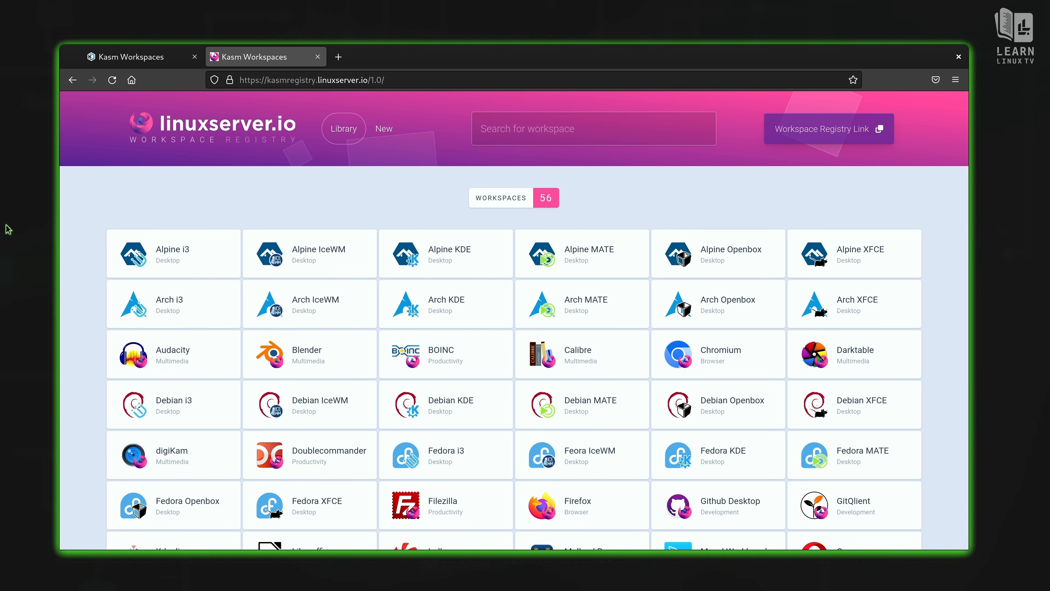
Step: Browse linuxserver.io and its Fleet list, close those tabs, and copy the Workspace Registry Link
{"action": "key", "text": "ctrl+t"}
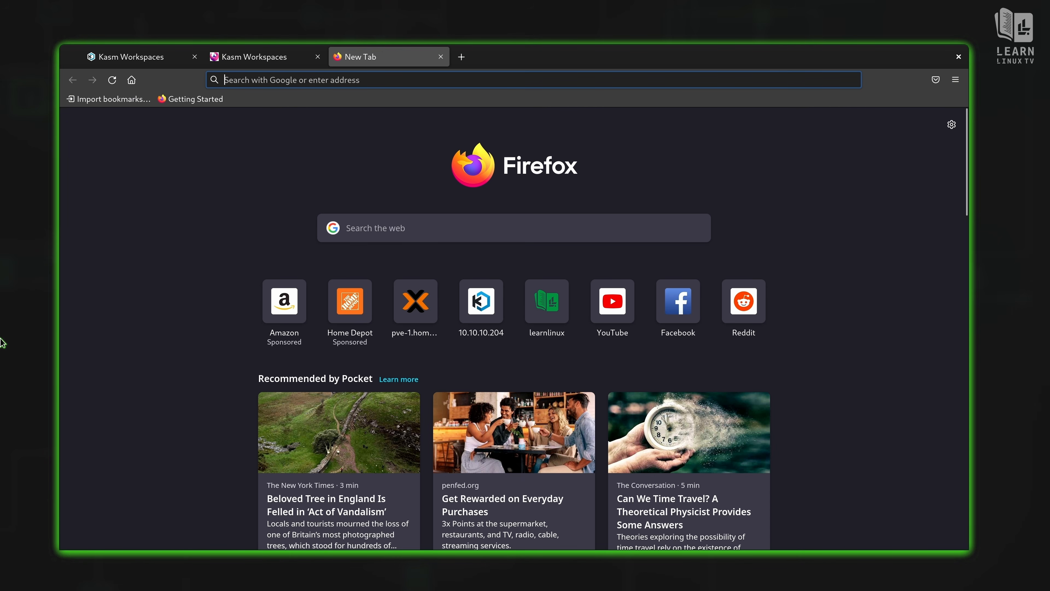
{"action": "type", "text": "linuxser"}
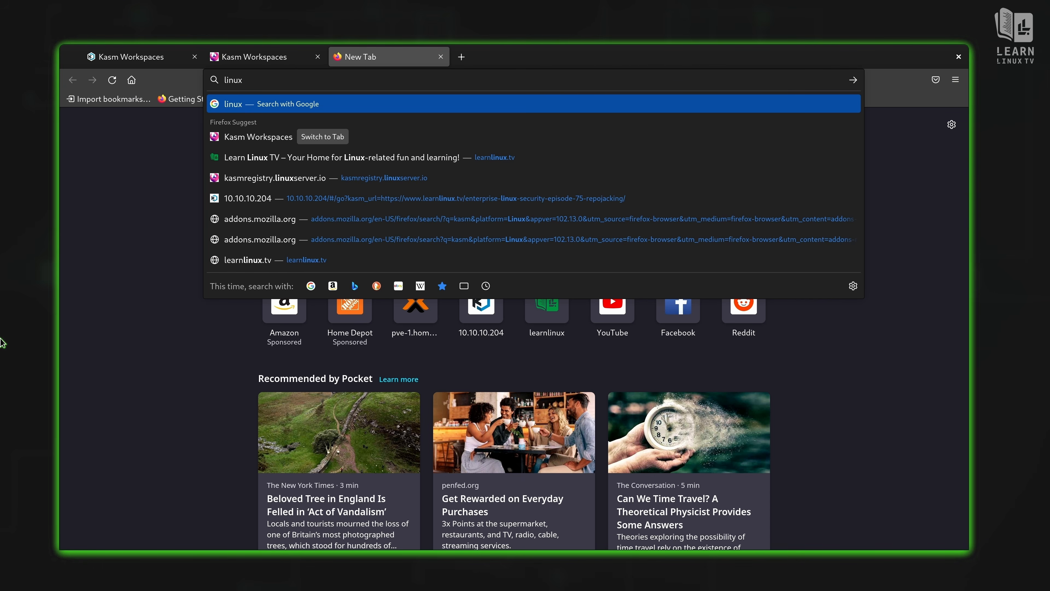
{"action": "type", "text": "ver.io"}
{"action": "key", "text": "Return"}
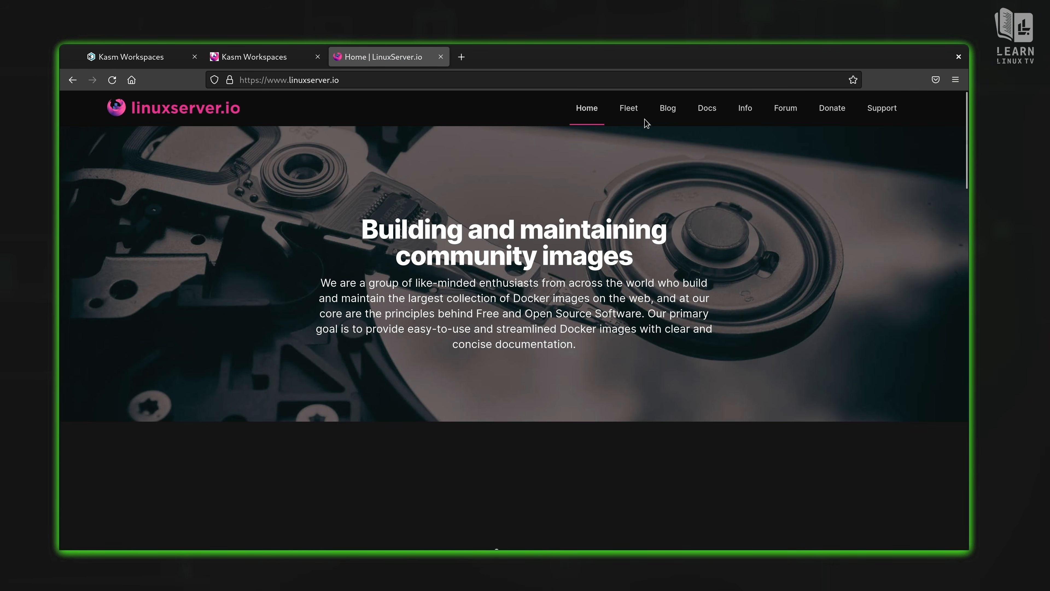
{"action": "left_click", "coordinate": [629, 108]}
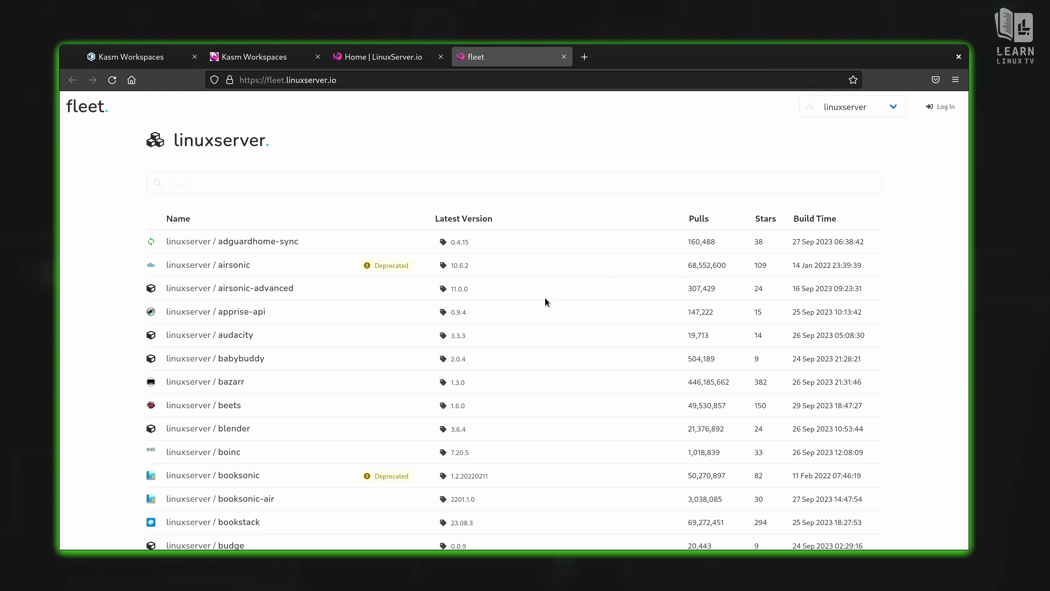
{"action": "scroll", "coordinate": [567, 302], "scroll_direction": "down", "scroll_amount": 6}
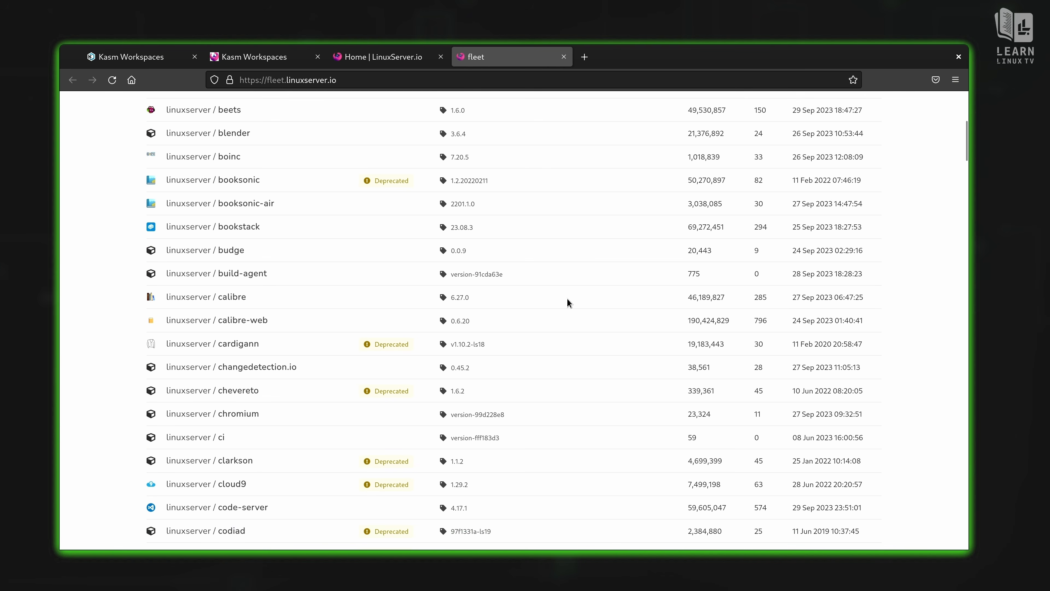
{"action": "scroll", "coordinate": [567, 302], "scroll_direction": "down", "scroll_amount": 6}
{"action": "scroll", "coordinate": [567, 302], "scroll_direction": "up", "scroll_amount": 12}
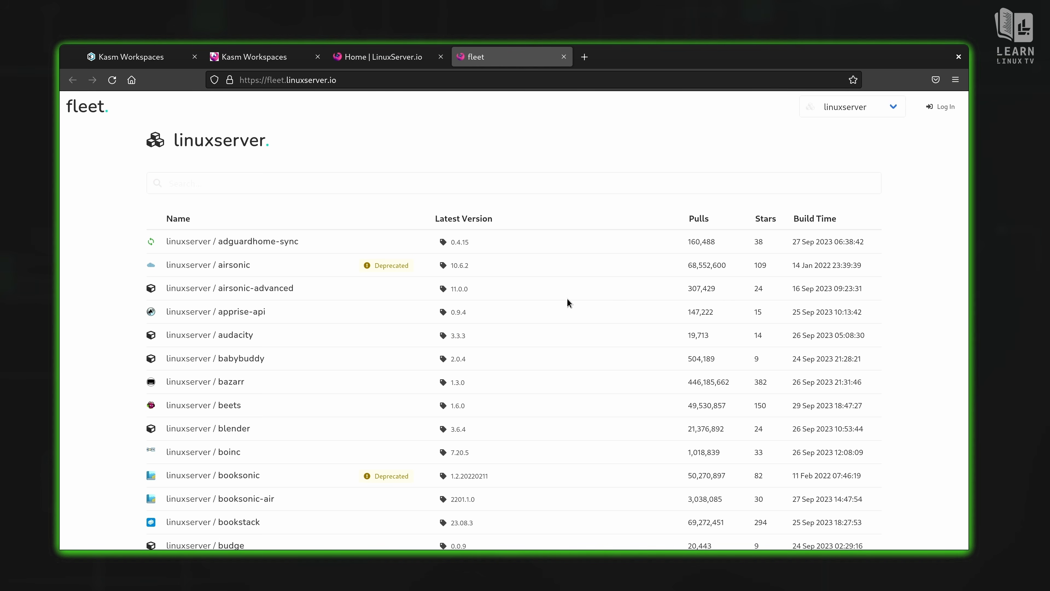
{"action": "left_click", "coordinate": [564, 58]}
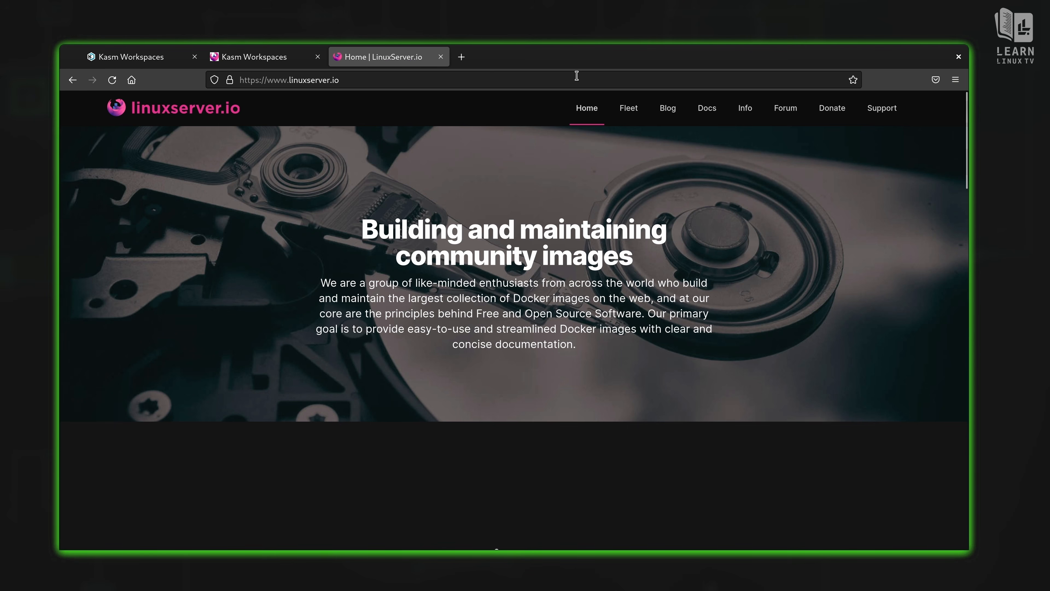
{"action": "left_click", "coordinate": [441, 57]}
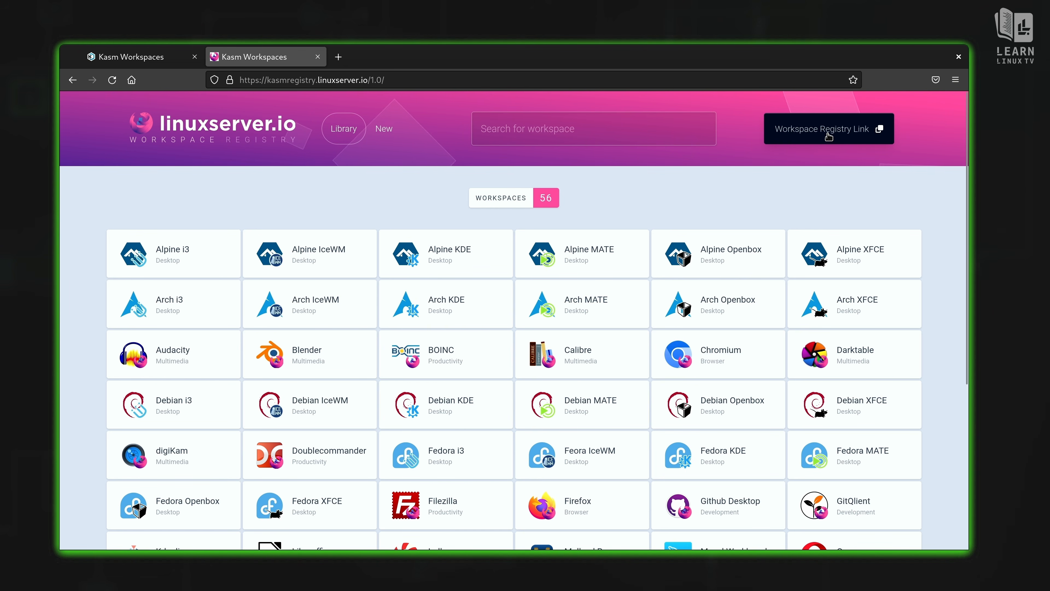
{"action": "left_click", "coordinate": [838, 137]}
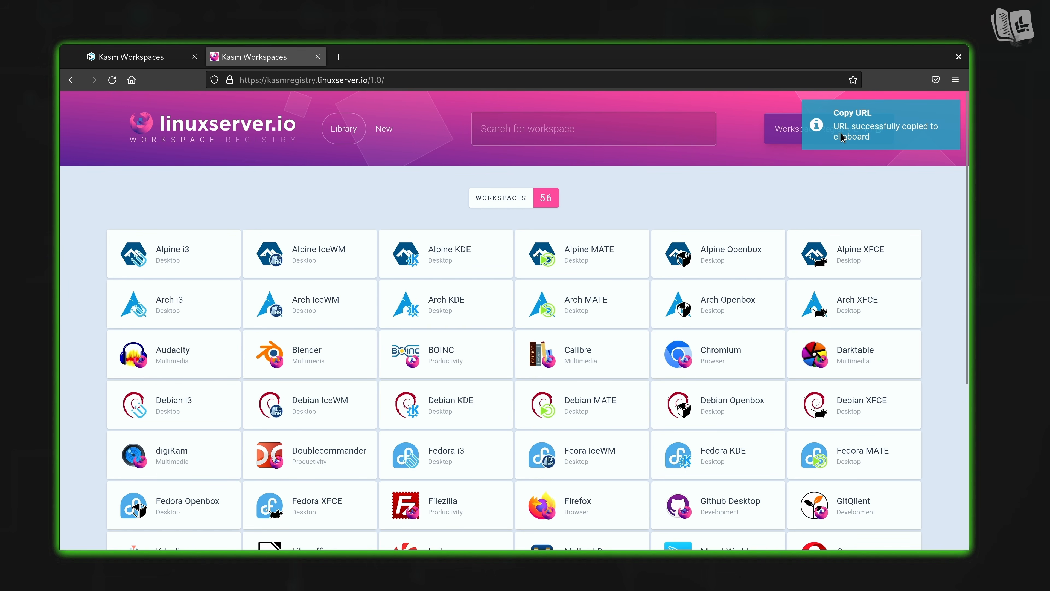
Step: Paste the LinuxServer.io registry URL into Kasm's Registry URL field and add the registry
{"action": "left_click", "coordinate": [136, 57]}
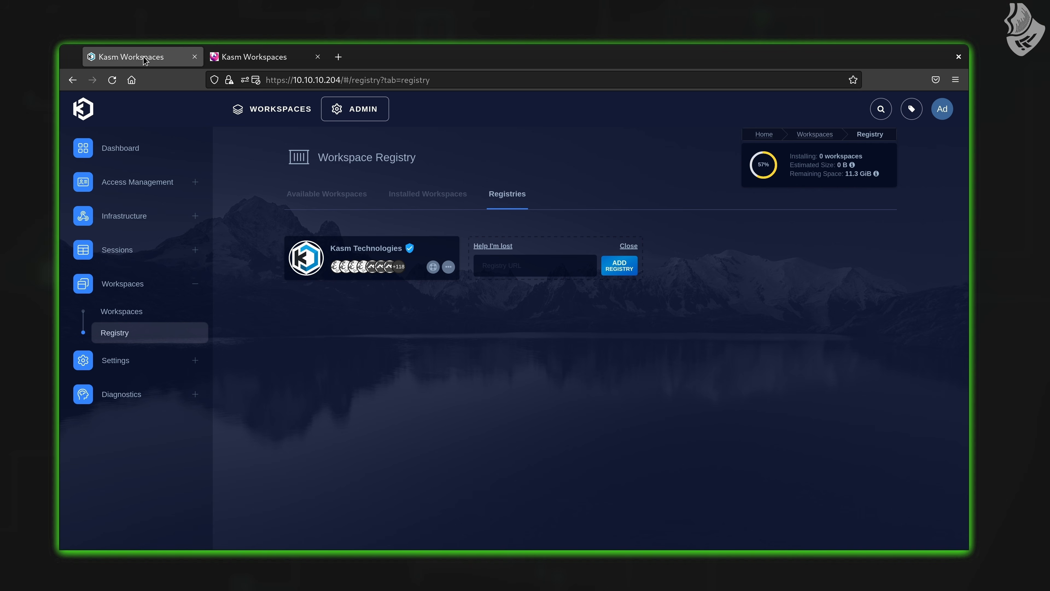
{"action": "right_click", "coordinate": [511, 266]}
{"action": "left_click", "coordinate": [535, 334]}
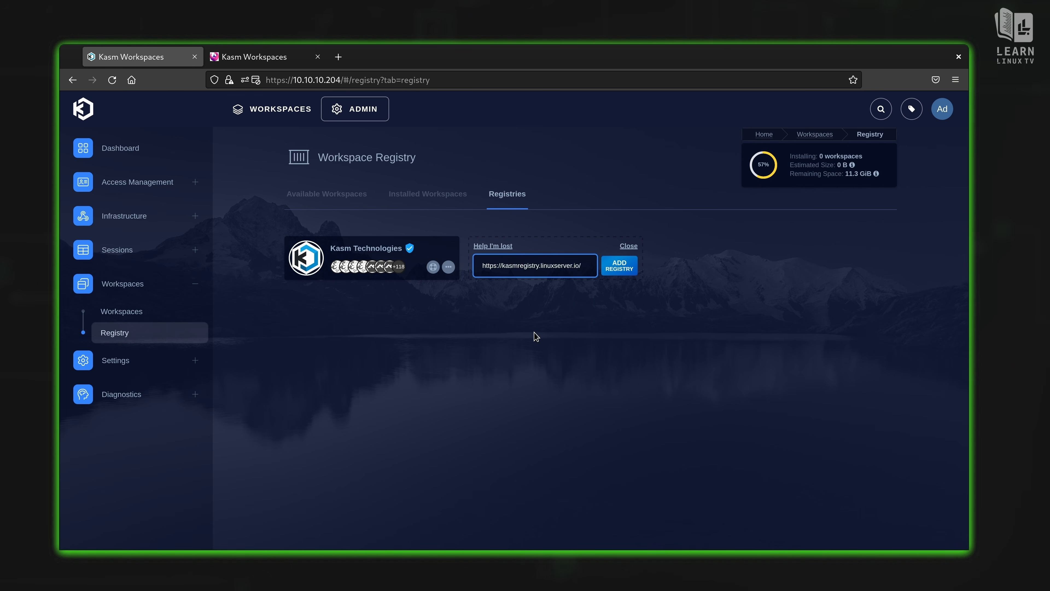
{"action": "left_click", "coordinate": [624, 266]}
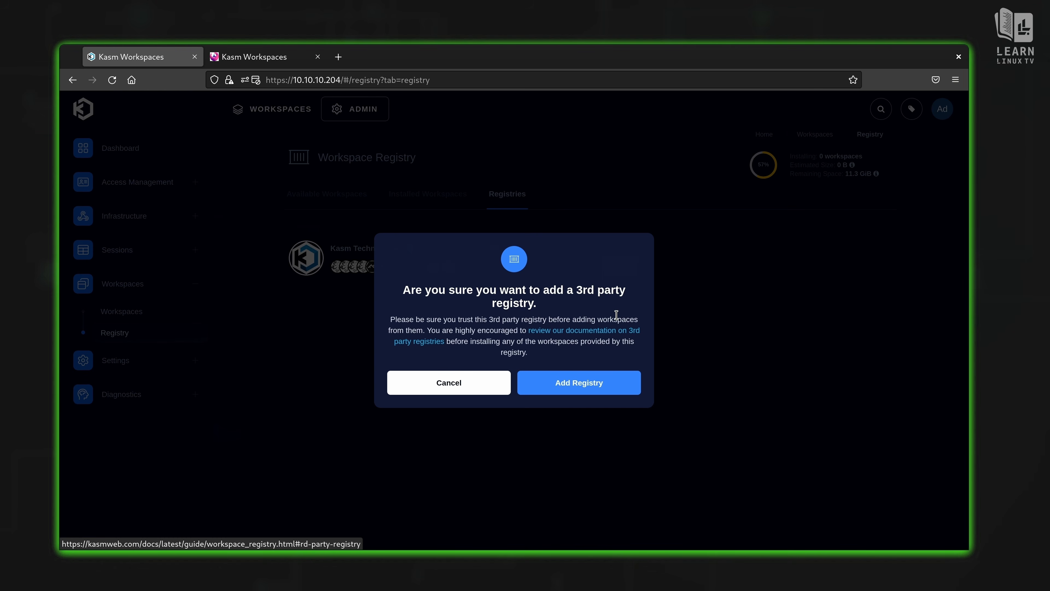
{"action": "left_click", "coordinate": [584, 387]}
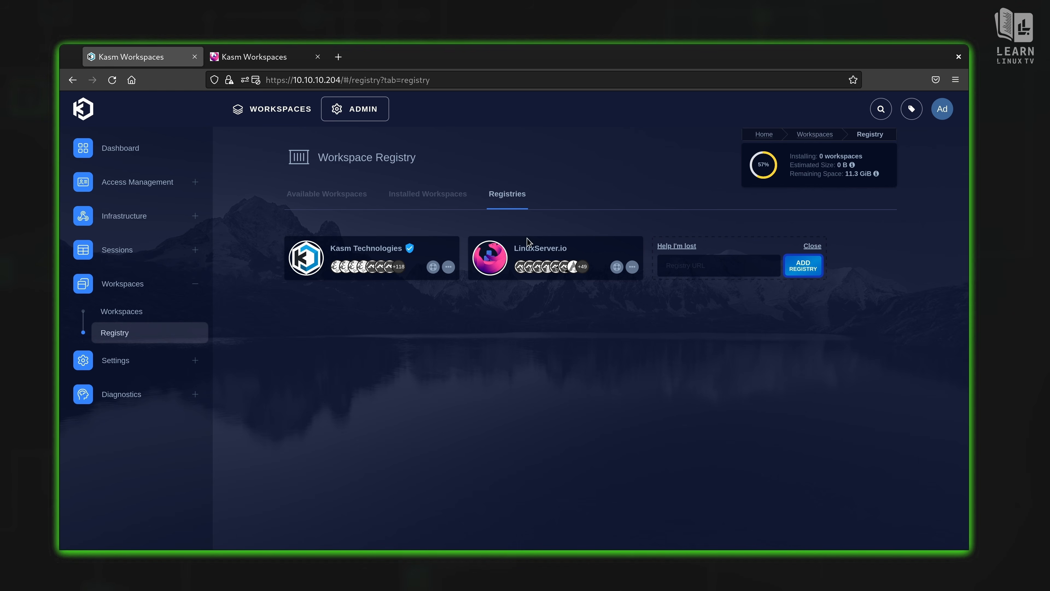
Step: Scroll the combined registry catalogue down to the LinuxServer.io and Kasm Filezilla entries
{"action": "left_click", "coordinate": [322, 193]}
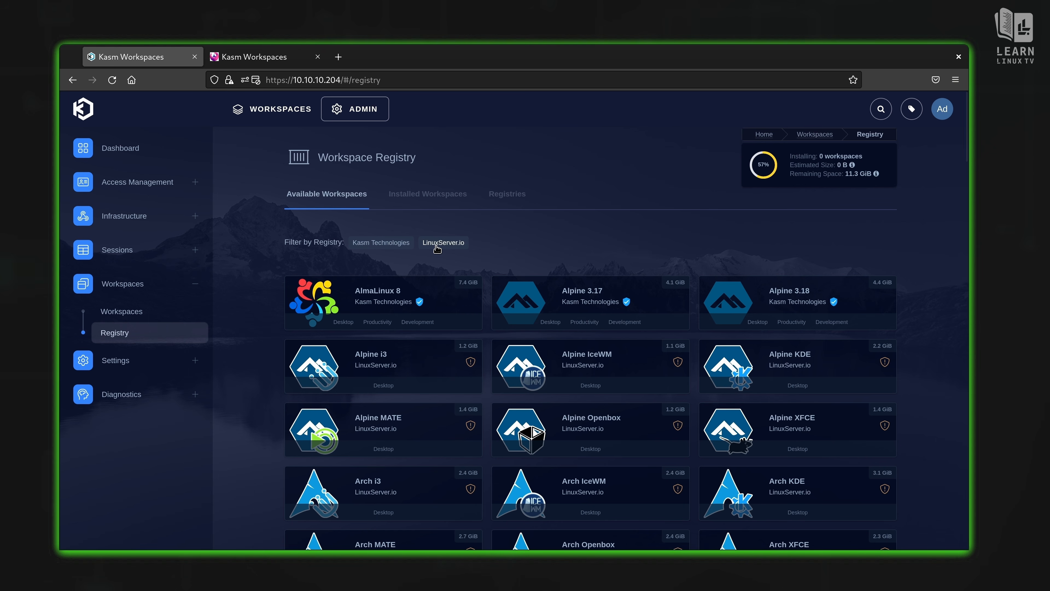
{"action": "scroll", "coordinate": [415, 295], "scroll_direction": "down", "scroll_amount": 3}
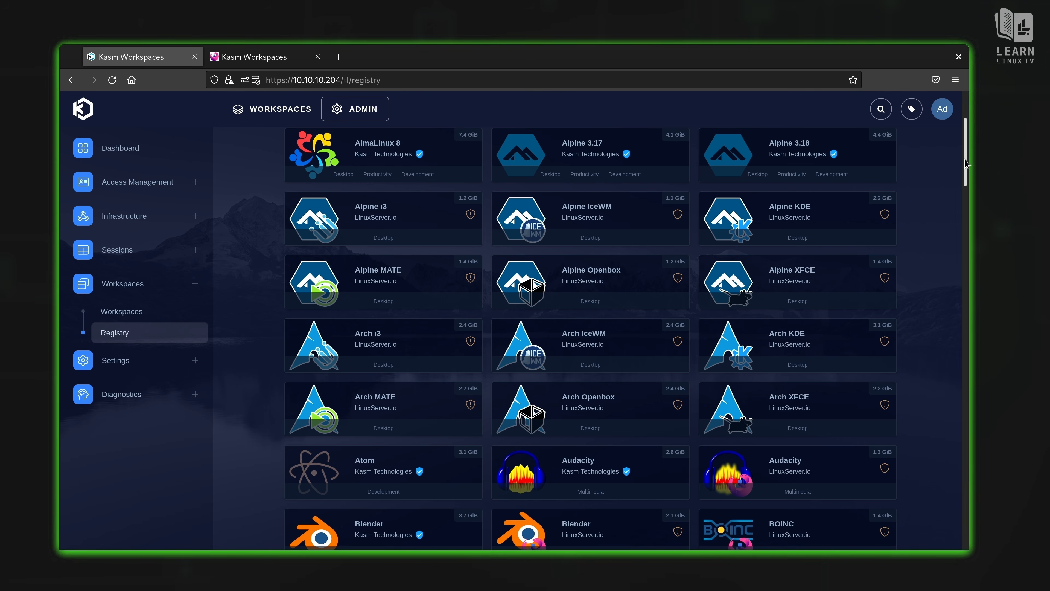
{"action": "scroll", "coordinate": [961, 211], "scroll_direction": "down", "scroll_amount": 3}
{"action": "scroll", "coordinate": [961, 211], "scroll_direction": "down", "scroll_amount": 5}
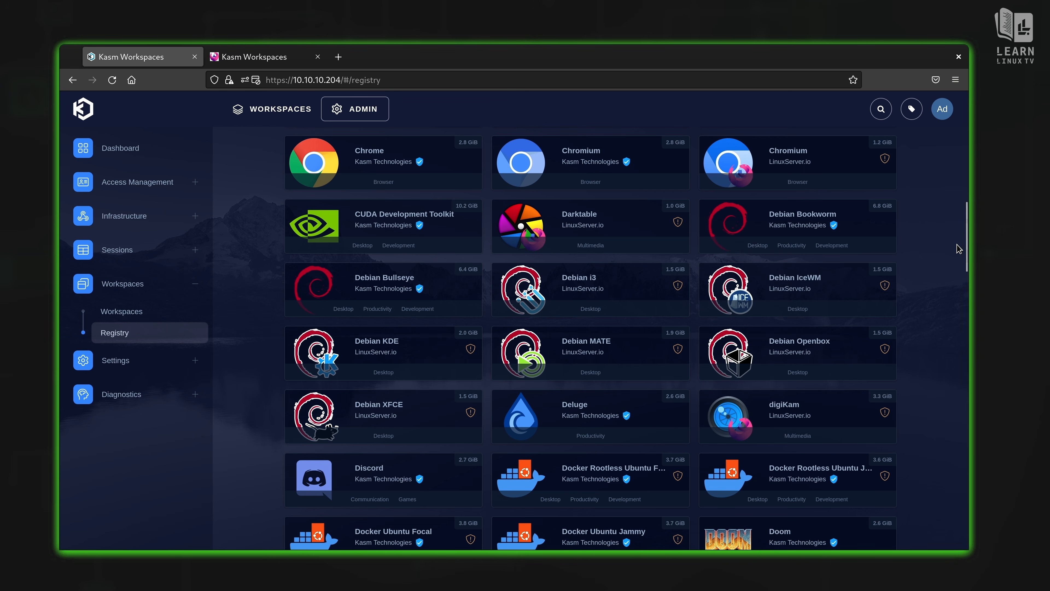
{"action": "mouse_move", "coordinate": [678, 223]}
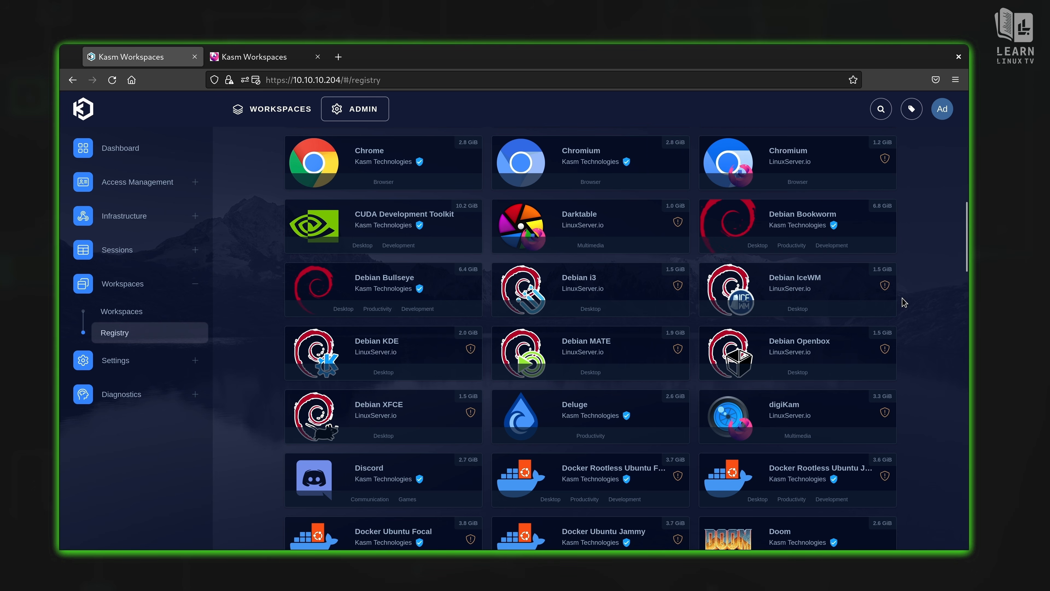
{"action": "left_click_drag", "start_coordinate": [965, 250], "coordinate": [967, 188]}
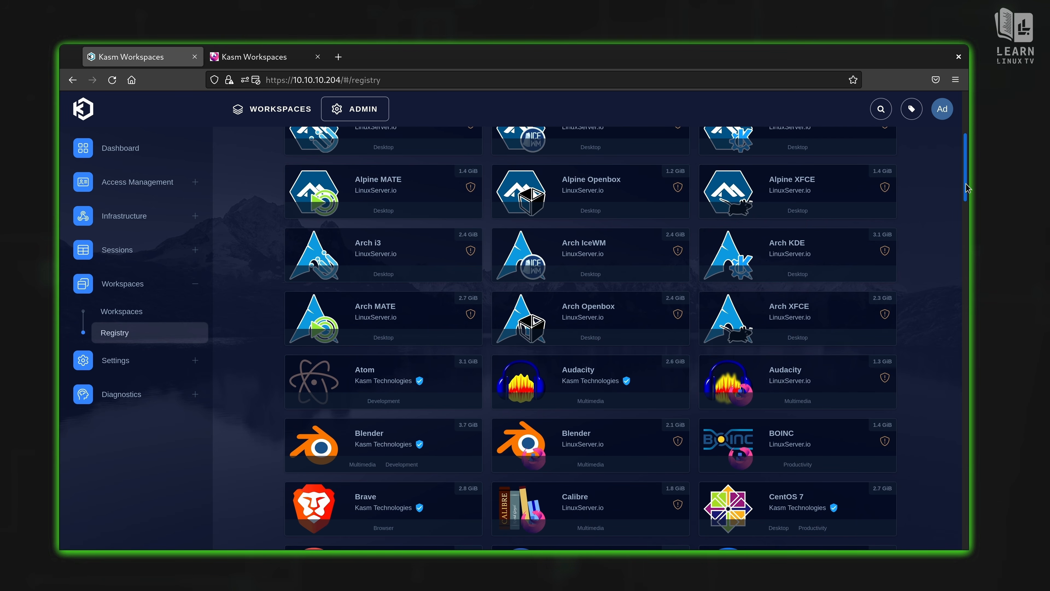
{"action": "left_click_drag", "start_coordinate": [966, 188], "coordinate": [989, 333]}
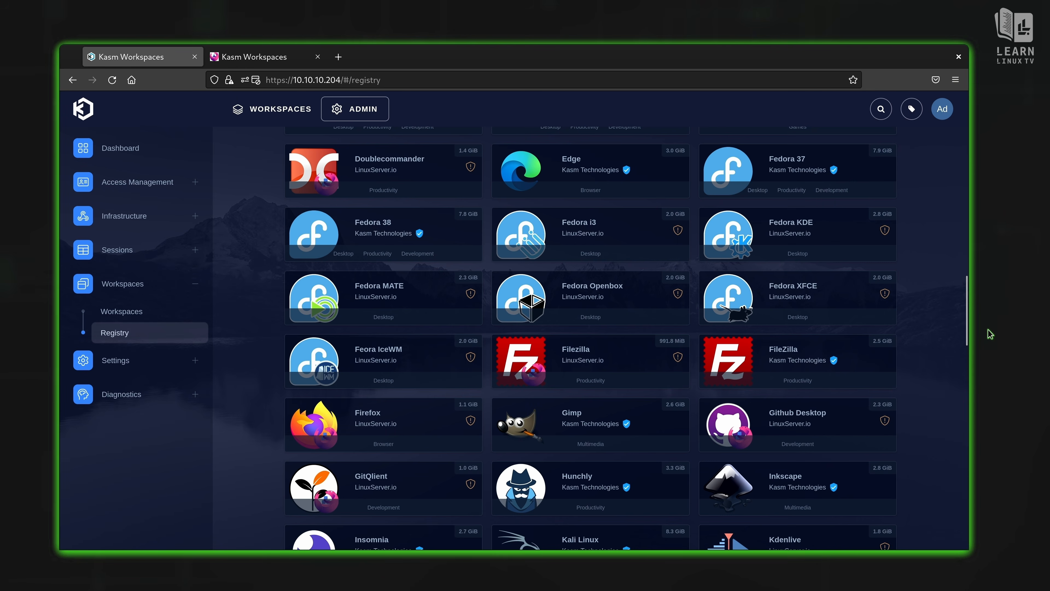
Step: Install the LinuxServer.io Filezilla workspace and view it on the Workspaces dashboard
{"action": "left_click", "coordinate": [528, 357]}
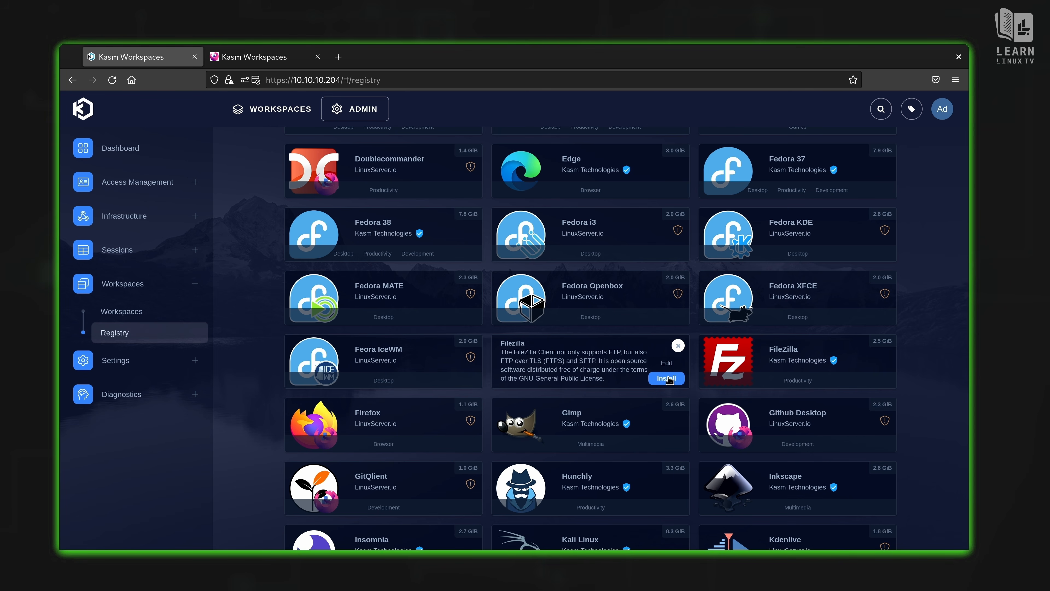
{"action": "left_click", "coordinate": [667, 378]}
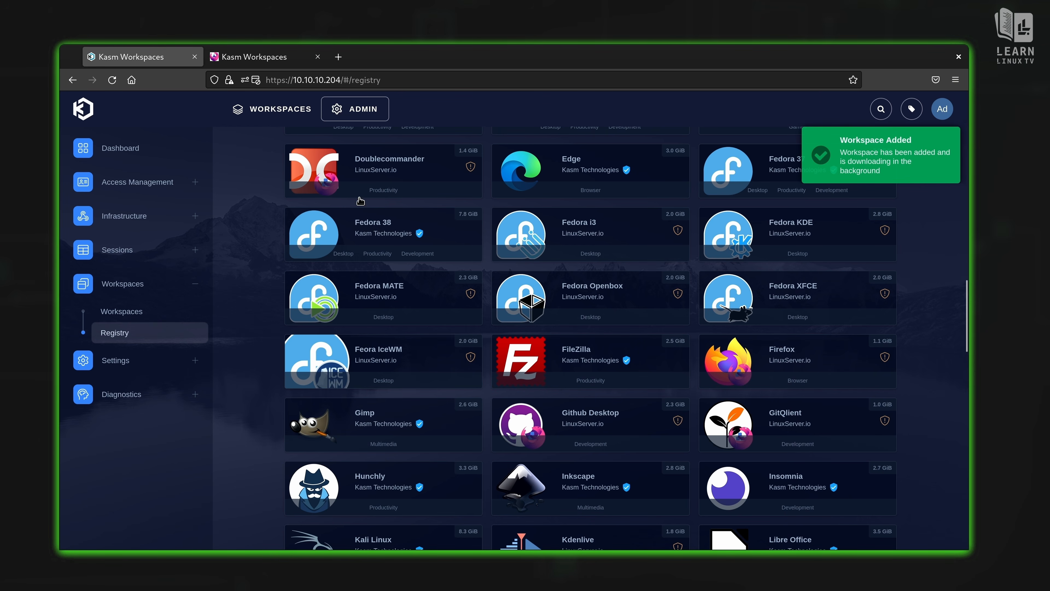
{"action": "left_click", "coordinate": [285, 116]}
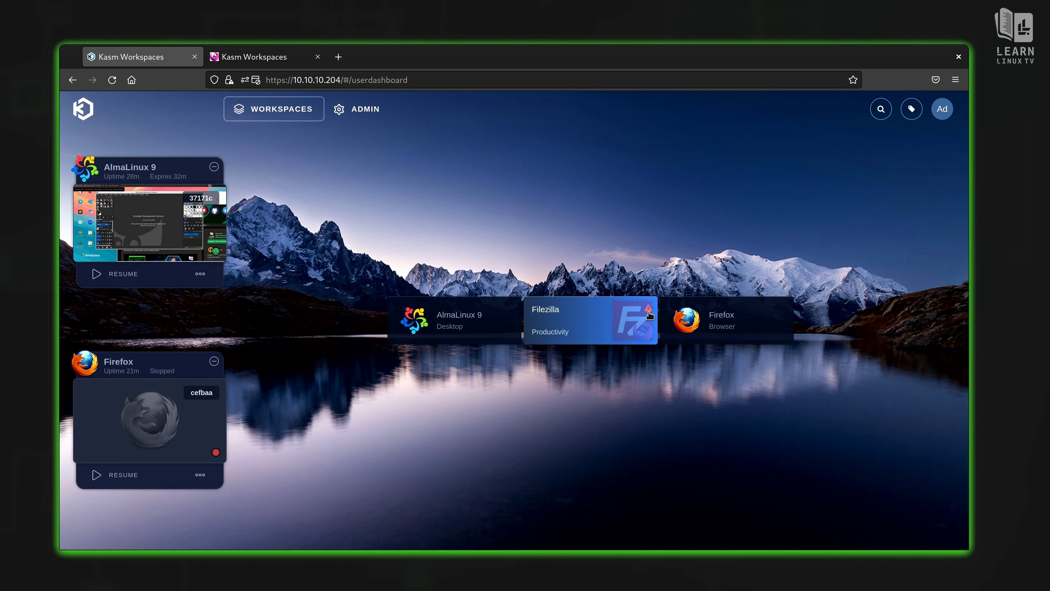
Step: Launch the Filezilla workspace from the dashboard in a new browser tab
{"action": "mouse_move", "coordinate": [650, 311]}
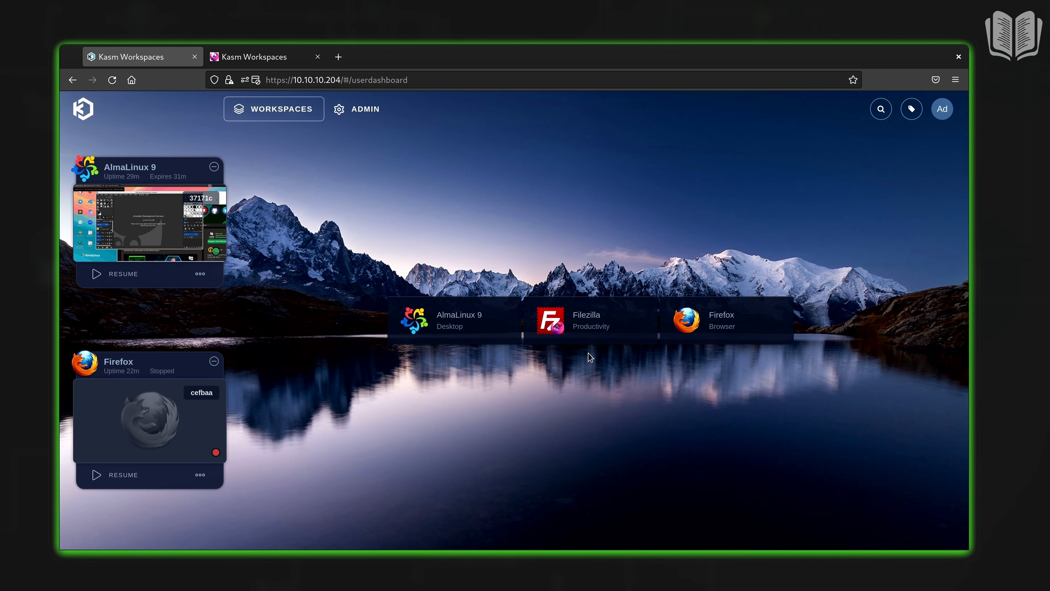
{"action": "left_click", "coordinate": [597, 323]}
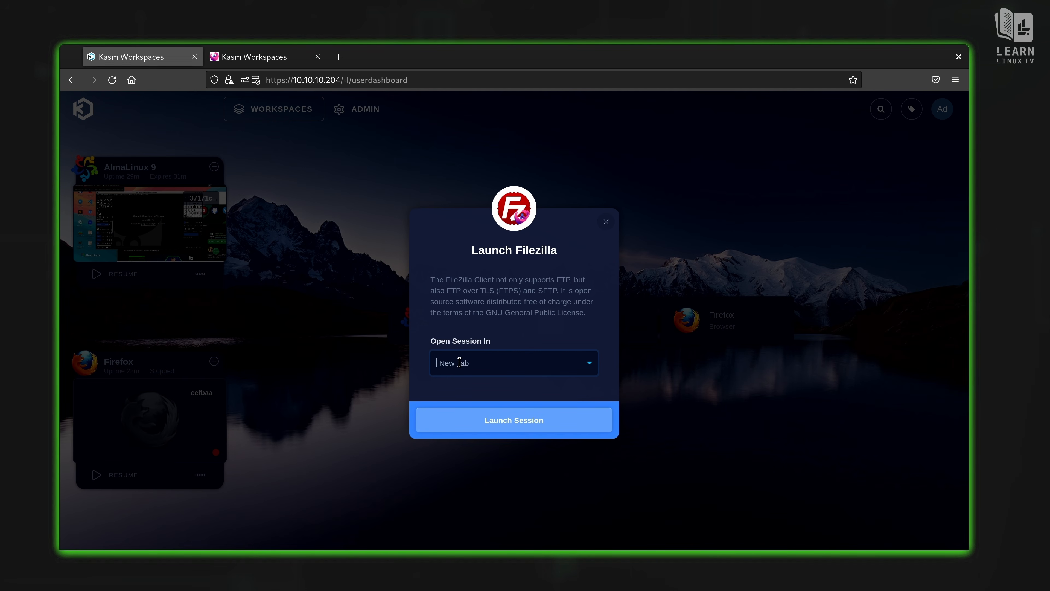
{"action": "left_click", "coordinate": [488, 424]}
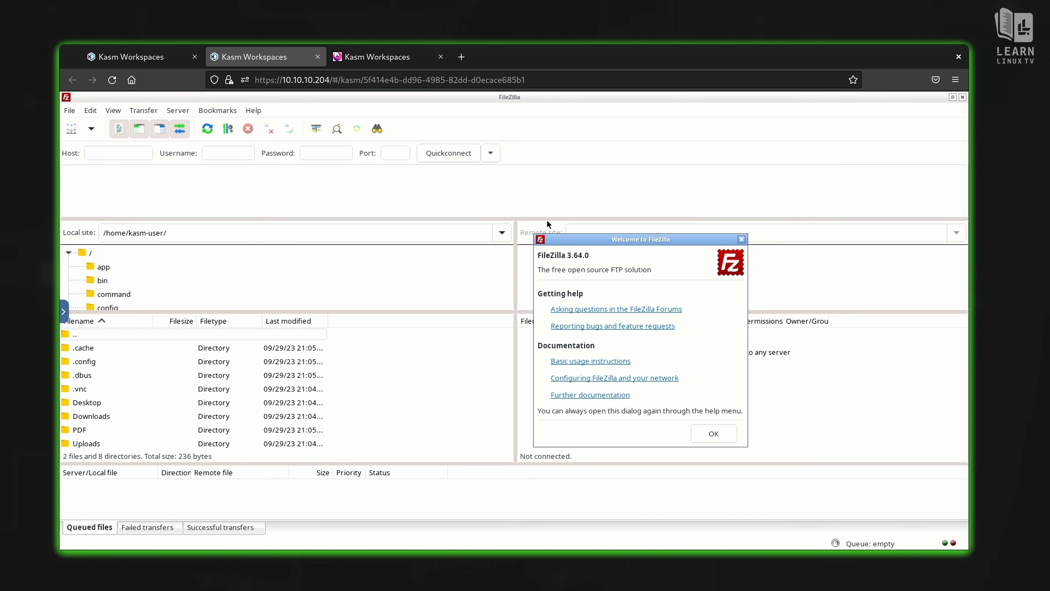
Step: Dismiss the Welcome to FileZilla 3.64.0 dialog with OK
{"action": "left_click", "coordinate": [705, 433]}
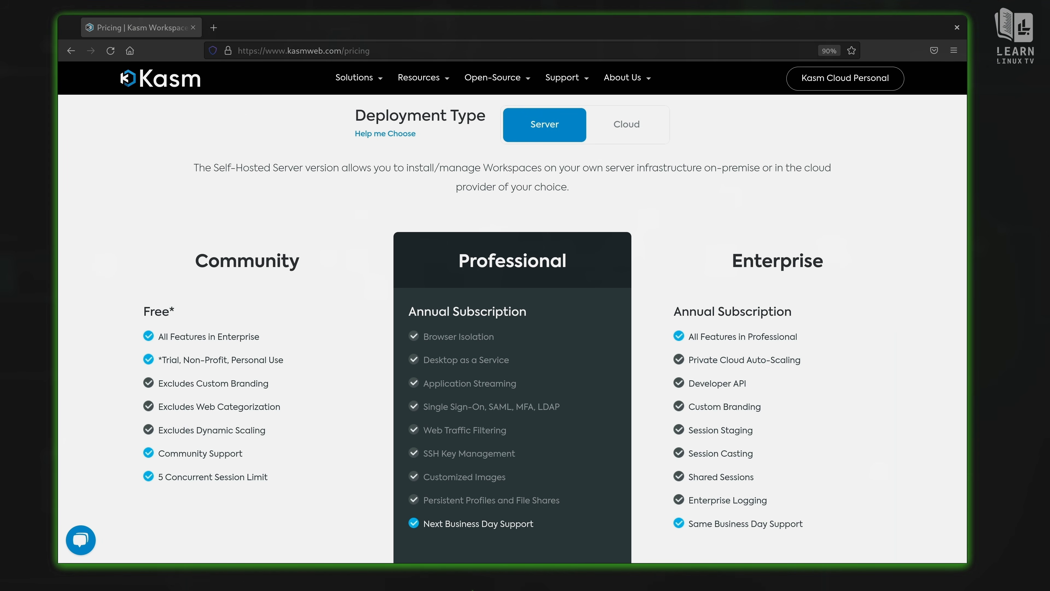
Step: Show Cloud pricing and review the Personal plan's browsers, desktops and applications lists
{"action": "left_click", "coordinate": [644, 132]}
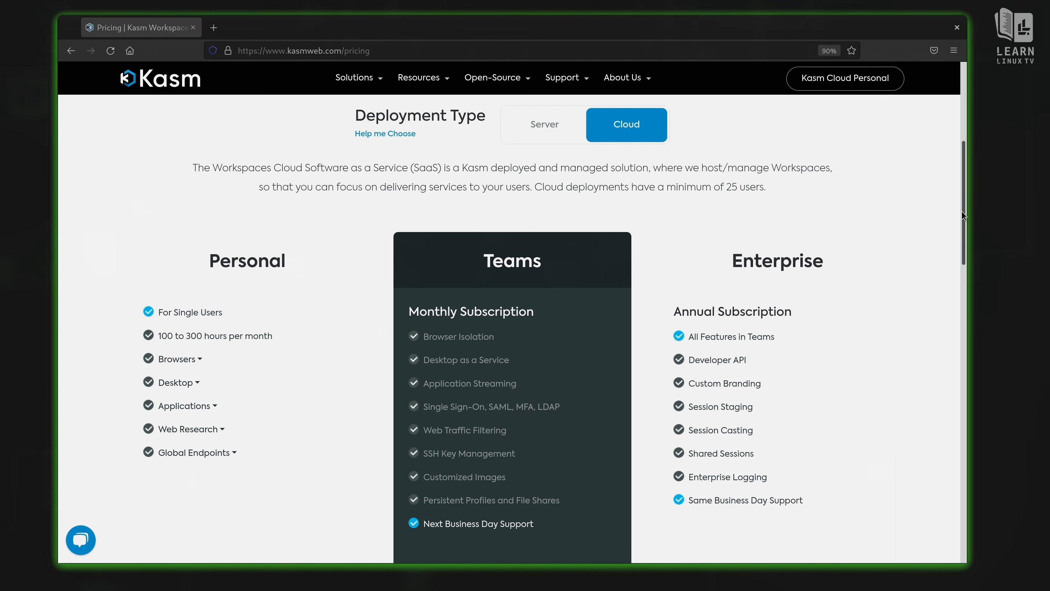
{"action": "left_click_drag", "start_coordinate": [967, 212], "coordinate": [968, 246]}
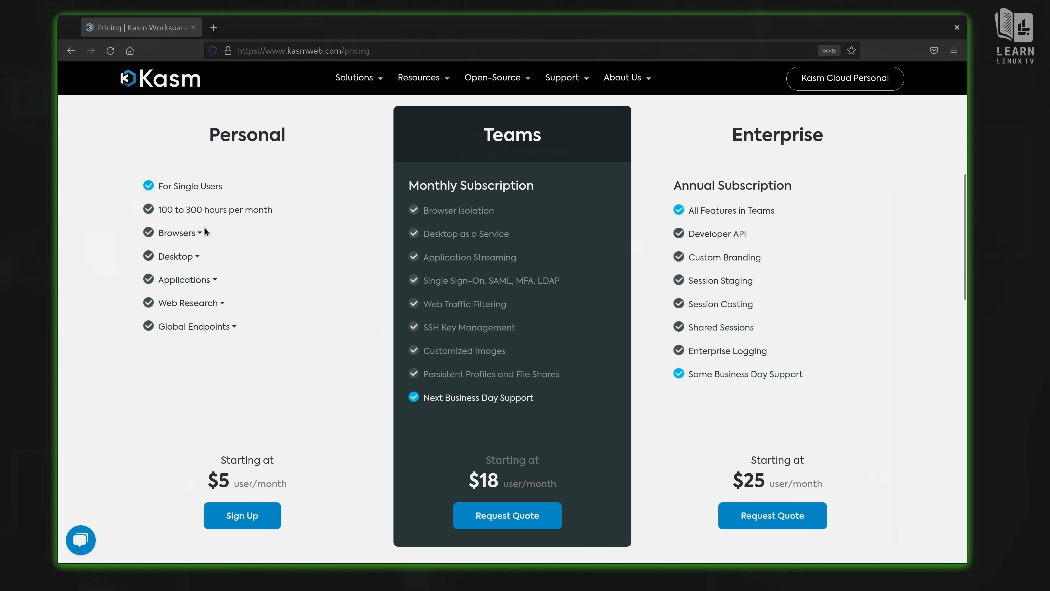
{"action": "left_click", "coordinate": [200, 234]}
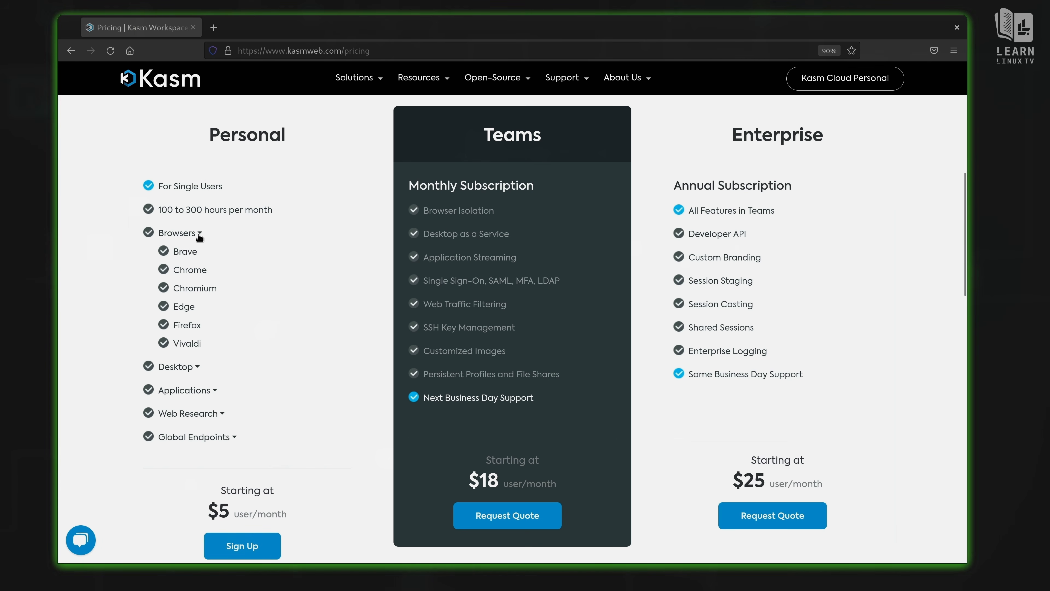
{"action": "left_click", "coordinate": [198, 366]}
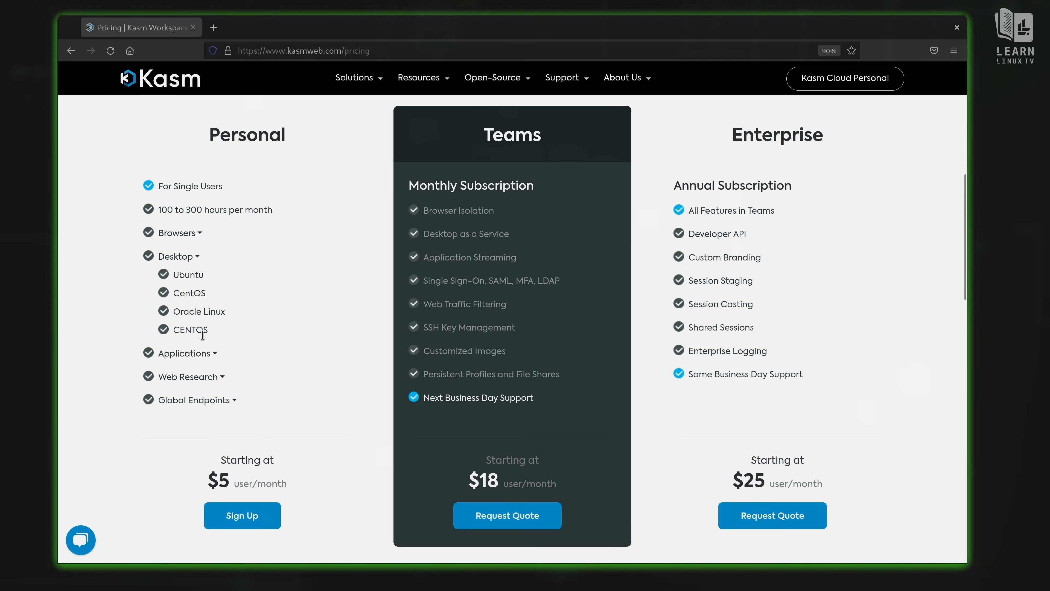
{"action": "left_click", "coordinate": [212, 354]}
{"action": "scroll", "coordinate": [210, 353], "scroll_direction": "up", "scroll_amount": 1}
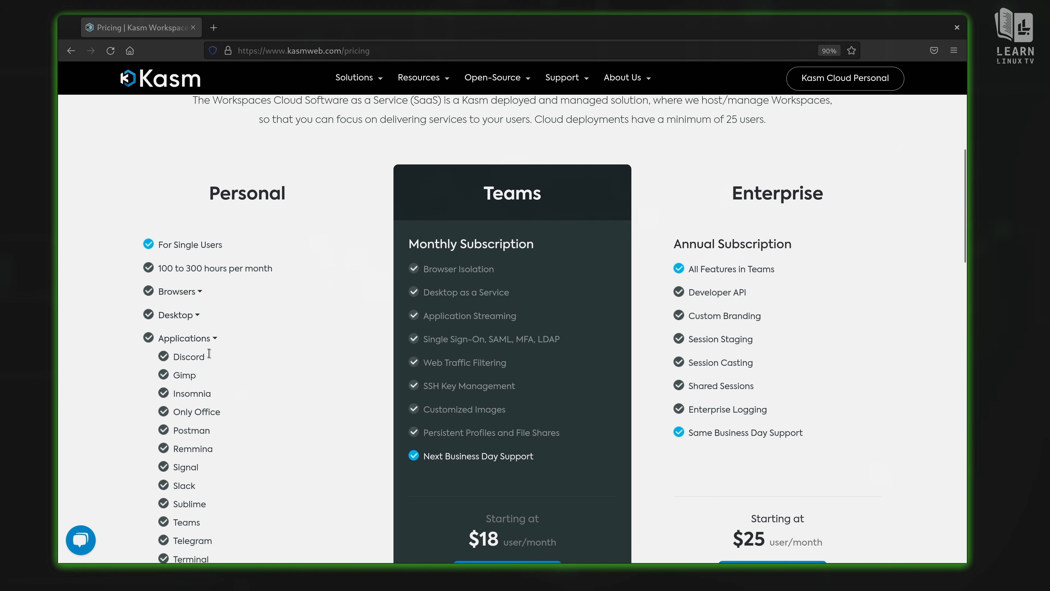
{"action": "scroll", "coordinate": [209, 354], "scroll_direction": "down", "scroll_amount": 1}
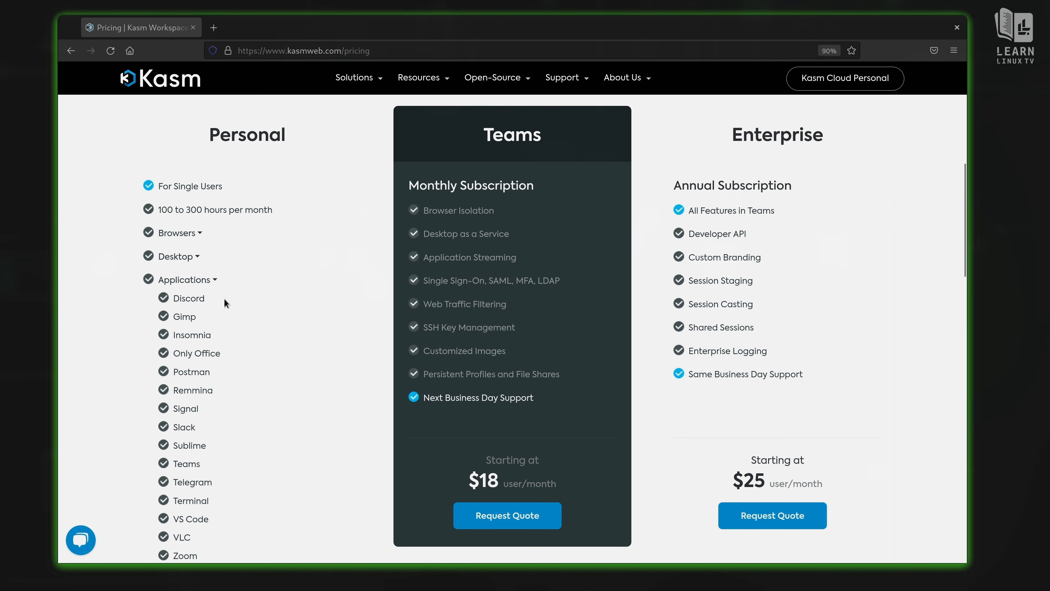
{"action": "left_click", "coordinate": [203, 276]}
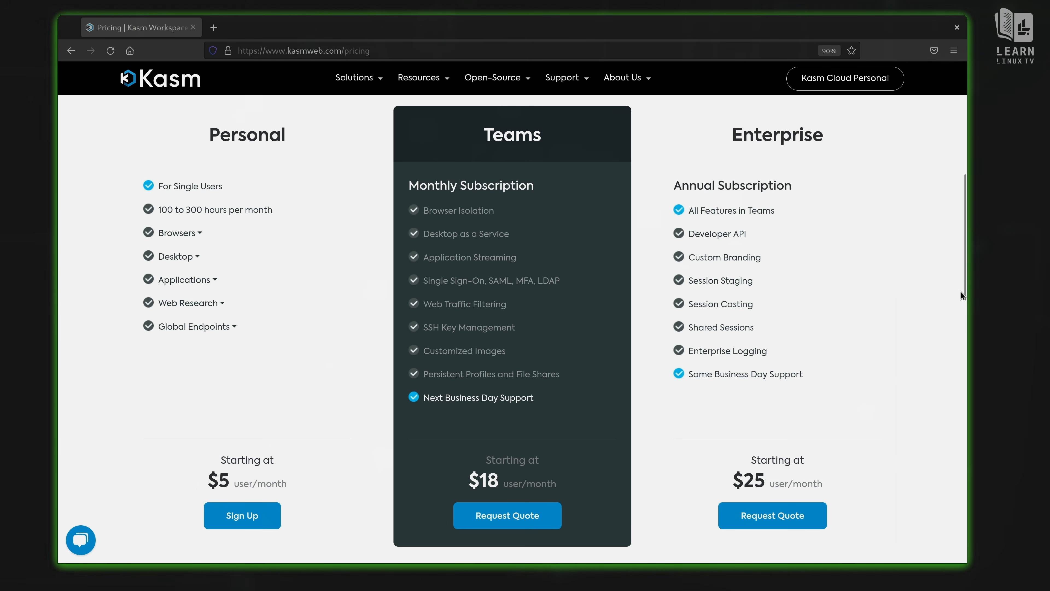
{"action": "left_click_drag", "start_coordinate": [966, 285], "coordinate": [976, 233]}
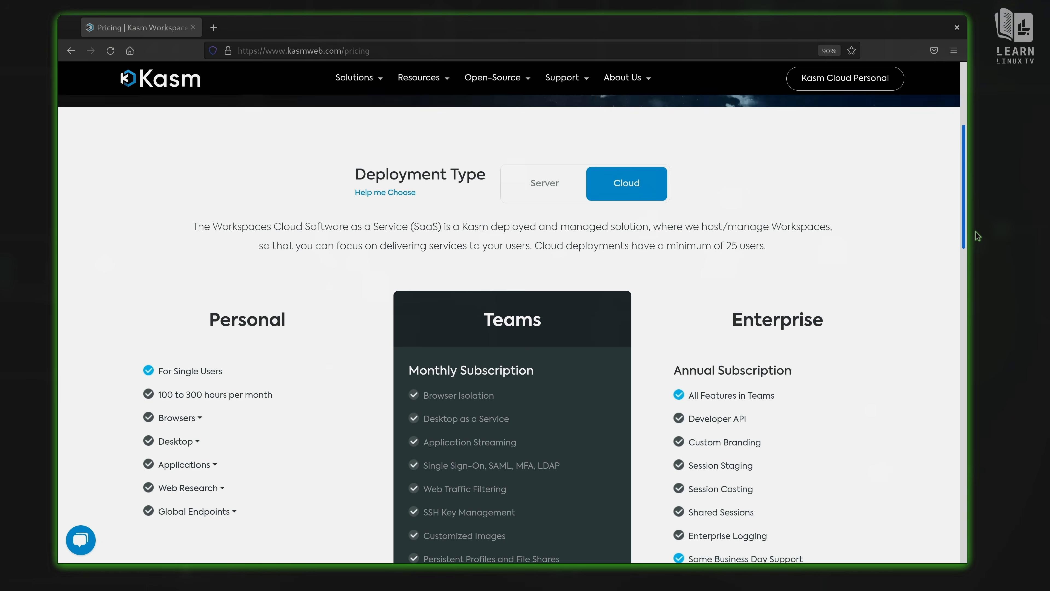
{"action": "left_click", "coordinate": [556, 205]}
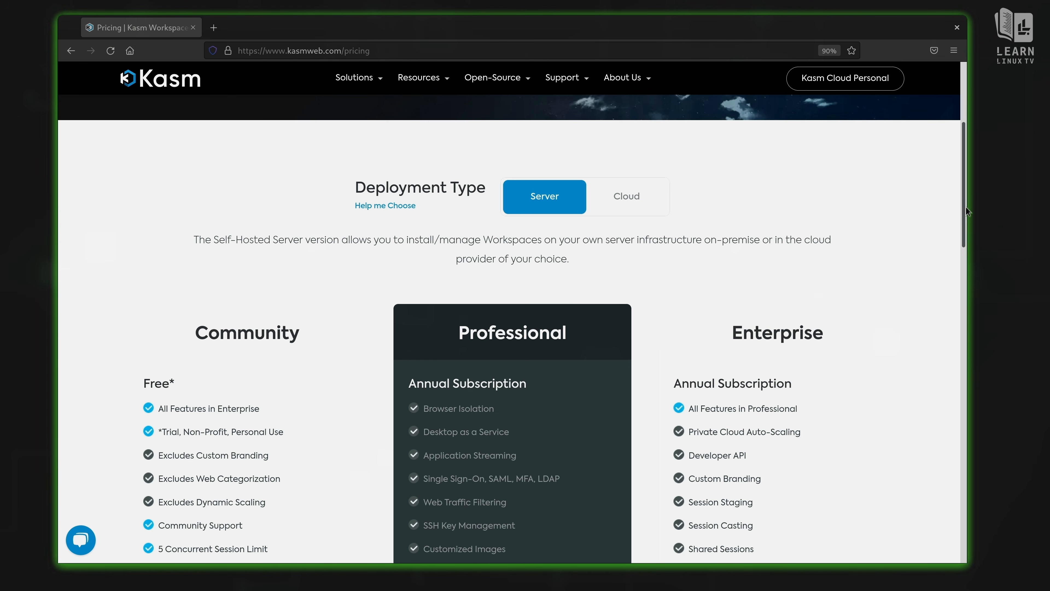
{"action": "left_click_drag", "start_coordinate": [961, 207], "coordinate": [967, 263]}
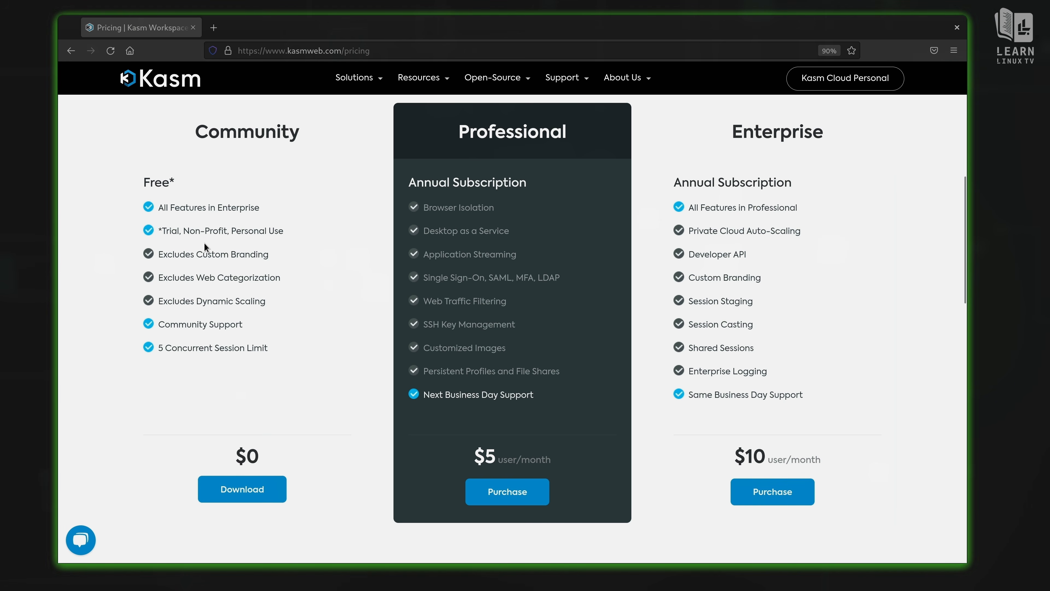
{"action": "left_click_drag", "start_coordinate": [183, 231], "coordinate": [289, 235]}
{"action": "left_click", "coordinate": [321, 267]}
{"action": "scroll", "coordinate": [634, 270], "scroll_direction": "down", "scroll_amount": 2}
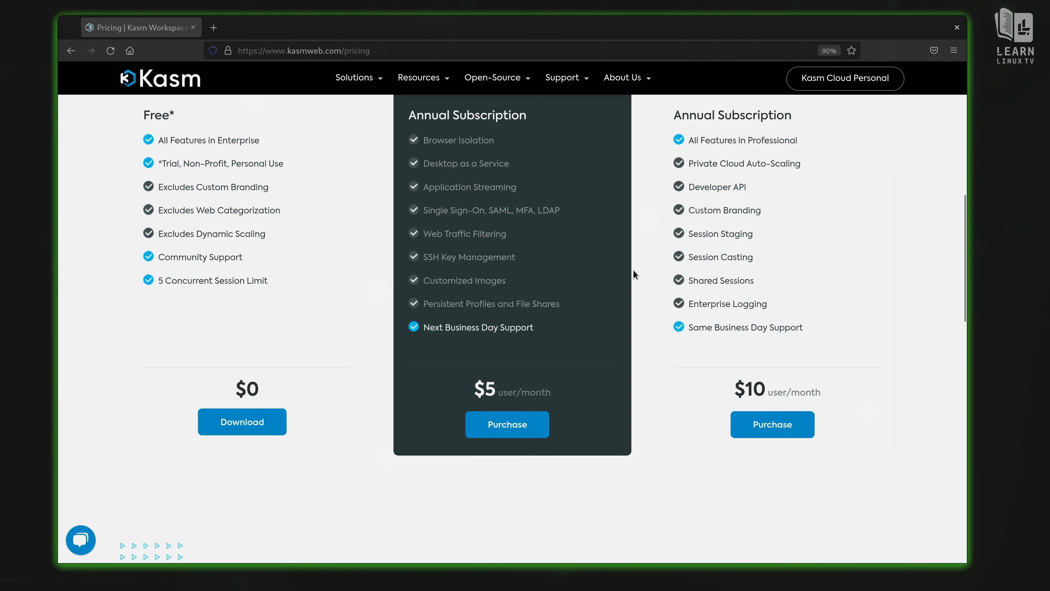
{"action": "scroll", "coordinate": [634, 272], "scroll_direction": "up", "scroll_amount": 4}
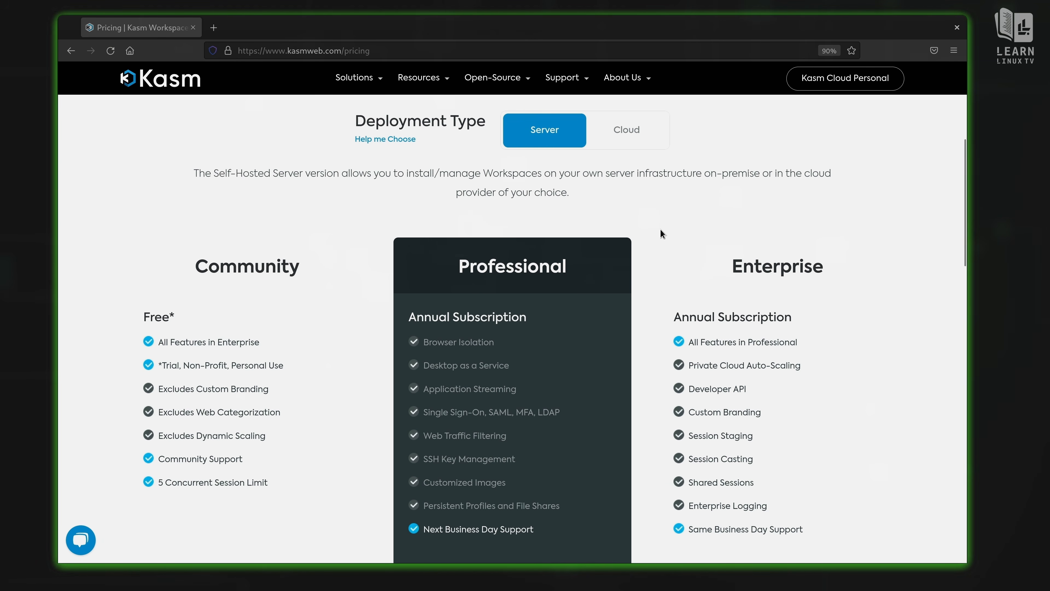
{"action": "left_click", "coordinate": [636, 142]}
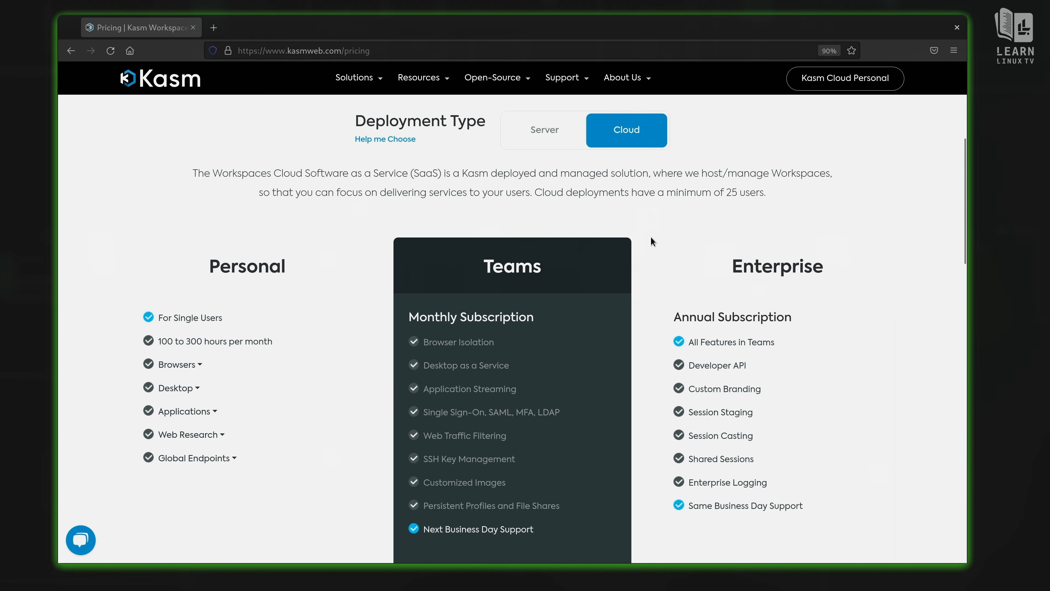
{"action": "scroll", "coordinate": [651, 237], "scroll_direction": "up", "scroll_amount": 2}
{"action": "scroll", "coordinate": [651, 237], "scroll_direction": "down", "scroll_amount": 1}
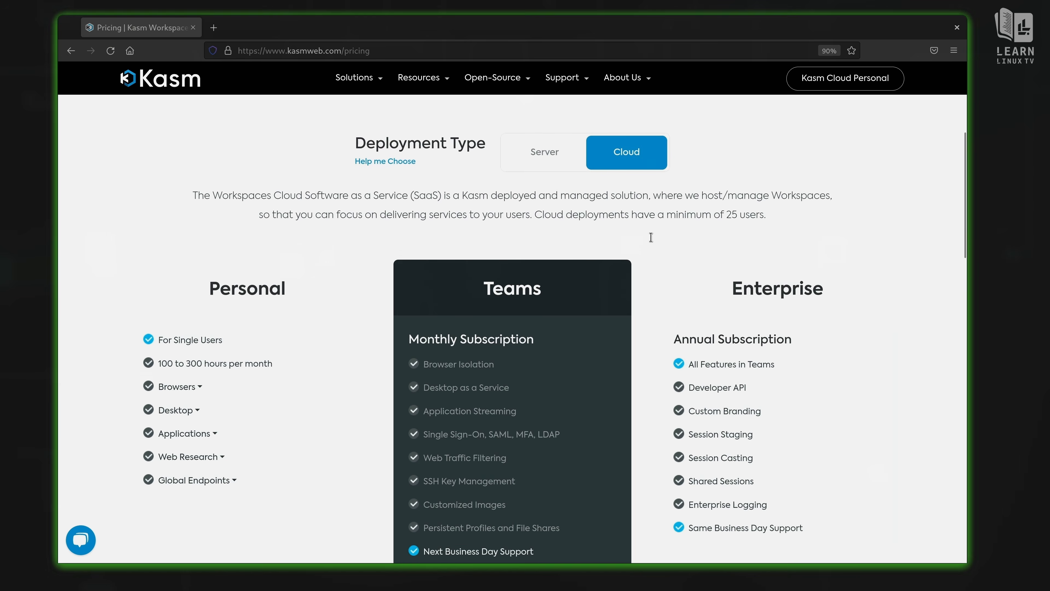
{"action": "scroll", "coordinate": [651, 236], "scroll_direction": "down", "scroll_amount": 4}
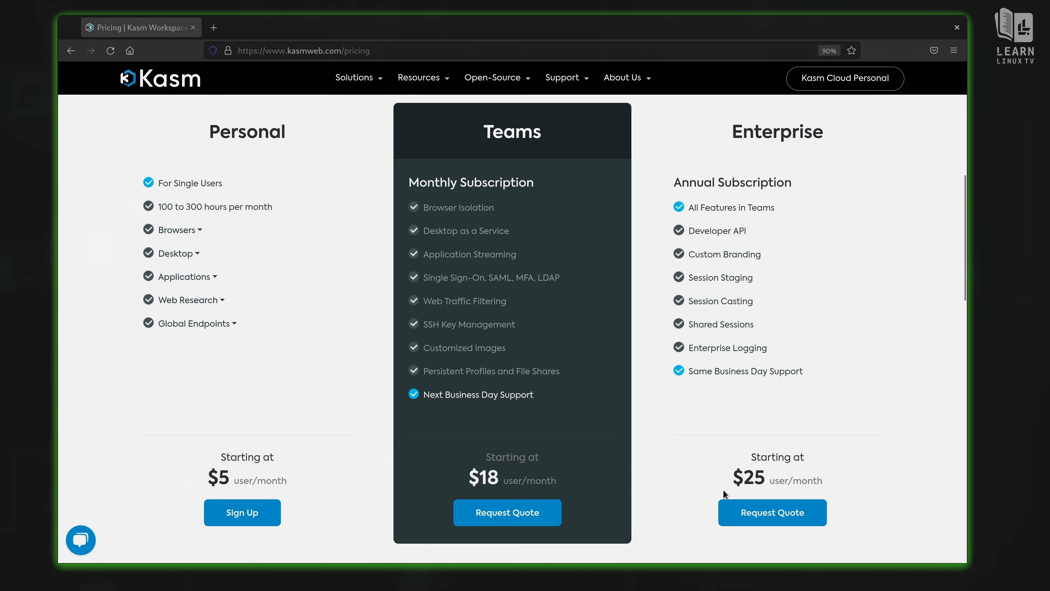